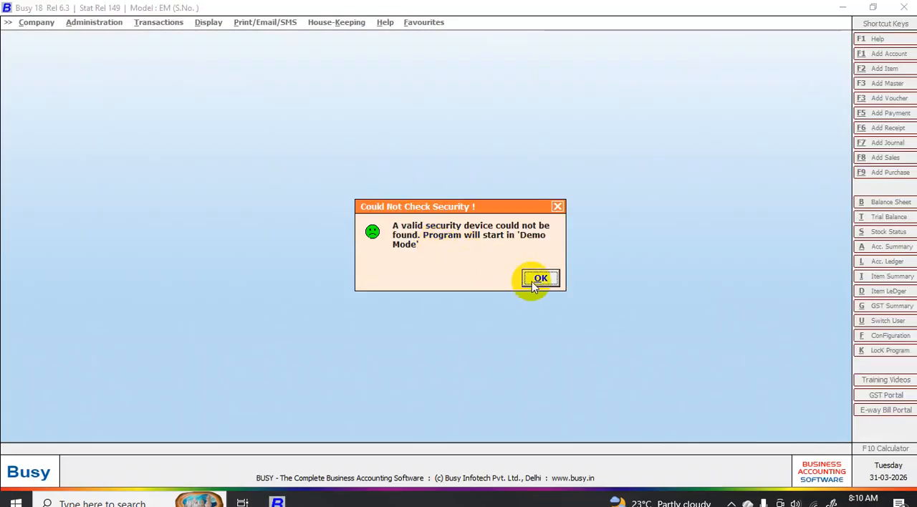
# Step: Accept demo mode and start creating a new company named Heera Lal Ji Delhi
pyautogui.click(531, 282)
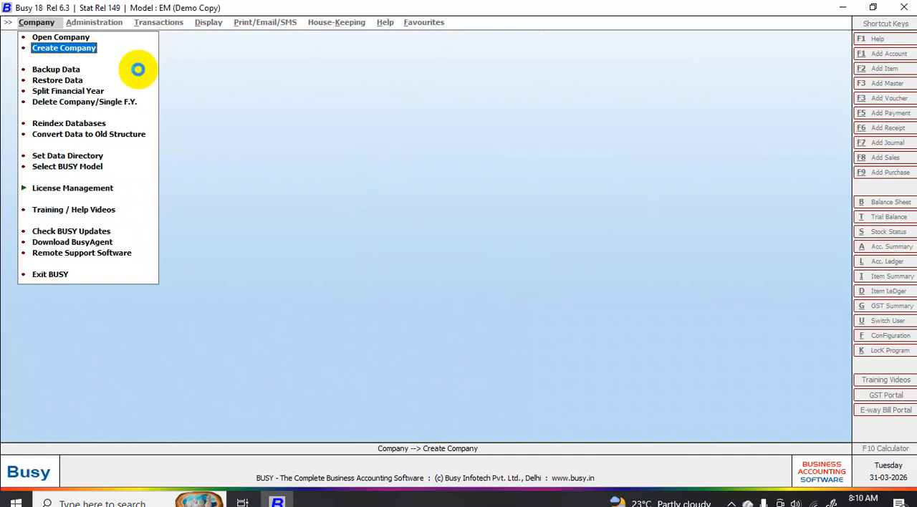
pyautogui.press('Return')
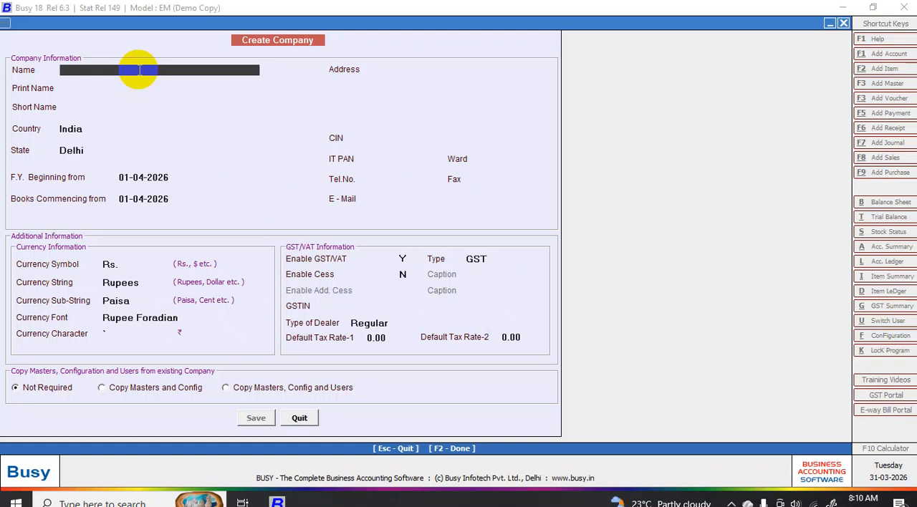
pyautogui.write('heera la')
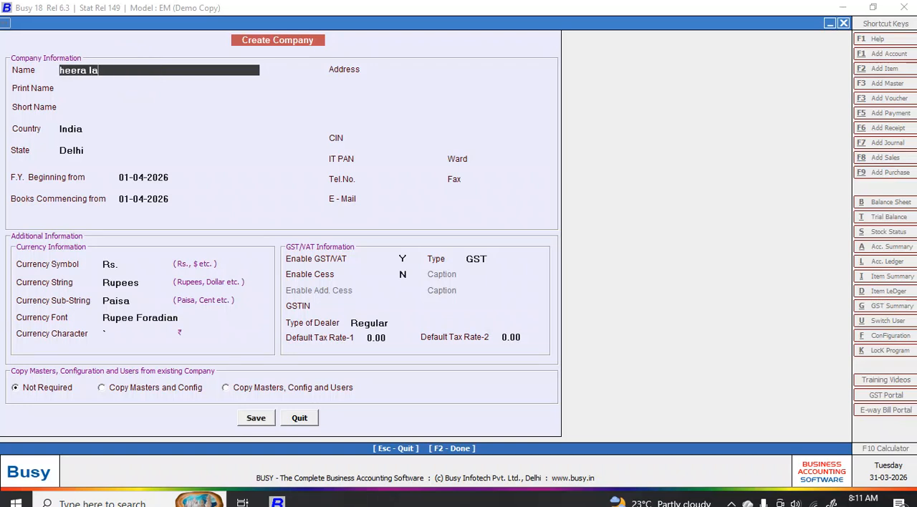
pyautogui.write('l ji delhi')
# Step: Keep the default print name, country, state, financial year, currency and GST details, and save the company
pyautogui.press('Return')
pyautogui.press('Return')
pyautogui.press('Return')
pyautogui.press('Return')
pyautogui.press('Return')
pyautogui.press('Return')
pyautogui.press('Return')
pyautogui.press('Return')
pyautogui.press('Return')
pyautogui.press('Return')
pyautogui.press('Return')
pyautogui.press('Return')
pyautogui.press('Return')
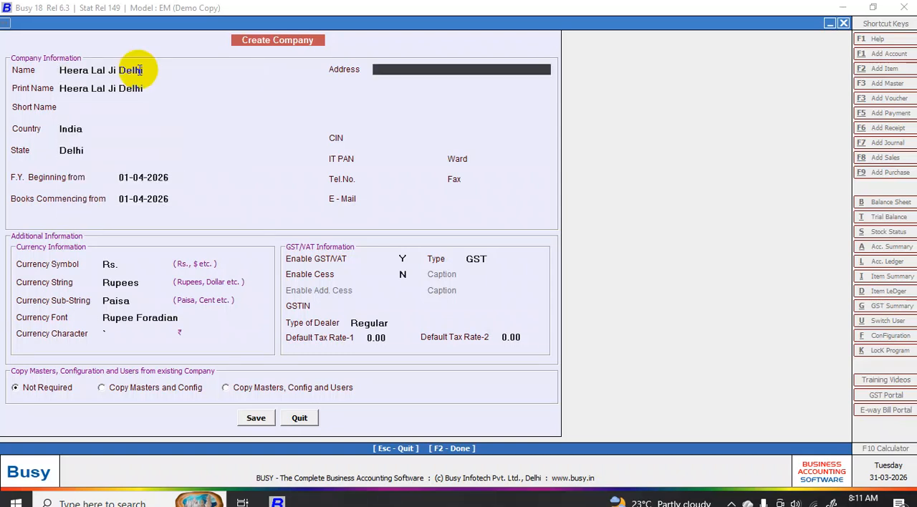
pyautogui.press('Return')
pyautogui.press('Return')
pyautogui.press('Return')
pyautogui.press('Return')
pyautogui.press('Return')
pyautogui.press('Return')
pyautogui.press('Return')
pyautogui.press('Return')
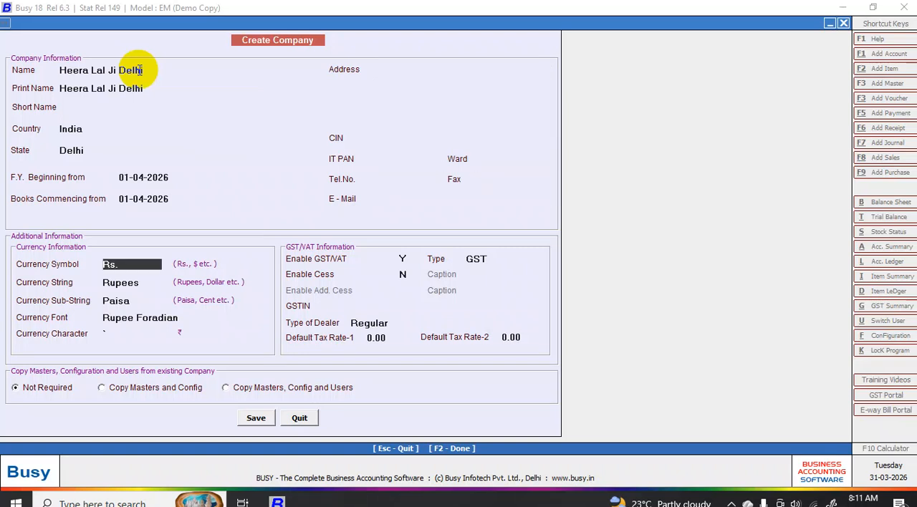
pyautogui.press('Return')
pyautogui.press('Return')
pyautogui.press('Return')
pyautogui.press('Return')
pyautogui.press('Return')
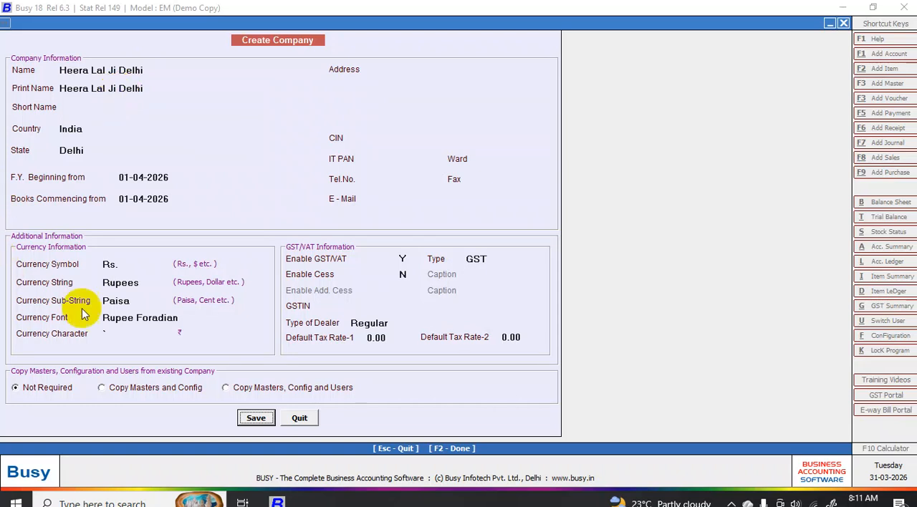
pyautogui.click(256, 419)
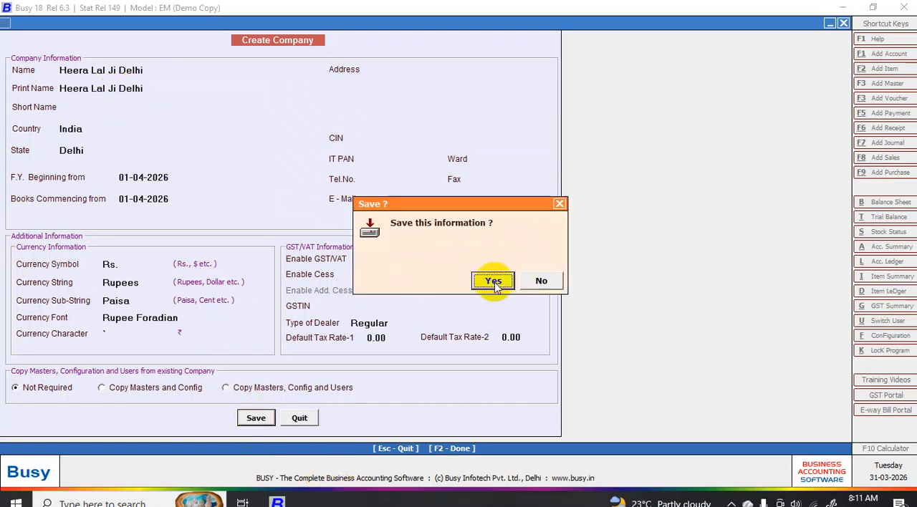
pyautogui.click(489, 280)
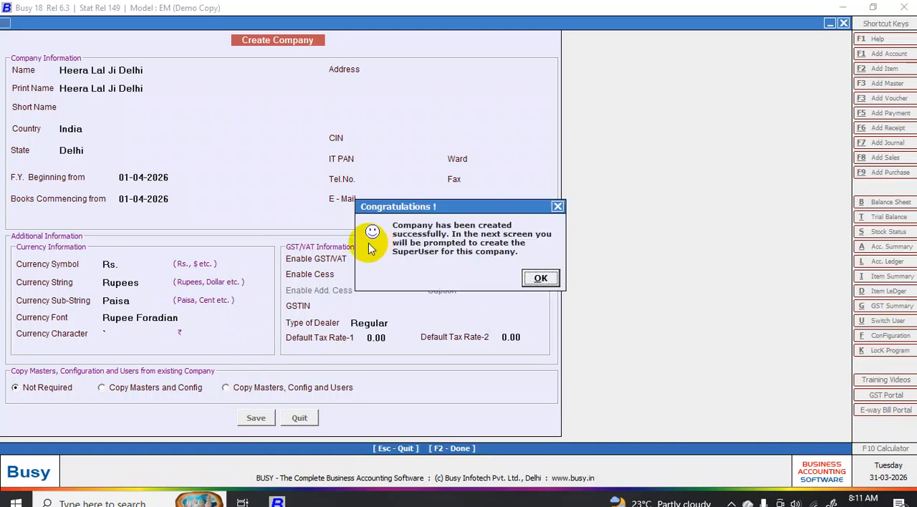
# Step: Set User Authentication Required to N for the new company and save the choice
pyautogui.click(541, 278)
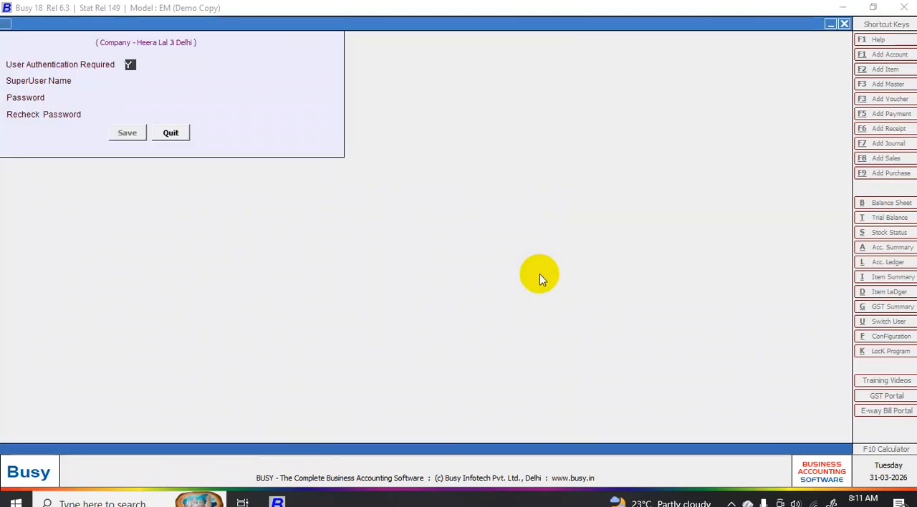
pyautogui.press('n')
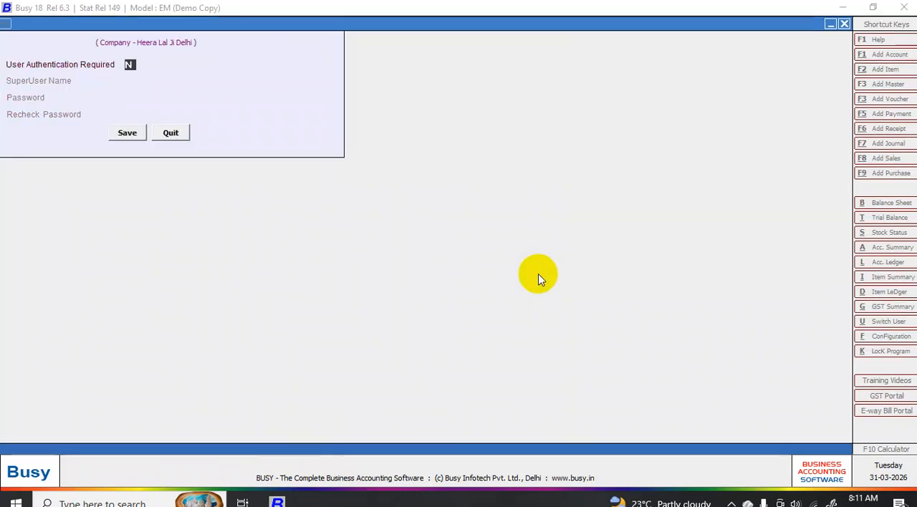
pyautogui.click(127, 134)
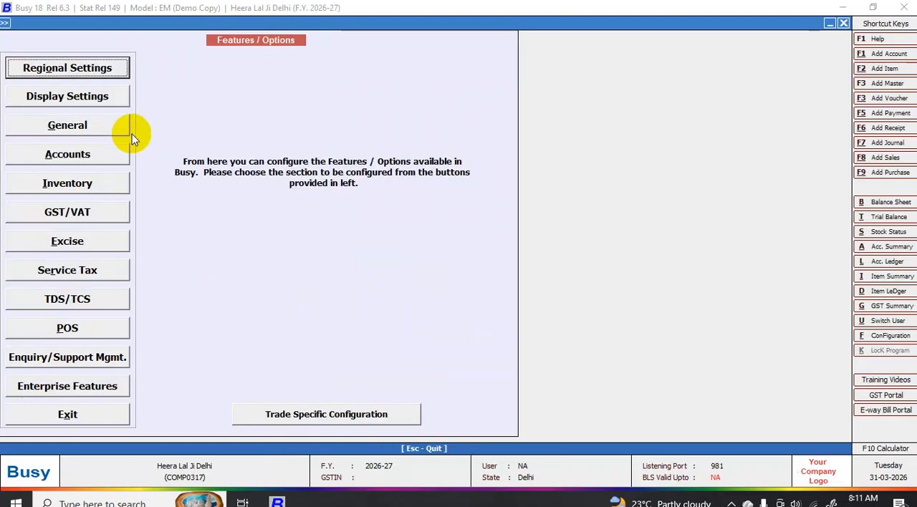
# Step: Enable inventory Job Work for outside parties and in-house, with purchase and sale voucher adjustments, pending quantity till voucher date only, and finished goods tracking
pyautogui.click(76, 185)
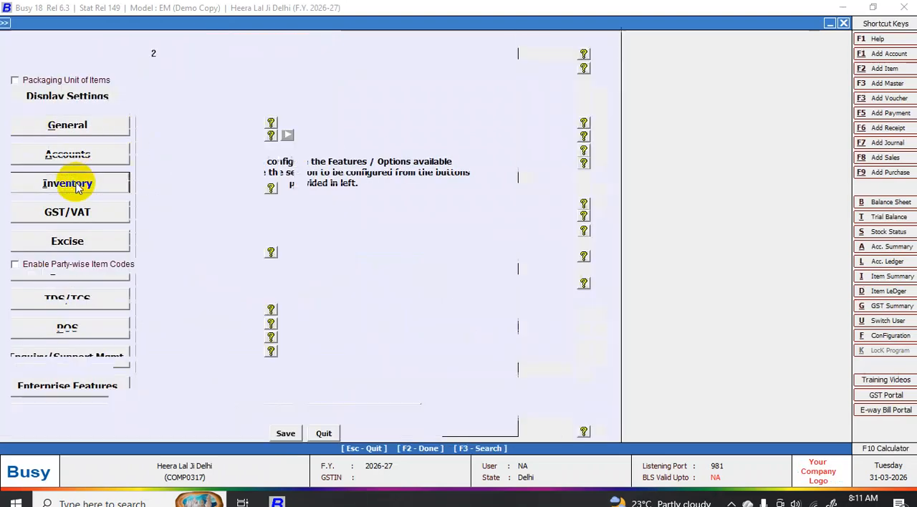
pyautogui.click(312, 111)
pyautogui.click(356, 92)
pyautogui.click(369, 108)
pyautogui.click(366, 128)
pyautogui.click(364, 145)
pyautogui.click(362, 166)
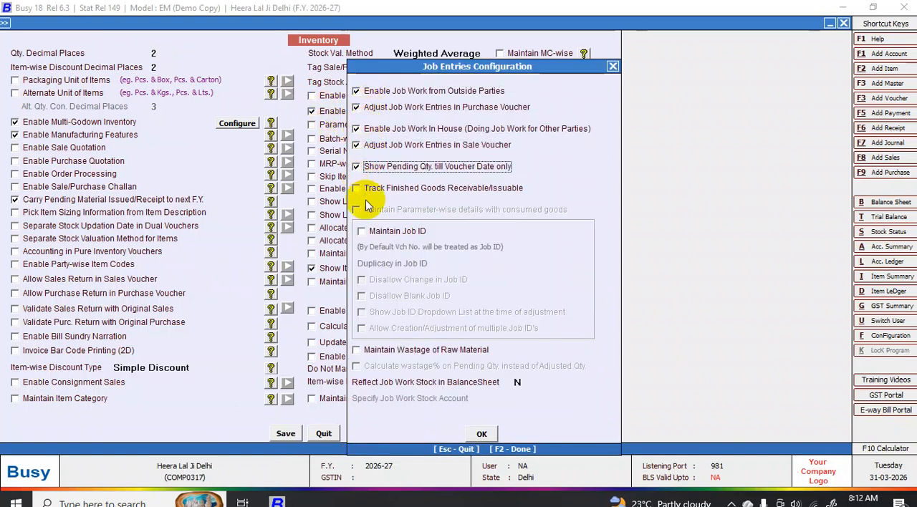
pyautogui.click(367, 189)
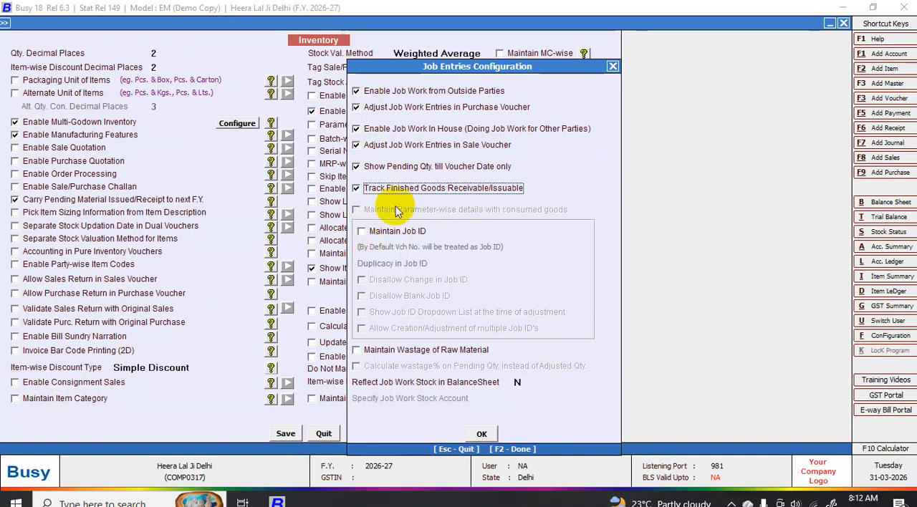
# Step: Maintain Job IDs, disallowing changes and blanks but allowing multiple IDs, and enable Maintain Wastage of Raw Material
pyautogui.click(362, 231)
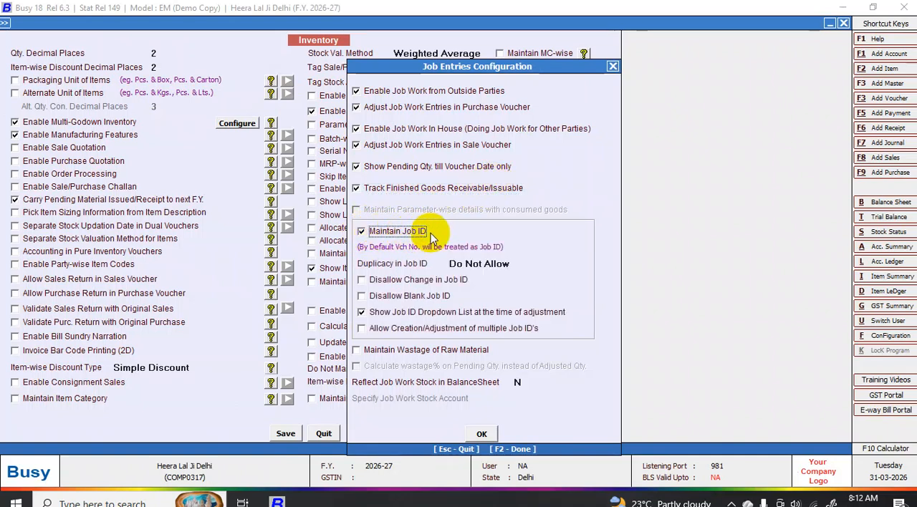
pyautogui.click(363, 282)
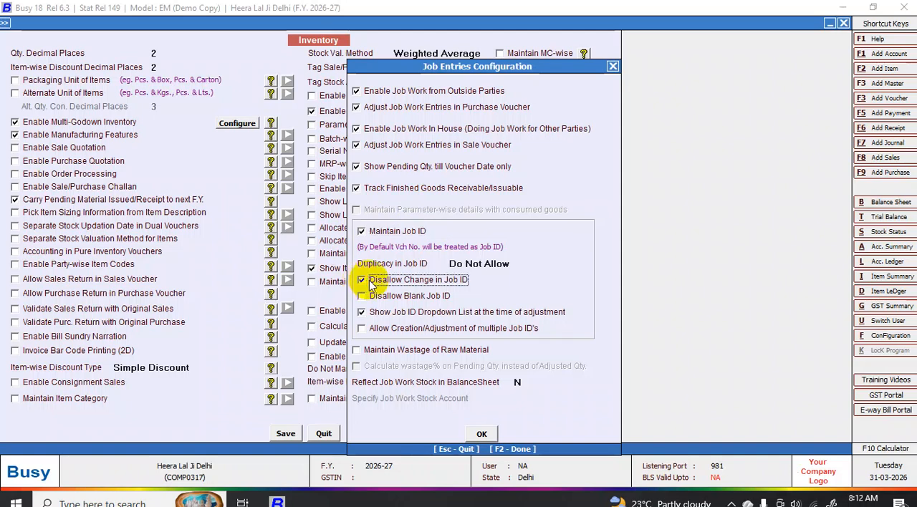
pyautogui.click(362, 296)
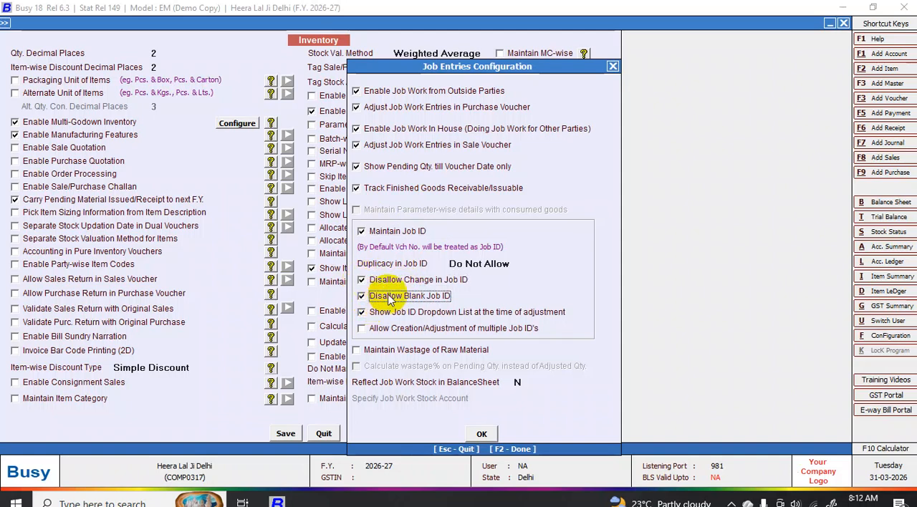
pyautogui.click(362, 329)
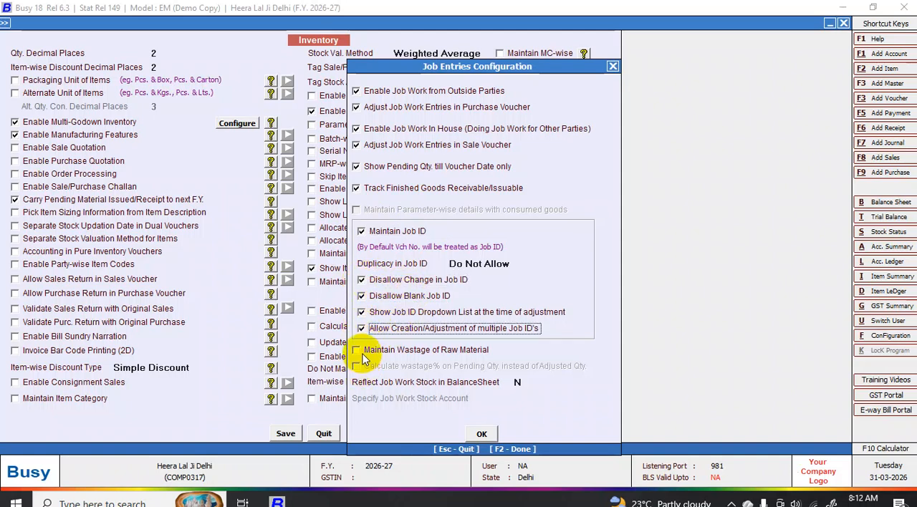
pyautogui.click(357, 350)
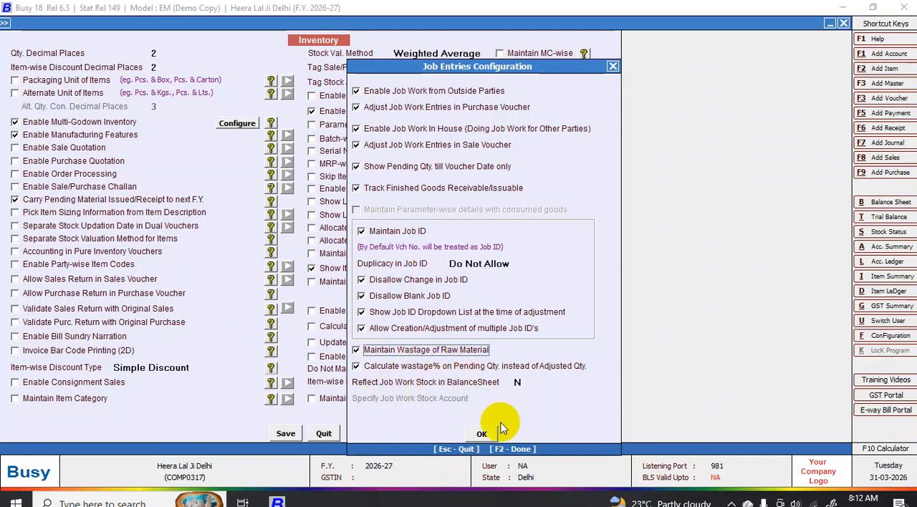
pyautogui.click(483, 438)
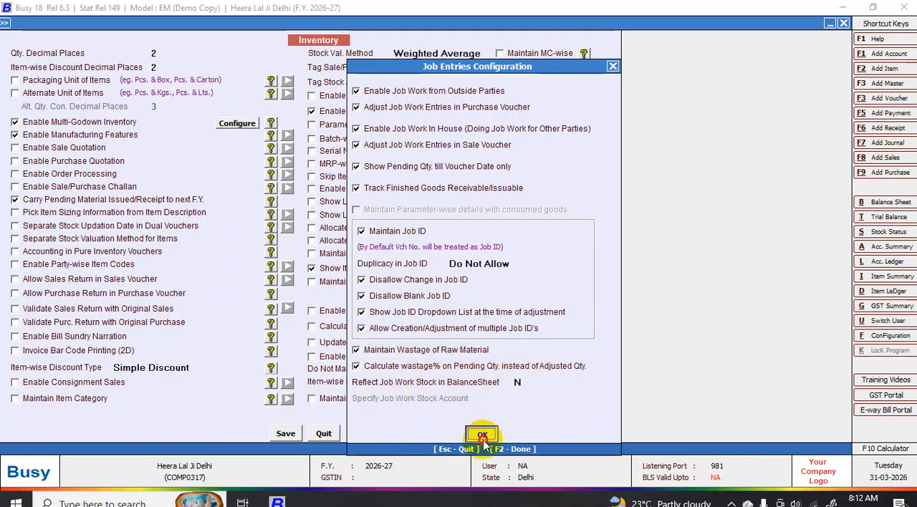
# Step: Try to reflect job work stock in the balance sheet using Stock as the Job Work Stock Account
pyautogui.click(520, 382)
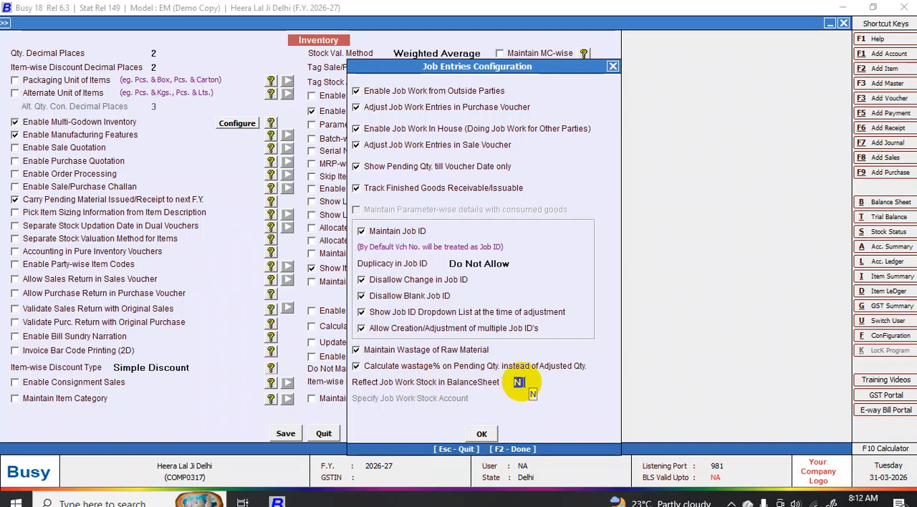
pyautogui.press('y')
pyautogui.click(479, 434)
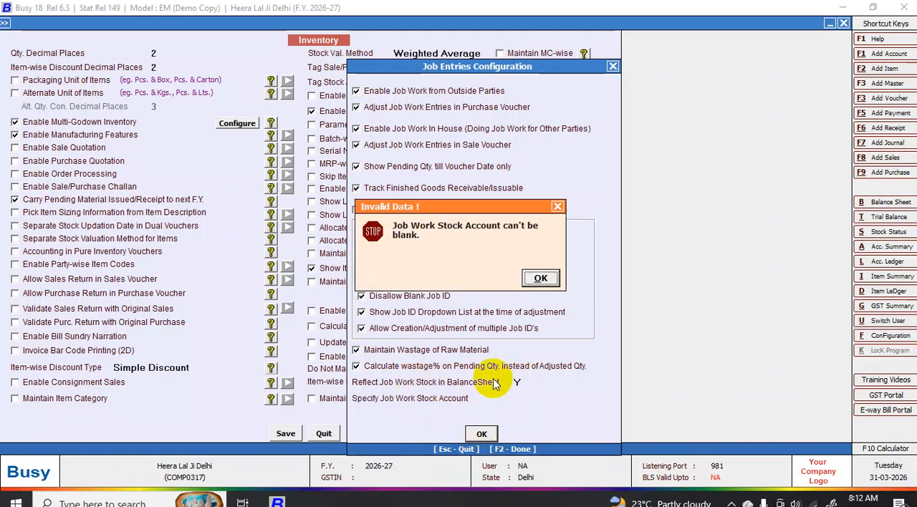
pyautogui.click(535, 279)
pyautogui.click(520, 415)
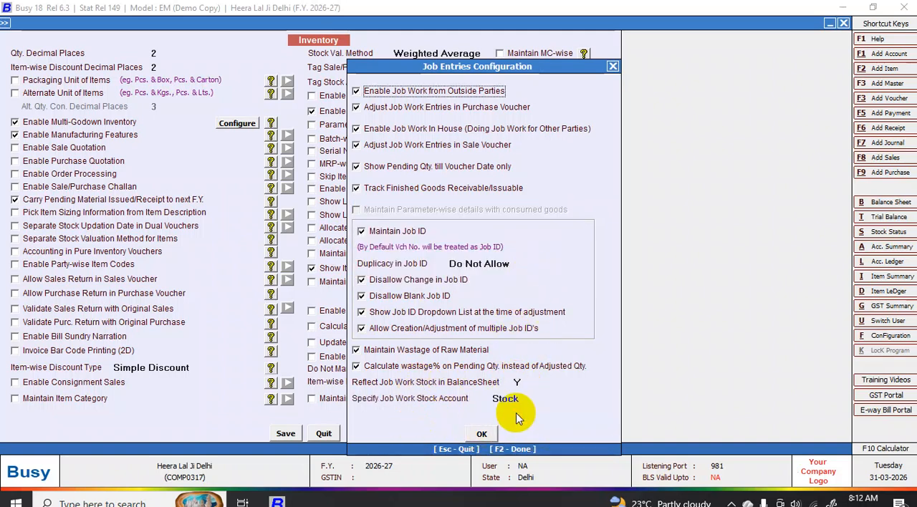
pyautogui.click(481, 434)
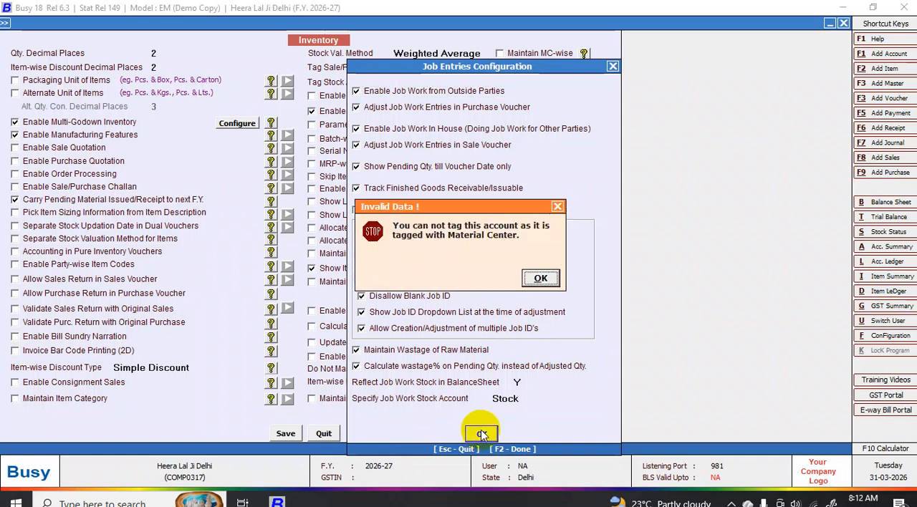
pyautogui.click(540, 278)
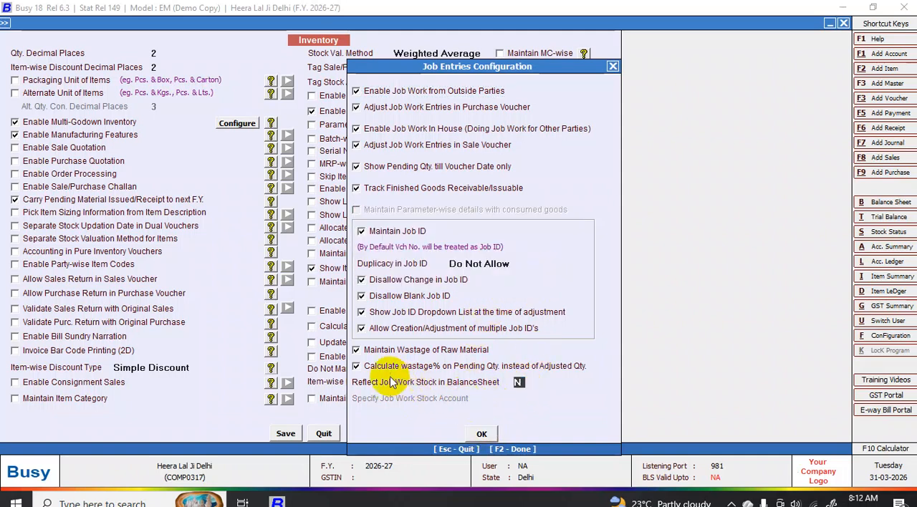
# Step: Apply the job entries configuration, save the inventory settings and leave the Features / Options setup
pyautogui.click(480, 434)
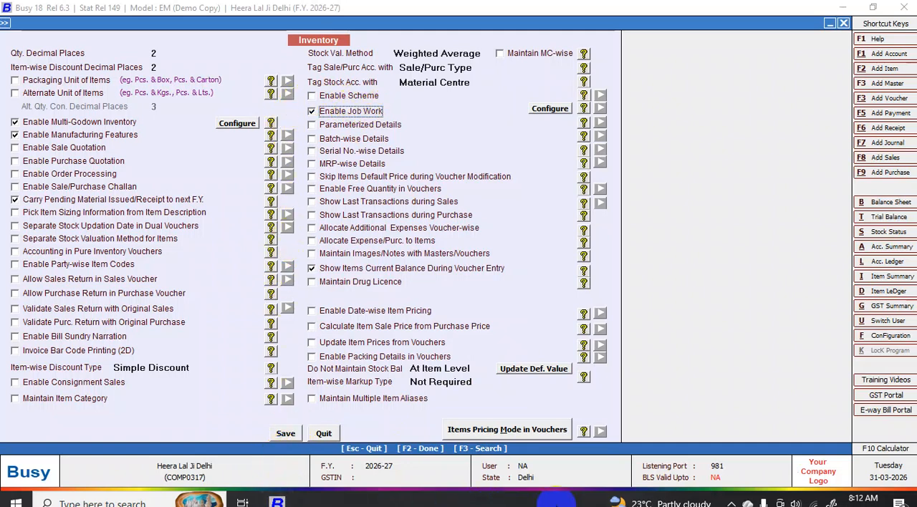
pyautogui.click(286, 433)
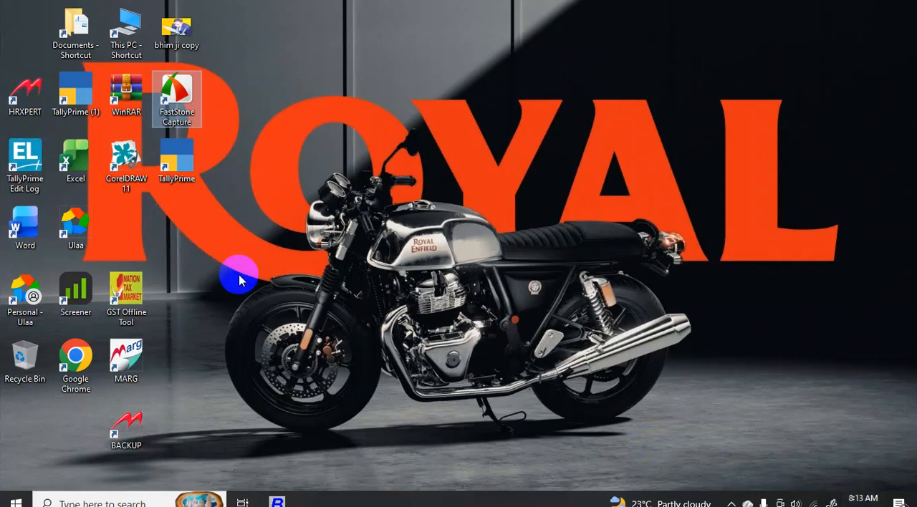
pyautogui.click(277, 501)
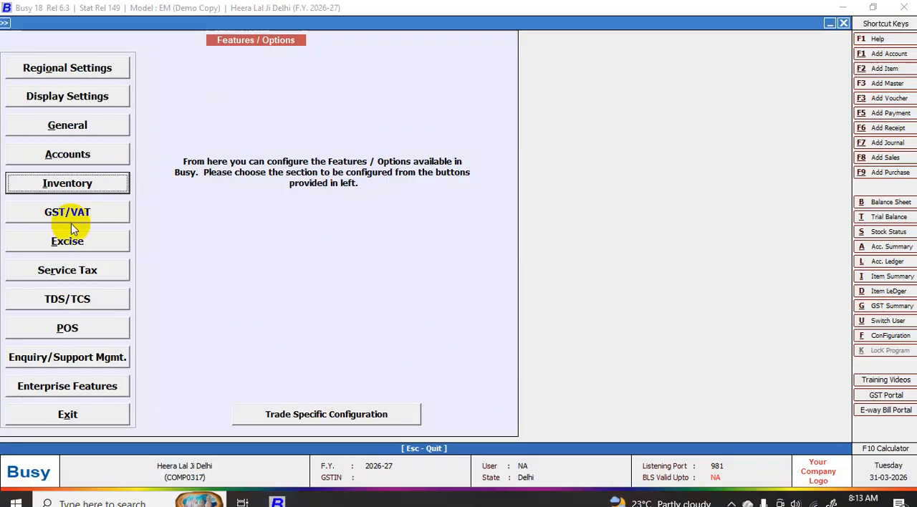
pyautogui.press('Escape')
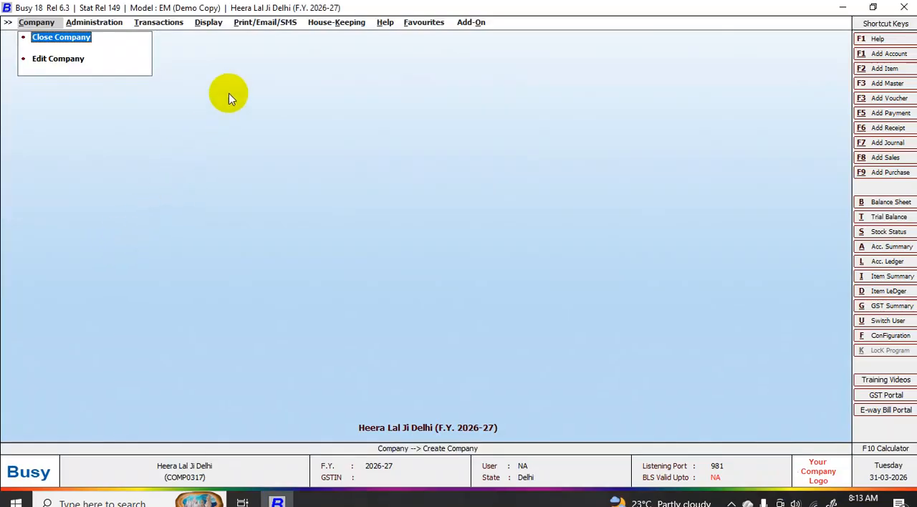
# Step: Start a new item group master and name it Raw Materials
pyautogui.click(895, 84)
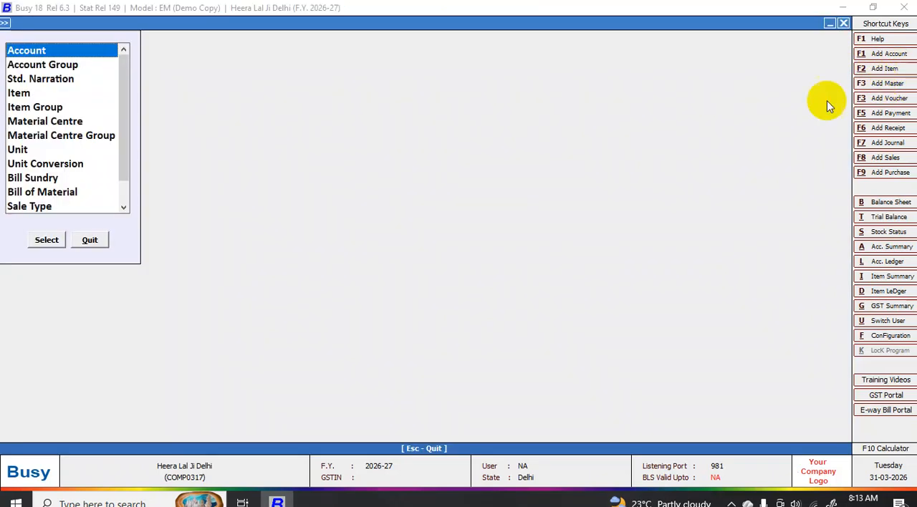
pyautogui.click(21, 108)
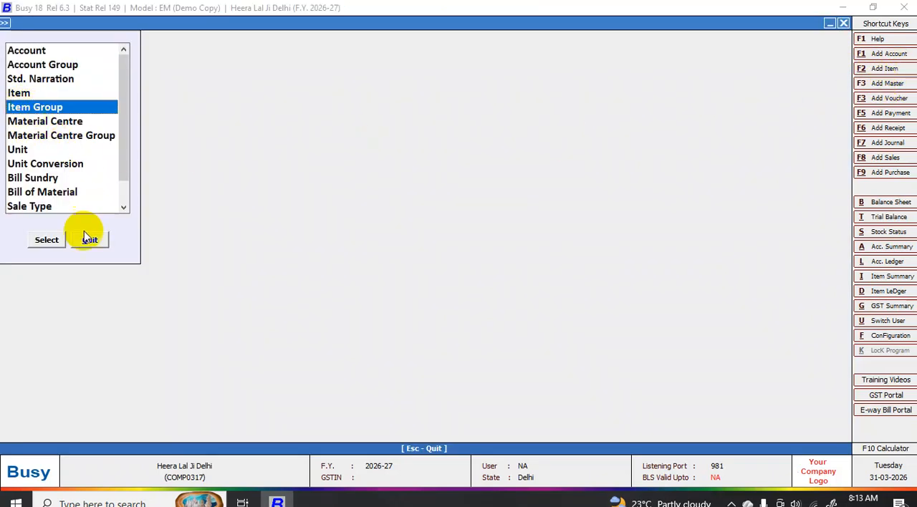
pyautogui.click(42, 237)
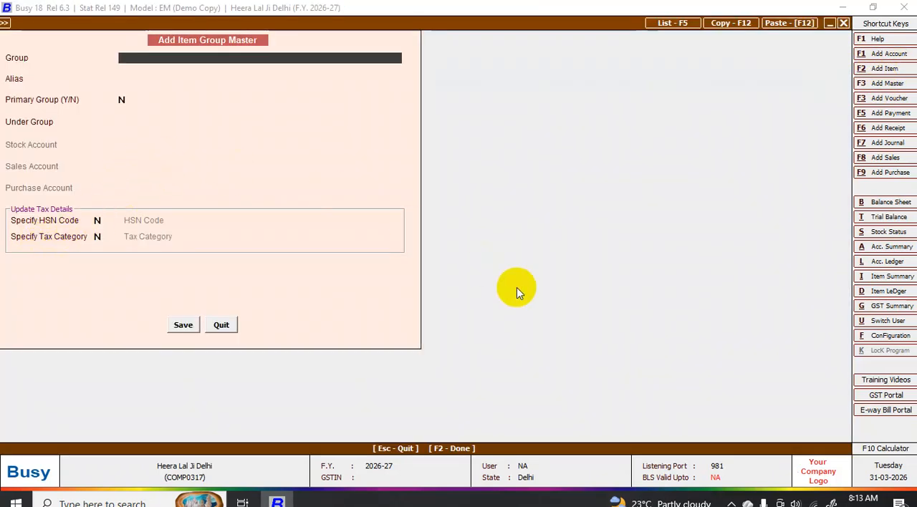
pyautogui.write('raw')
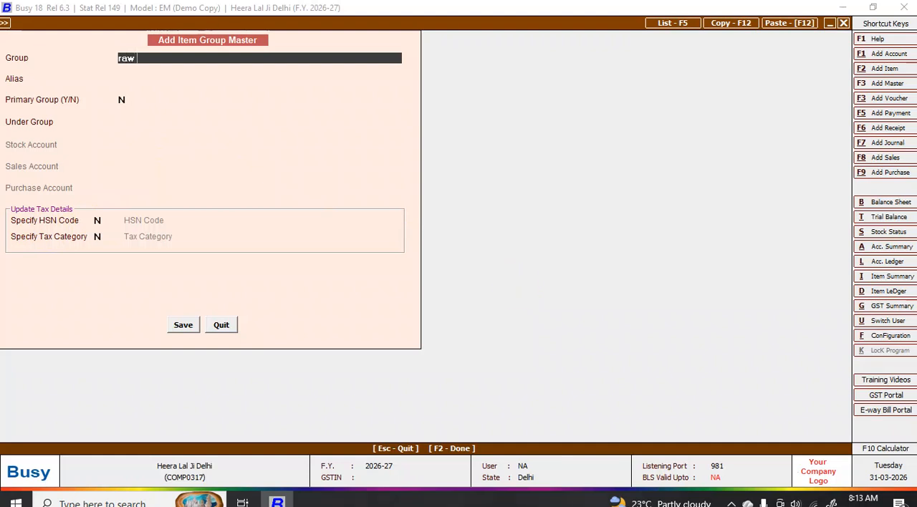
pyautogui.write(' material')
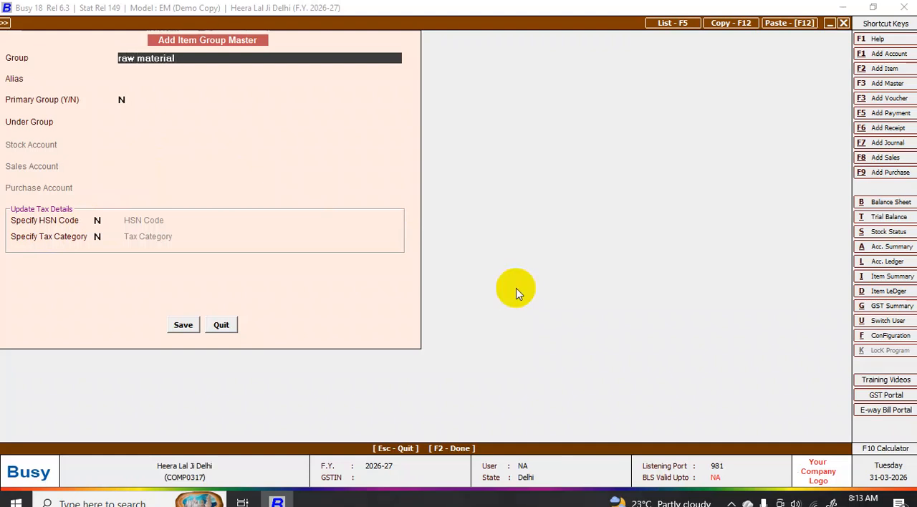
pyautogui.write('s')
# Step: Place the Raw Materials group under General, without specifying HSN code or tax category, and save it
pyautogui.press('Return')
pyautogui.press('Return')
pyautogui.press('Return')
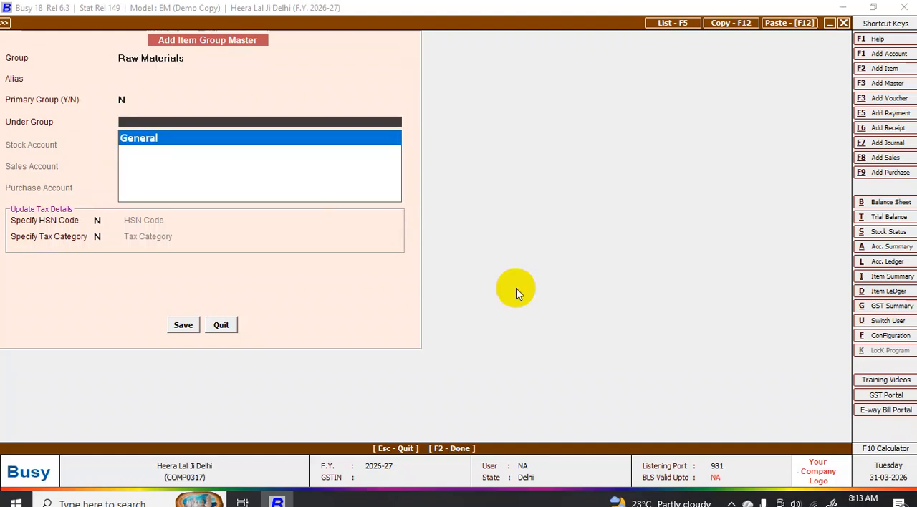
pyautogui.press('Return')
pyautogui.press('Return')
pyautogui.press('Return')
pyautogui.press('Return')
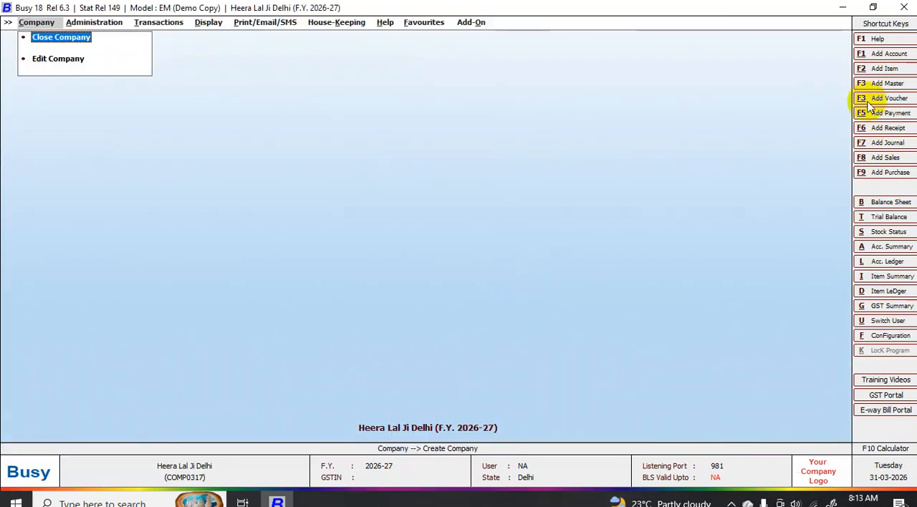
# Step: Start another item group master and name it Complete Goods
pyautogui.click(875, 83)
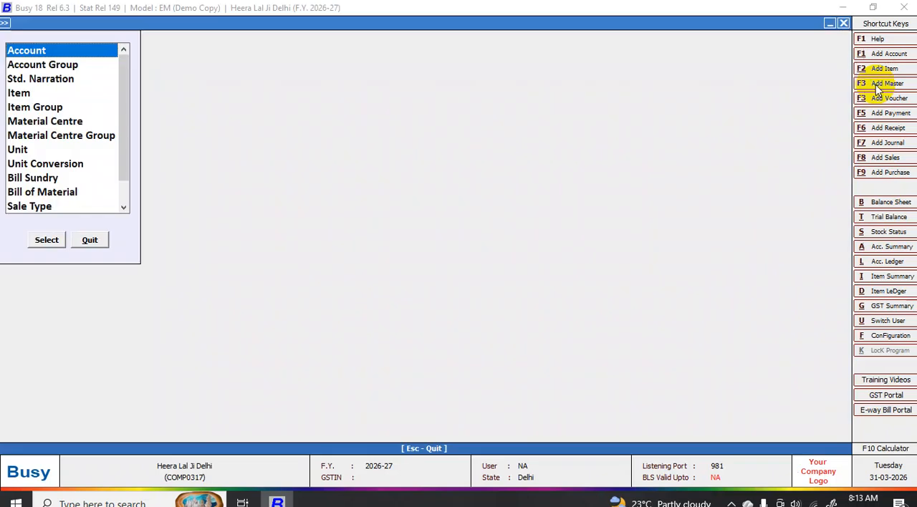
pyautogui.click(49, 109)
pyautogui.click(46, 239)
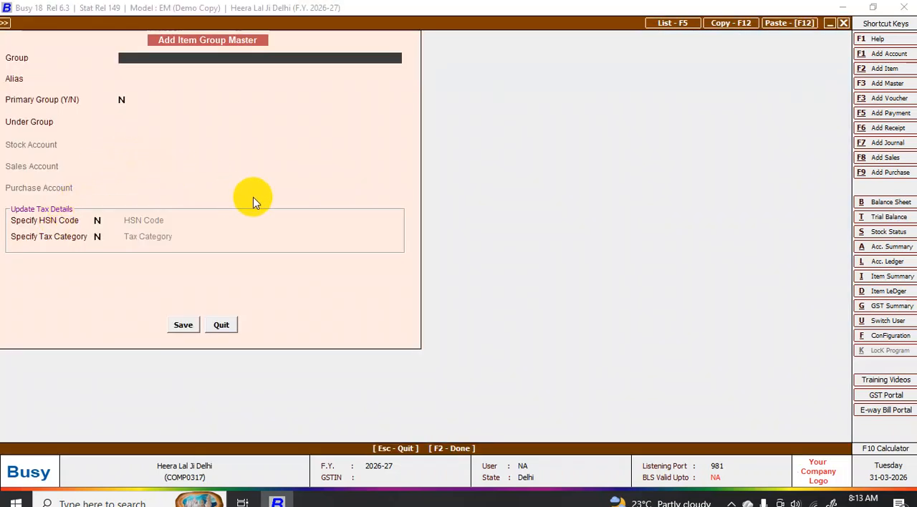
pyautogui.write('complete')
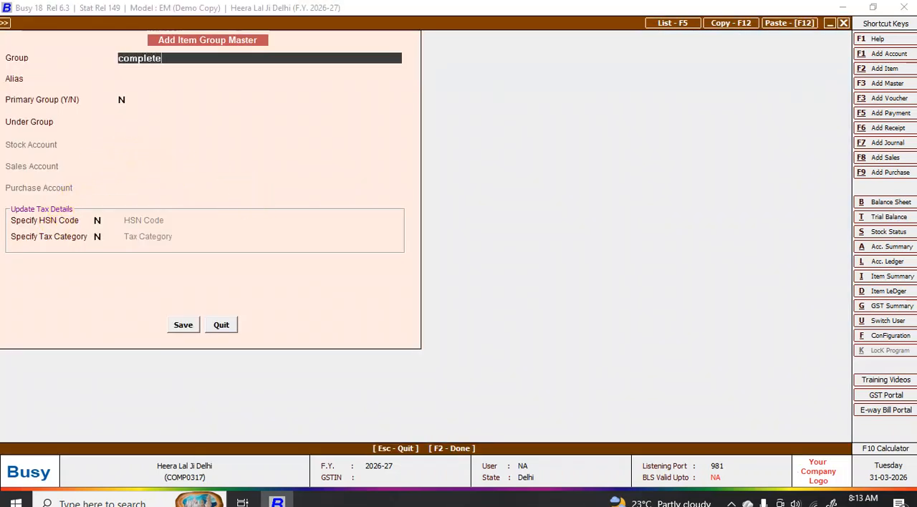
pyautogui.write(' goods')
# Step: Place the Complete Goods group under General, leaving HSN code and tax category unspecified, and save it
pyautogui.press('Return')
pyautogui.press('Return')
pyautogui.press('Return')
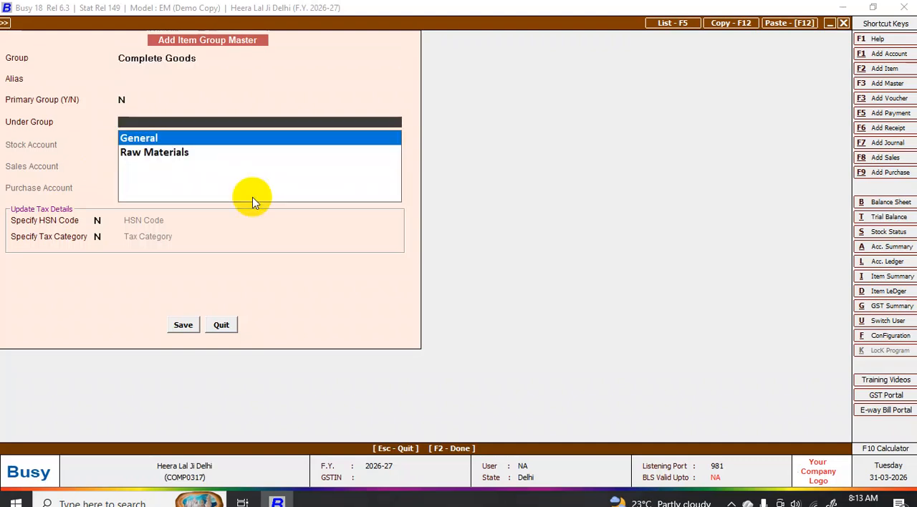
pyautogui.press('Return')
pyautogui.press('Return')
pyautogui.press('Return')
pyautogui.press('Return')
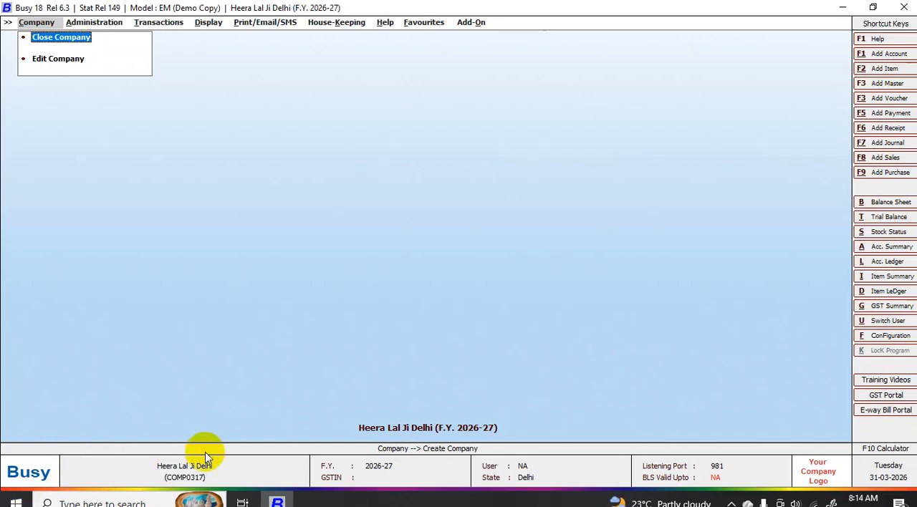
# Step: Start a new unit master and name the unit Unt
pyautogui.click(888, 66)
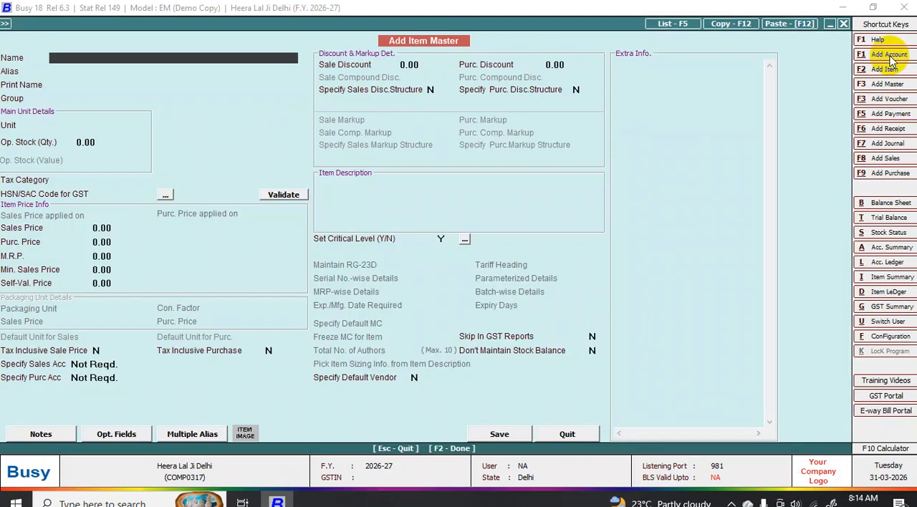
pyautogui.click(886, 84)
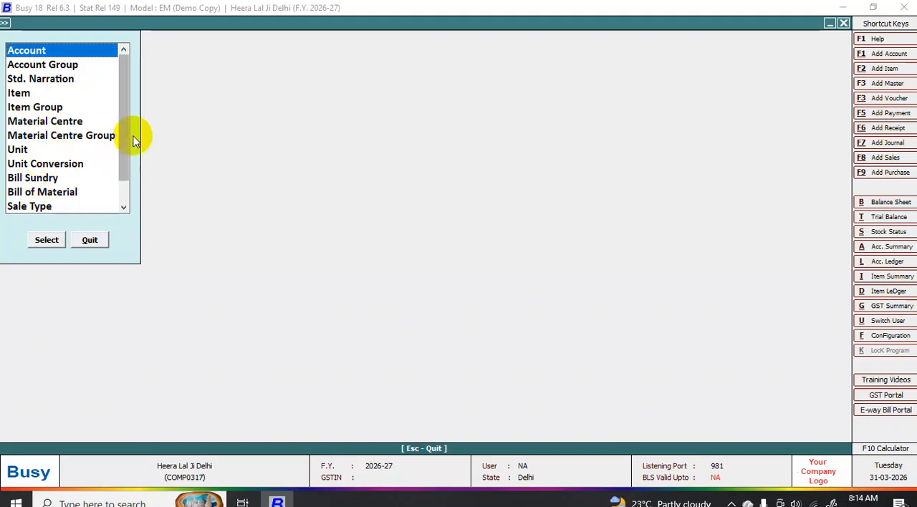
pyautogui.click(20, 150)
pyautogui.click(45, 243)
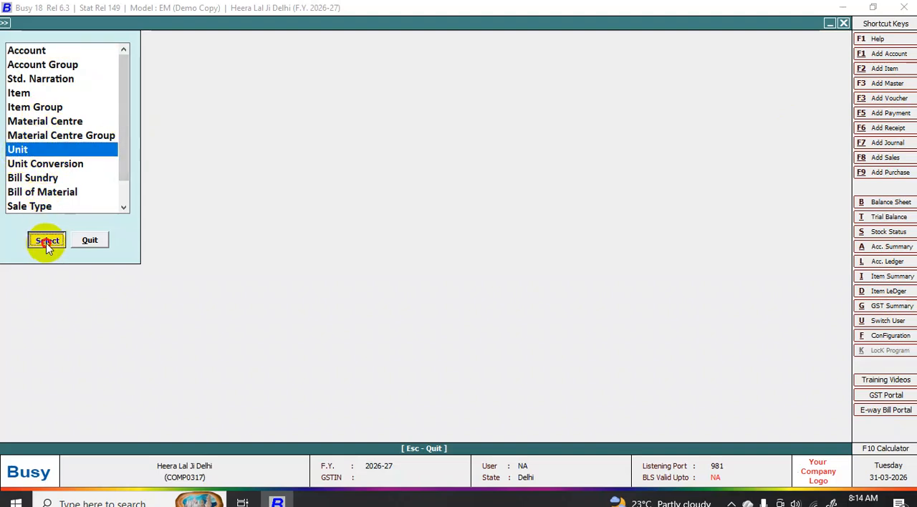
pyautogui.write('un')
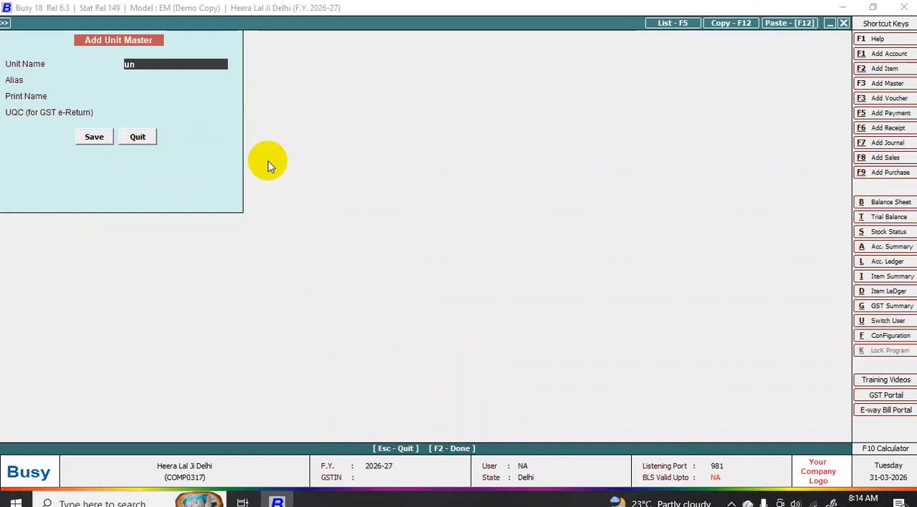
pyautogui.write('t')
pyautogui.press('Return')
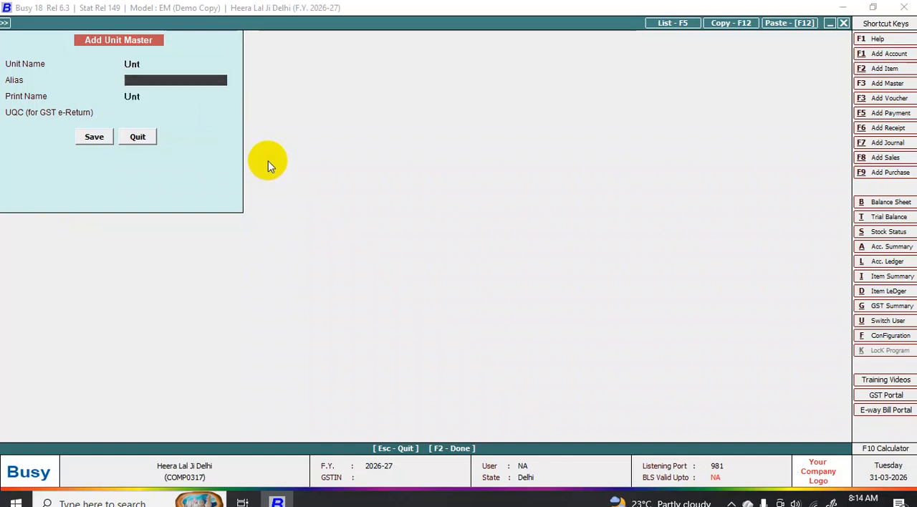
# Step: Give the Unt unit the alias Unit and the GST e-Return UQC UNT-UNITS, and save it
pyautogui.write('Units')
pyautogui.press('Return')
pyautogui.press('Return')
pyautogui.write('unit')
pyautogui.press('Return')
pyautogui.press('Return')
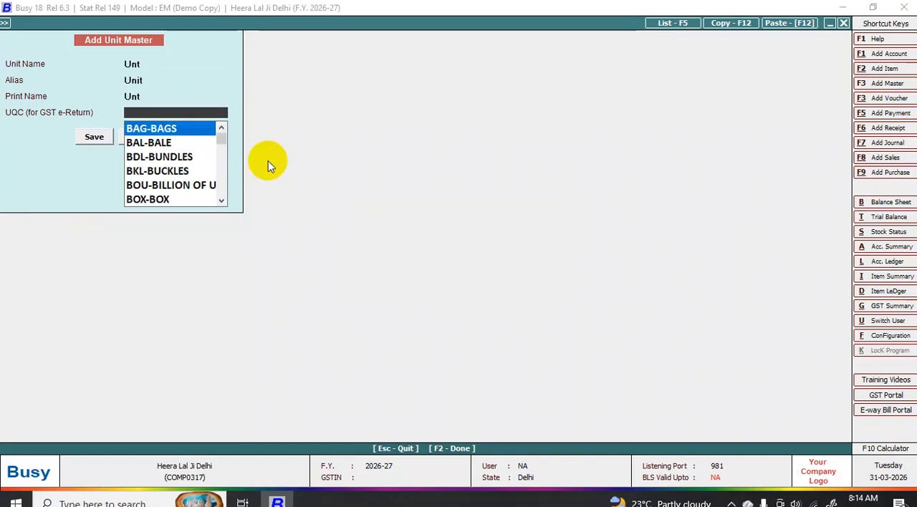
pyautogui.write('unt')
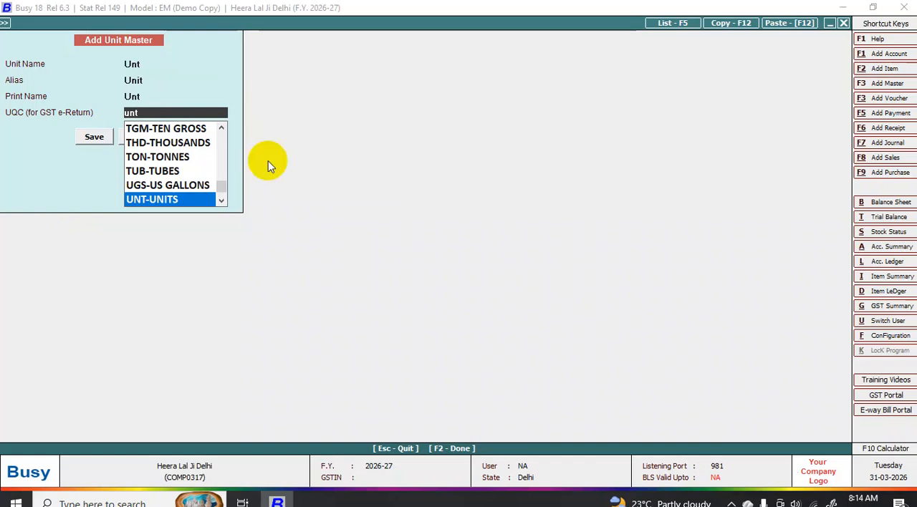
pyautogui.press('Return')
pyautogui.press('Return')
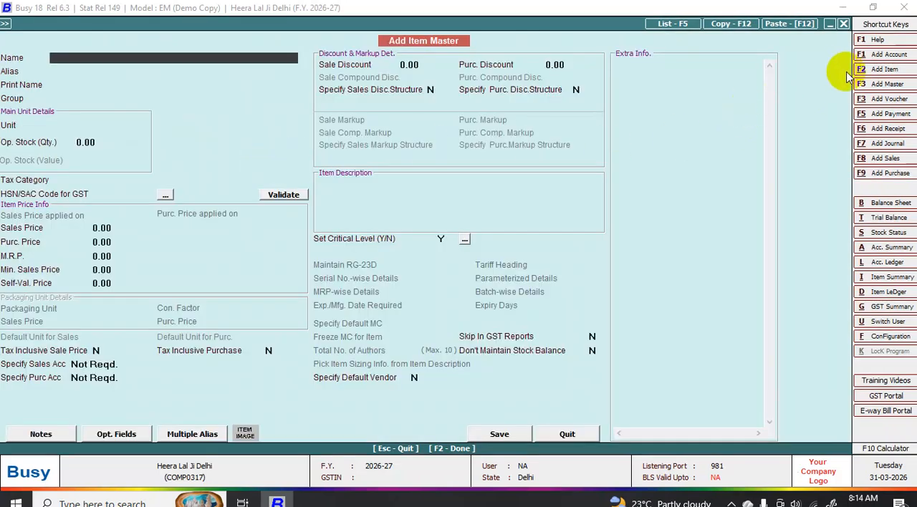
# Step: Start another unit master and name the unit Pcs
pyautogui.click(882, 84)
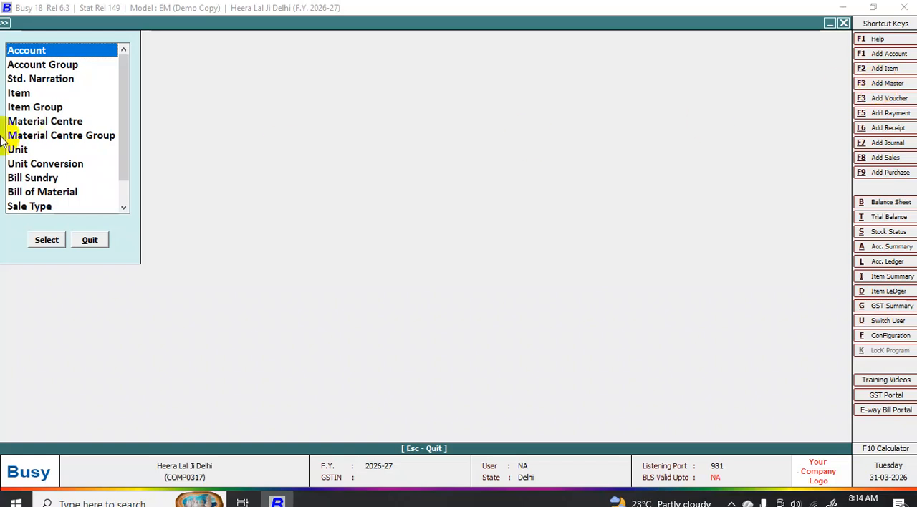
pyautogui.click(18, 149)
pyautogui.click(46, 240)
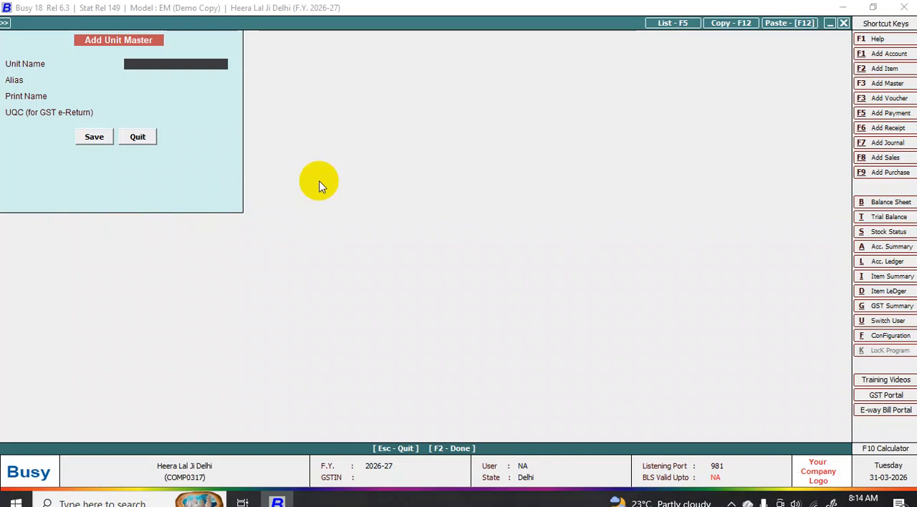
pyautogui.write('pcs')
pyautogui.press('Return')
# Step: Give the Pcs unit the alias Pieces and the GST e-Return UQC PCS-PIECES, and save it
pyautogui.write('pi')
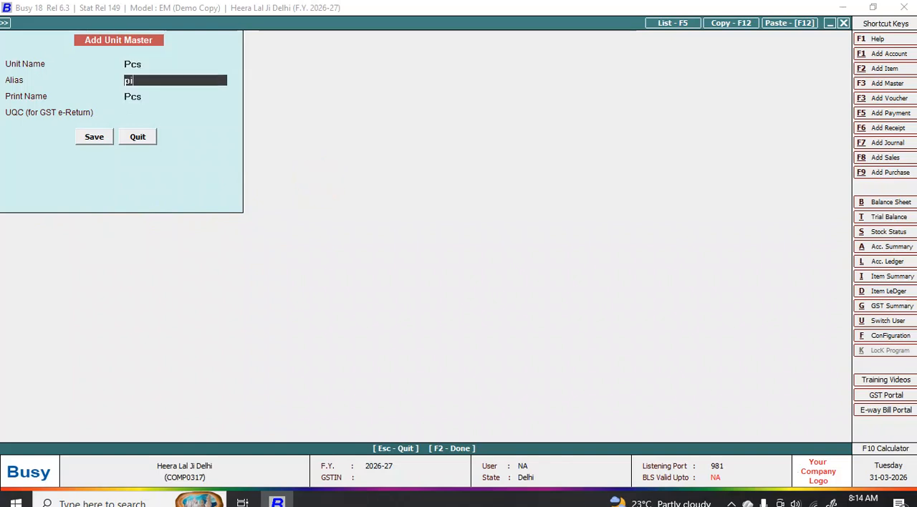
pyautogui.write('eces')
pyautogui.press('Return')
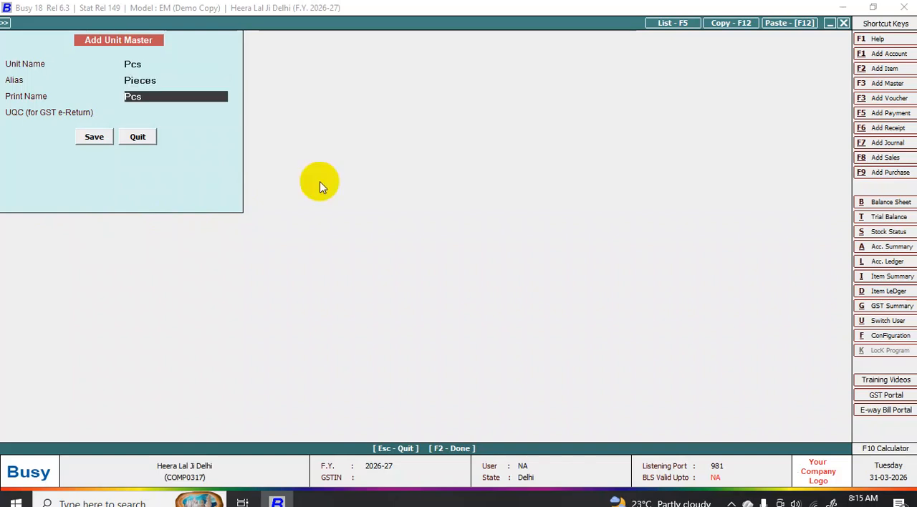
pyautogui.press('Return')
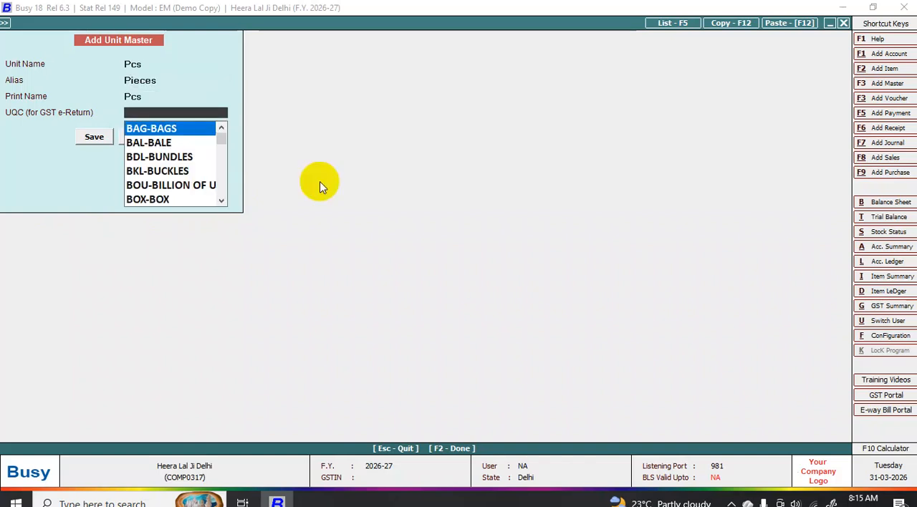
pyautogui.write('pc')
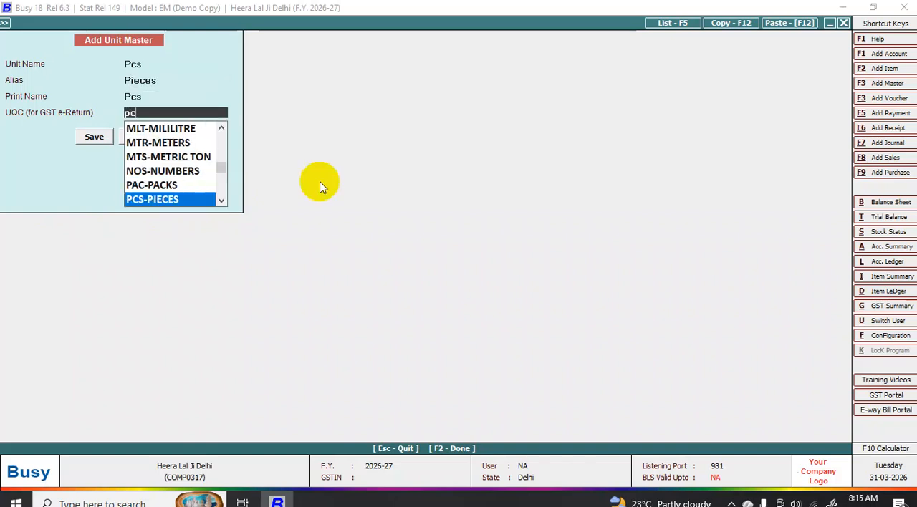
pyautogui.press('Return')
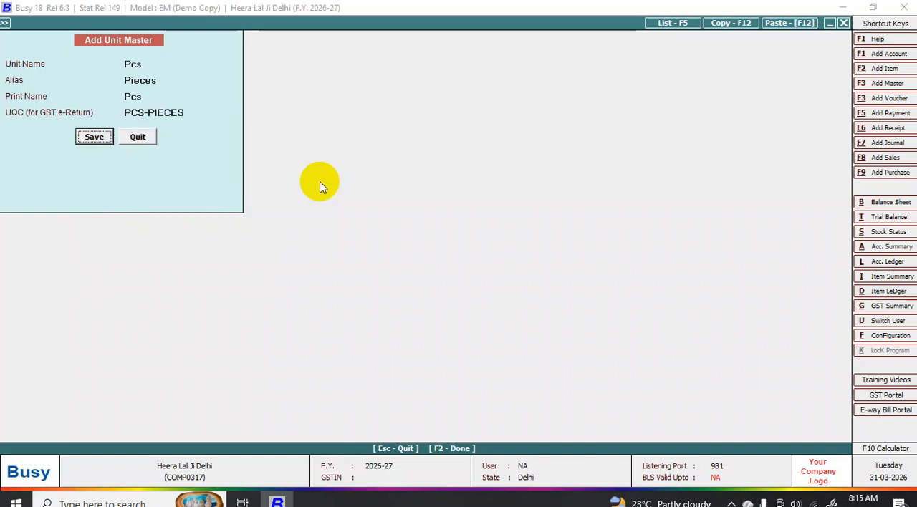
pyautogui.press('F2')
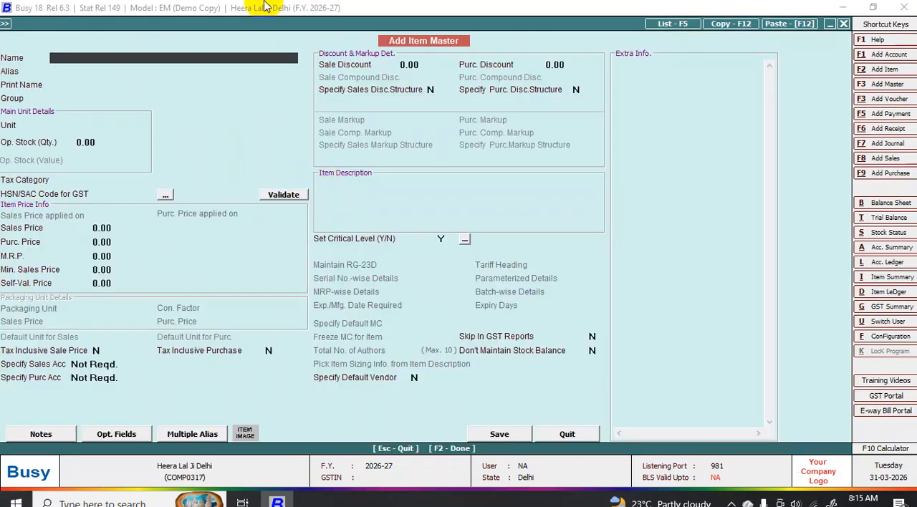
# Step: Start a new material centre master named Kanti Nagar, with no alias and the same print name
pyautogui.click(888, 84)
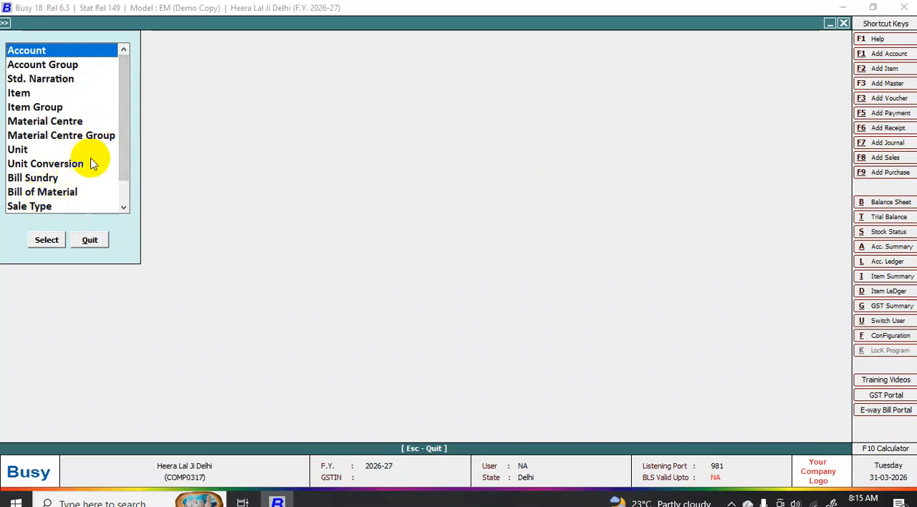
pyautogui.click(52, 126)
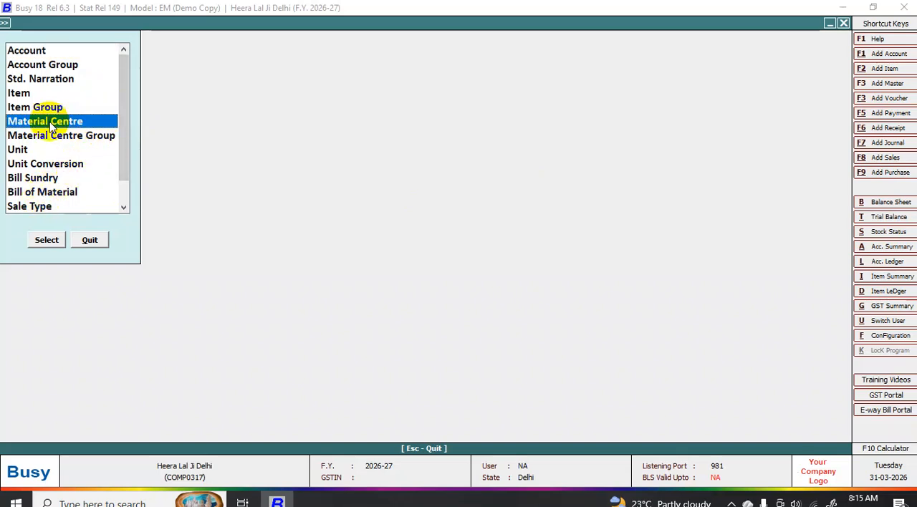
pyautogui.click(46, 239)
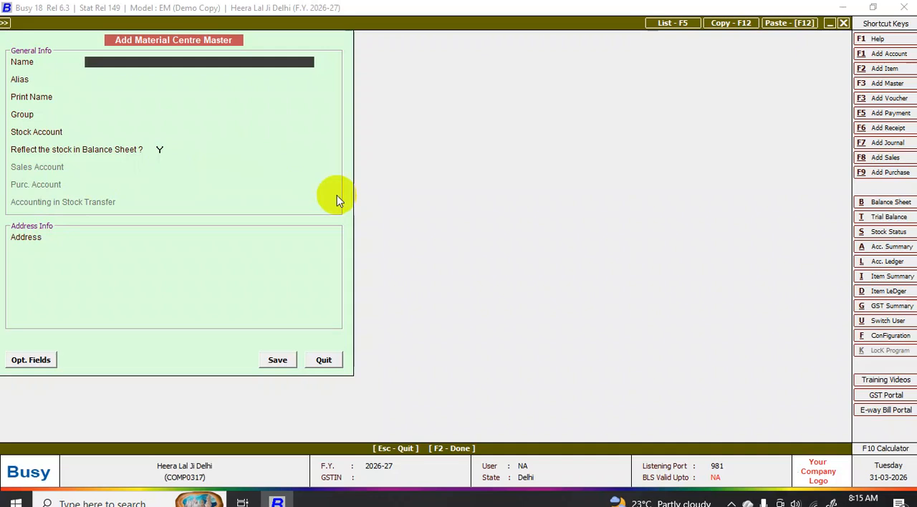
pyautogui.write('kanti nagar')
pyautogui.press('Return')
pyautogui.press('Return')
pyautogui.press('Return')
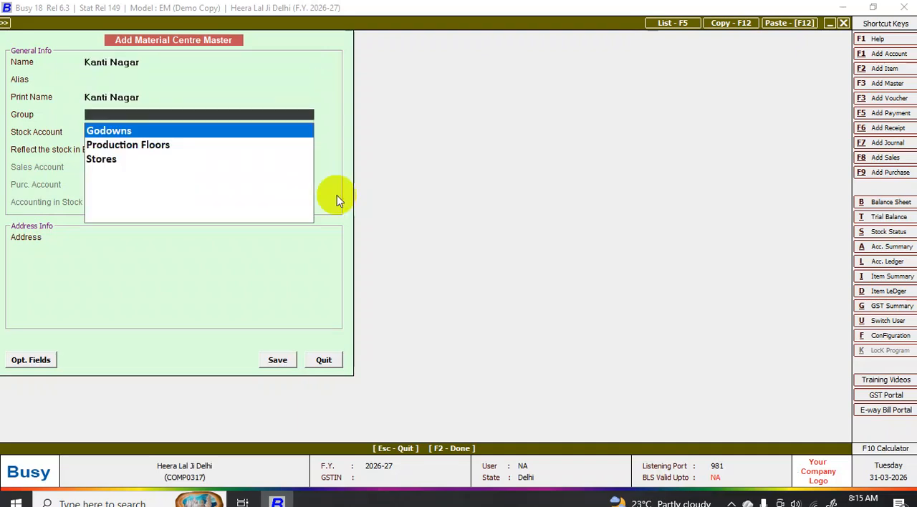
# Step: Assign Kanti Nagar to the Production Floors group with stock account Stock reflected in the balance sheet, leave the address blank and save it
pyautogui.press('Down')
pyautogui.press('Return')
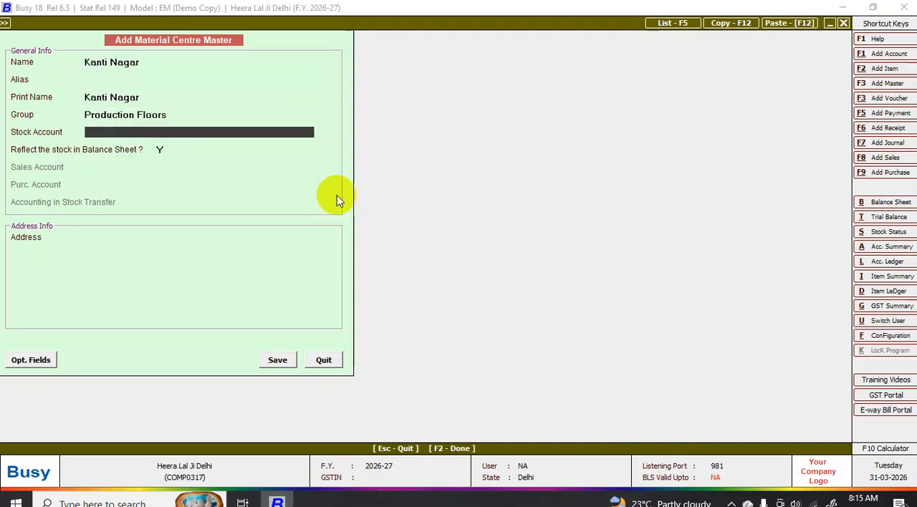
pyautogui.press('Return')
pyautogui.press('Return')
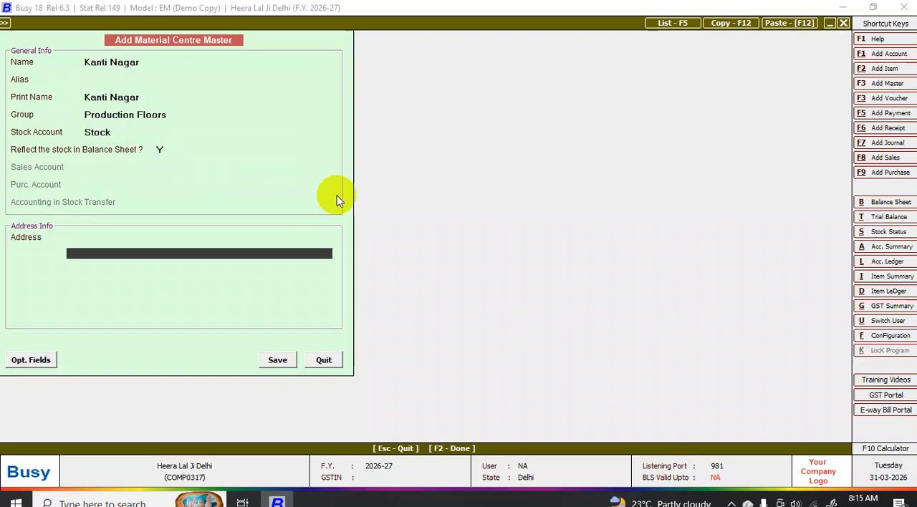
pyautogui.press('Return')
pyautogui.press('Return')
pyautogui.press('Return')
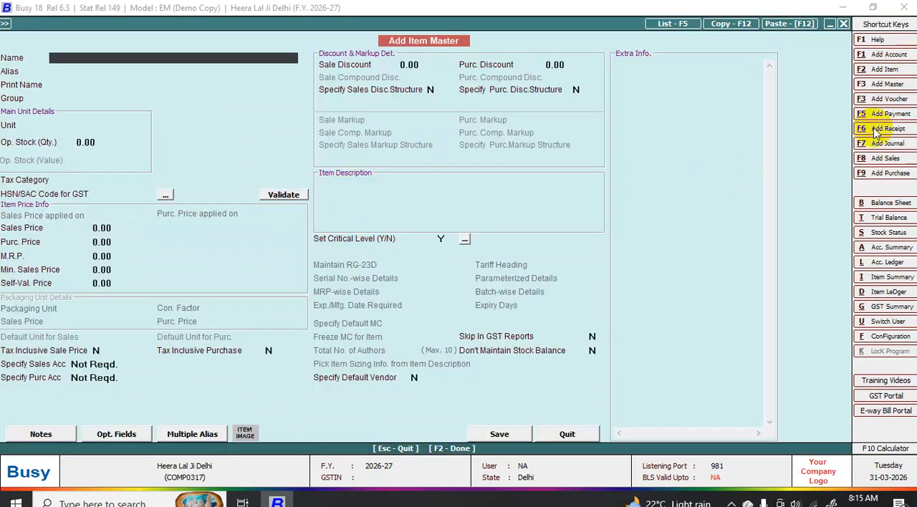
# Step: Start another material centre master named Azad Nagar, with no alias and the same print name
pyautogui.click(895, 84)
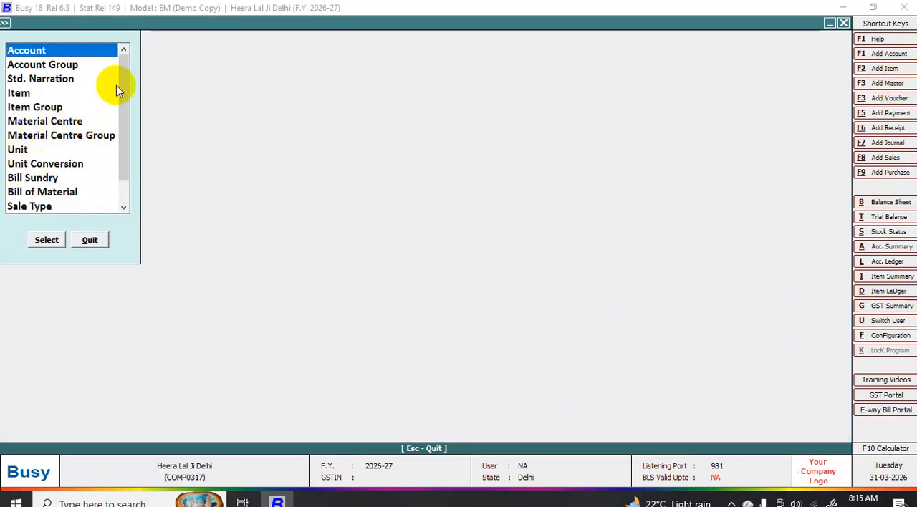
pyautogui.moveTo(121, 84)
pyautogui.mouseDown()
pyautogui.moveTo(122, 125)
pyautogui.moveTo(129, 82)
pyautogui.mouseUp()
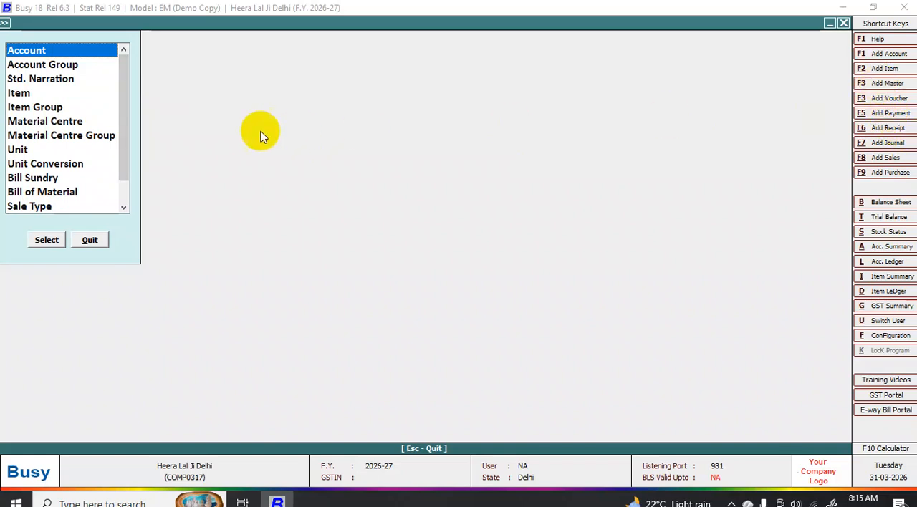
pyautogui.click(41, 125)
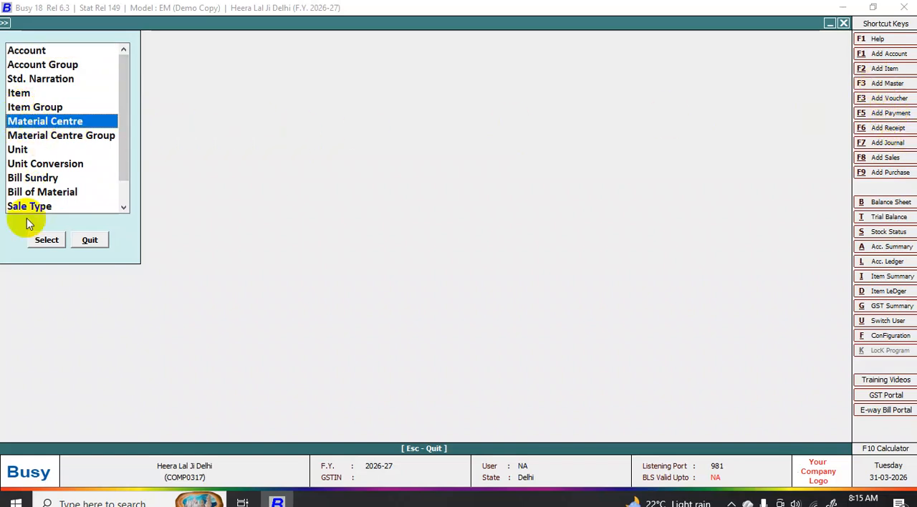
pyautogui.click(41, 244)
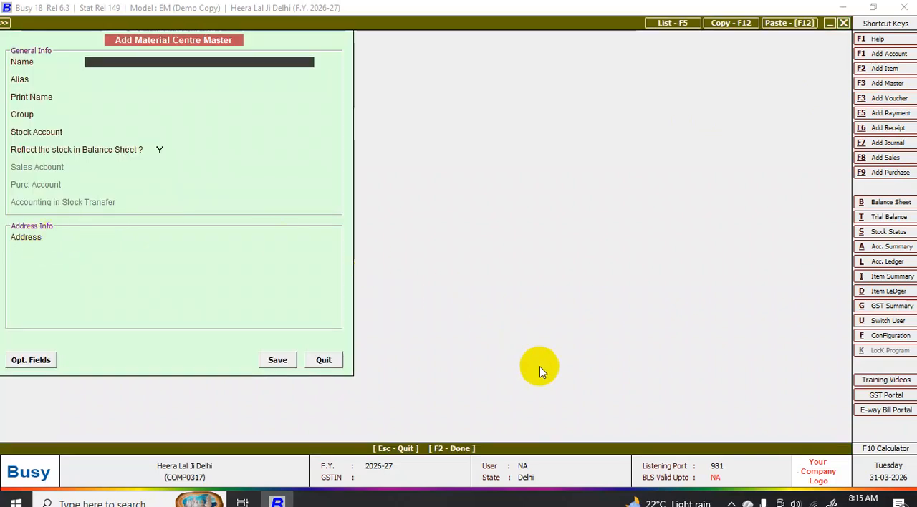
pyautogui.write('azad nagar')
pyautogui.press('Return')
# Step: Assign Azad Nagar to the Godowns group with stock account Stock reflected in the balance sheet, leave the address blank and save it
pyautogui.press('Return')
pyautogui.press('Return')
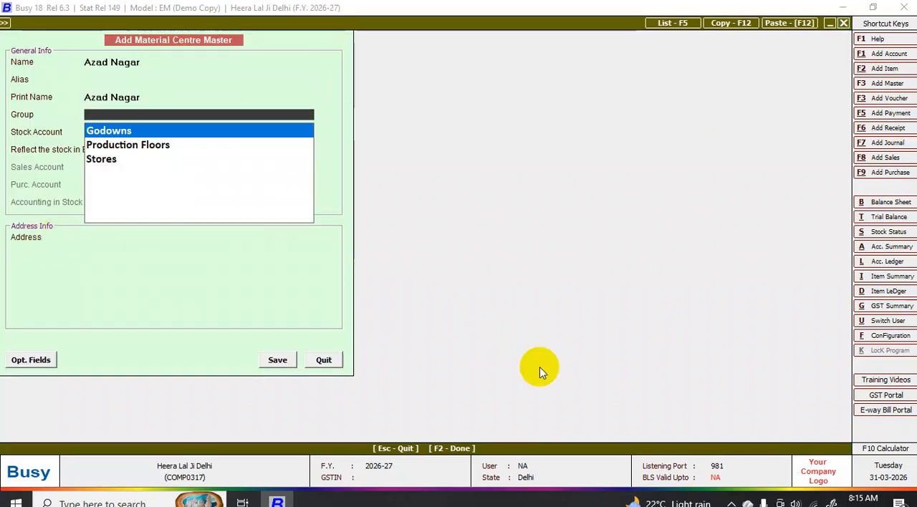
pyautogui.press('Return')
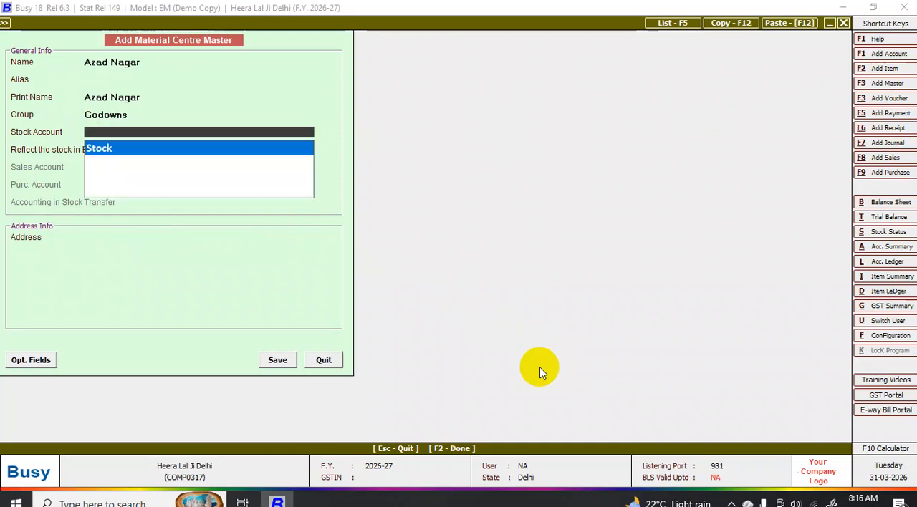
pyautogui.press('Return')
pyautogui.press('Return')
pyautogui.press('Return')
pyautogui.press('Return')
pyautogui.press('Return')
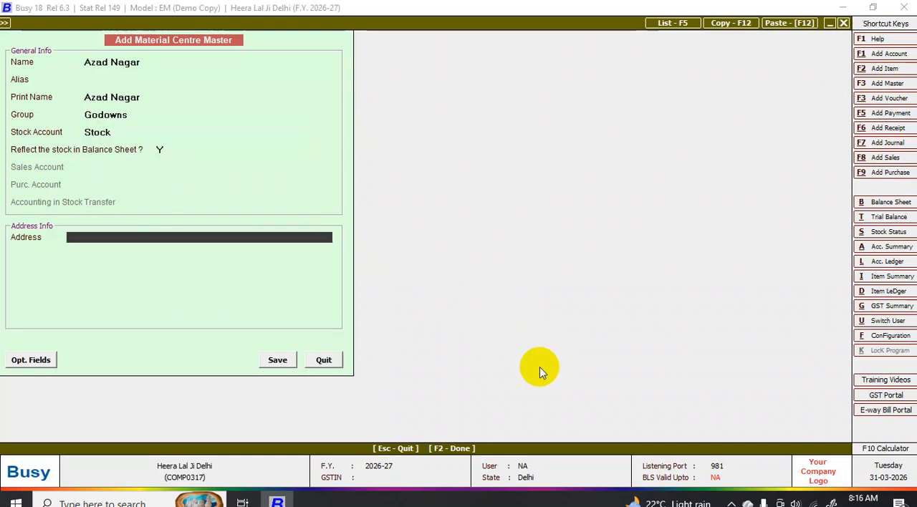
pyautogui.press('Return')
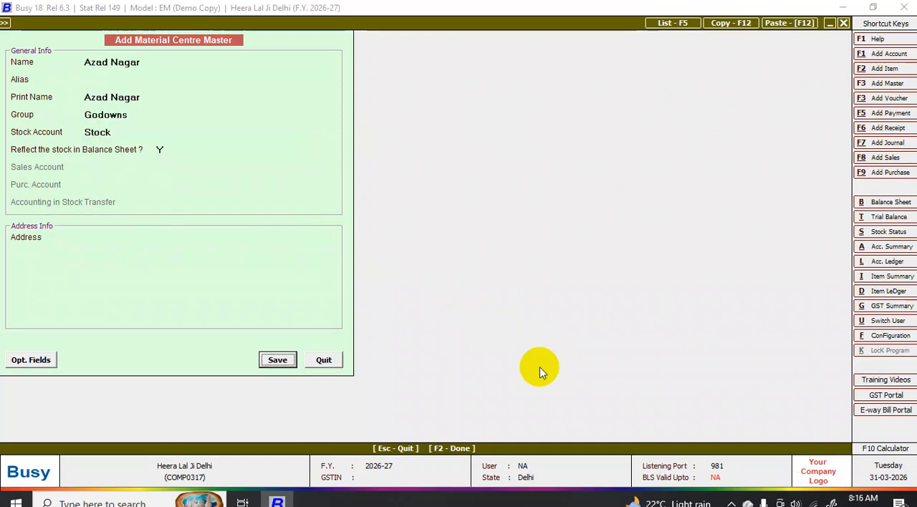
pyautogui.press('Return')
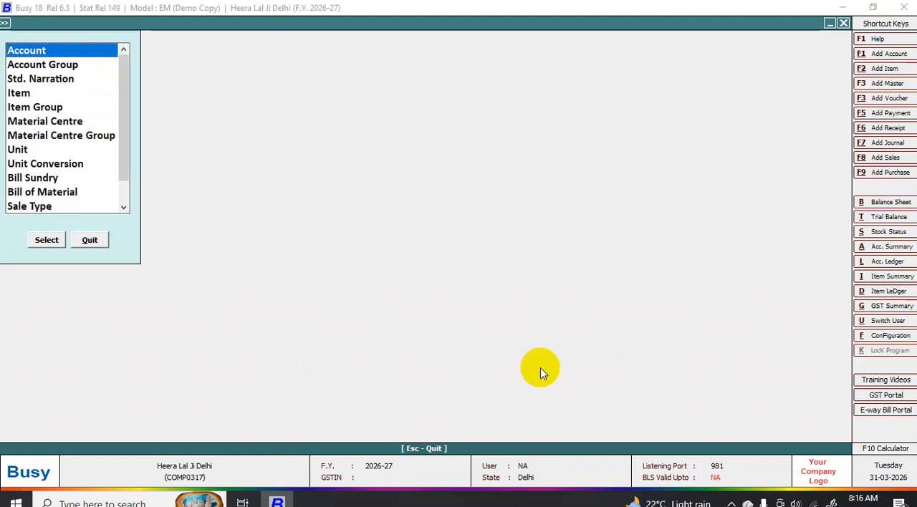
pyautogui.click(885, 68)
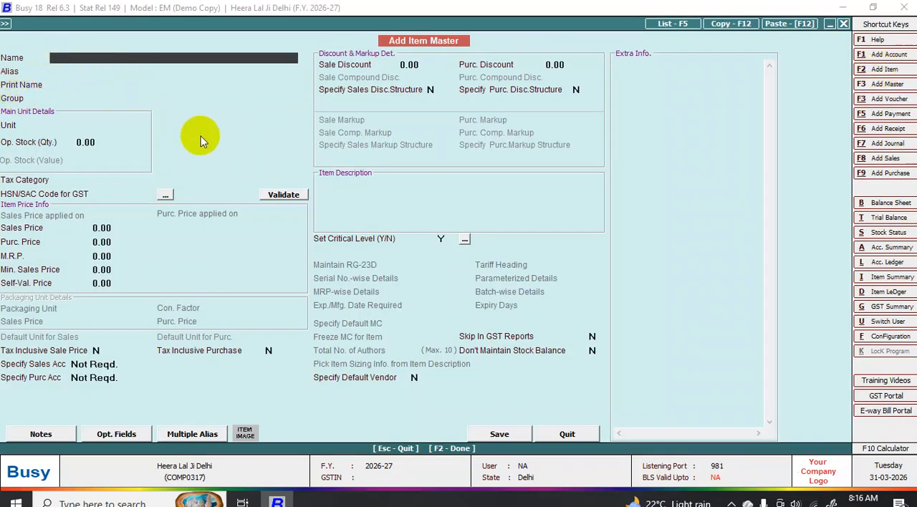
pyautogui.press('Escape')
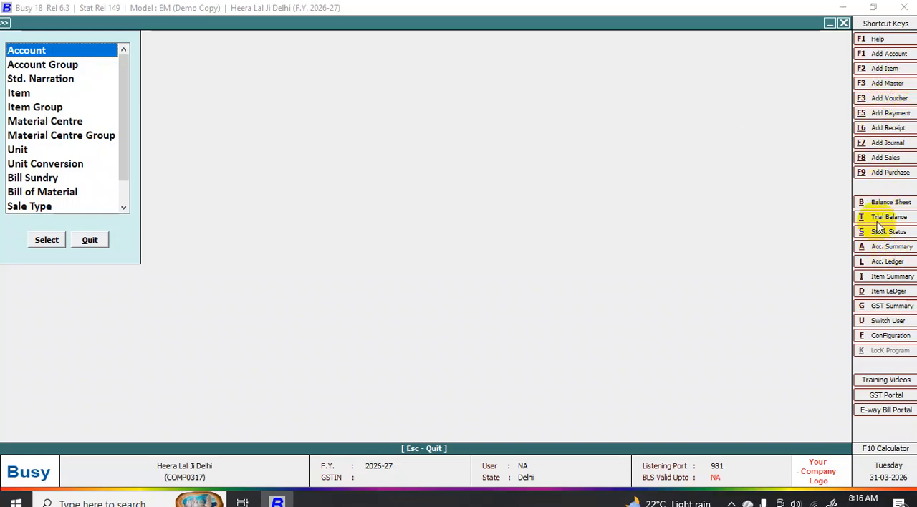
# Step: Start a purchase voucher in series Main dated 01-04-2026, with voucher number 11 and purchase type I/GST-Nil Rated
pyautogui.click(887, 171)
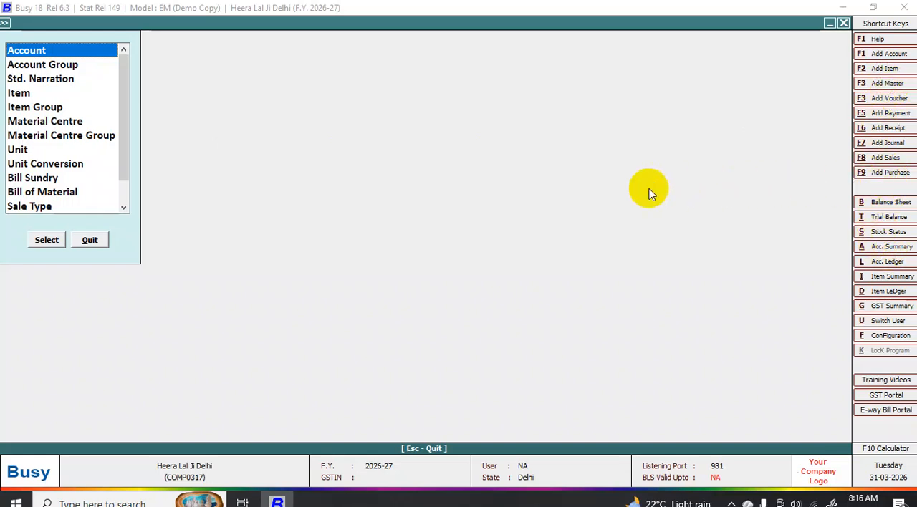
pyautogui.press('Return')
pyautogui.press('Return')
pyautogui.press('Return')
pyautogui.press('Return')
pyautogui.write('11')
pyautogui.press('Return')
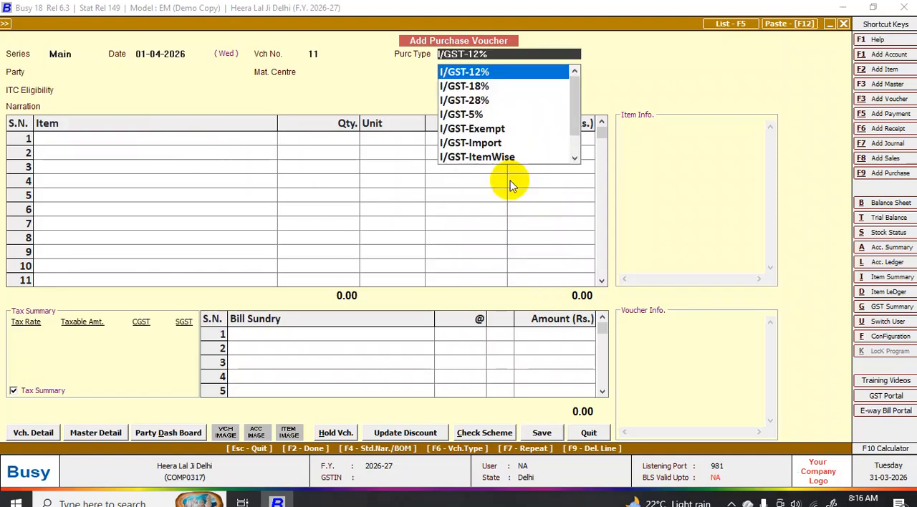
pyautogui.write('n')
pyautogui.press('Return')
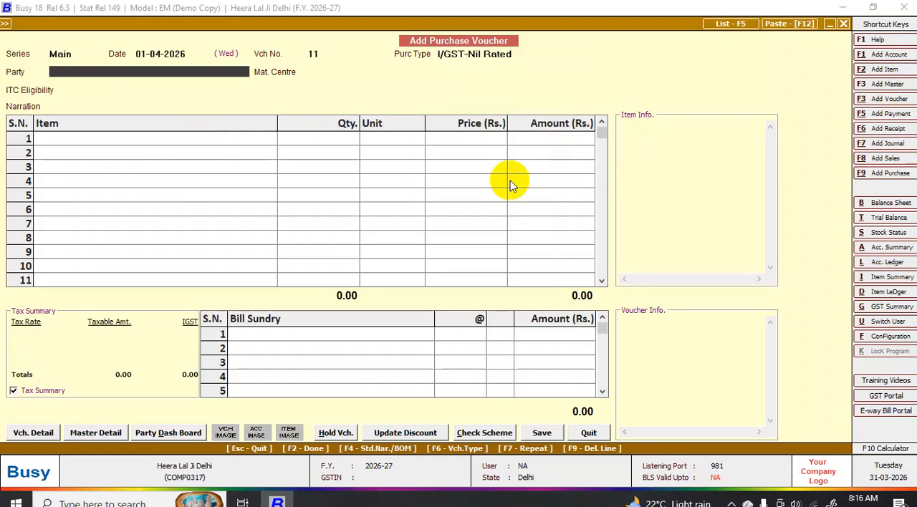
# Step: Create a new account master for the voucher's party, entering the supplier's full name with no alias and the same print name
pyautogui.press('F3')
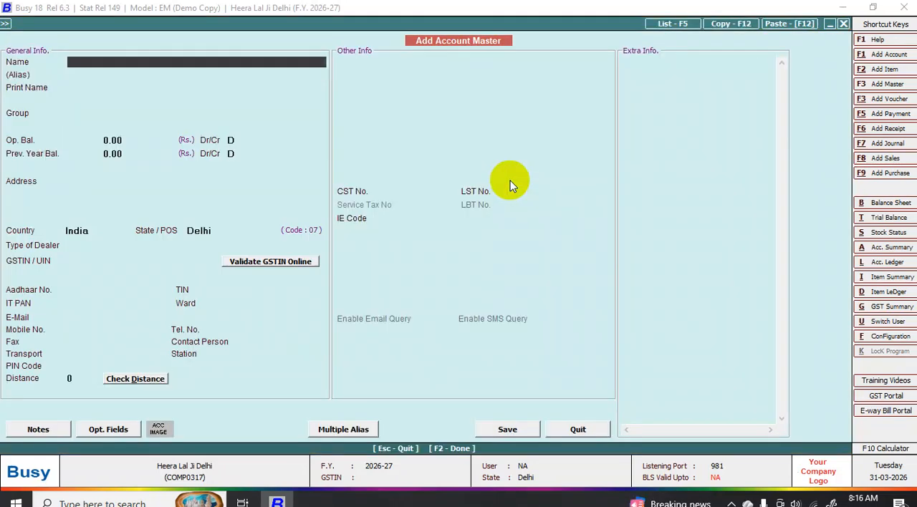
pyautogui.write('kamna singh')
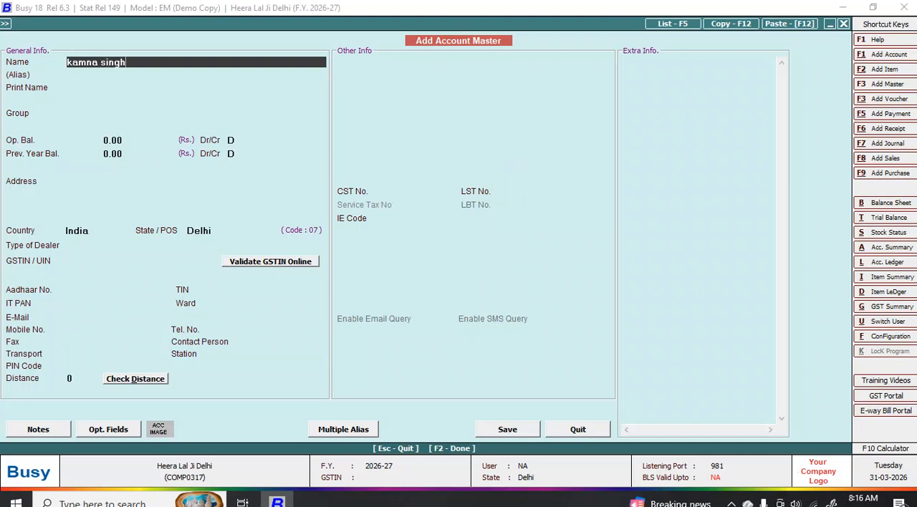
pyautogui.press('Return')
pyautogui.press('Return')
pyautogui.press('Return')
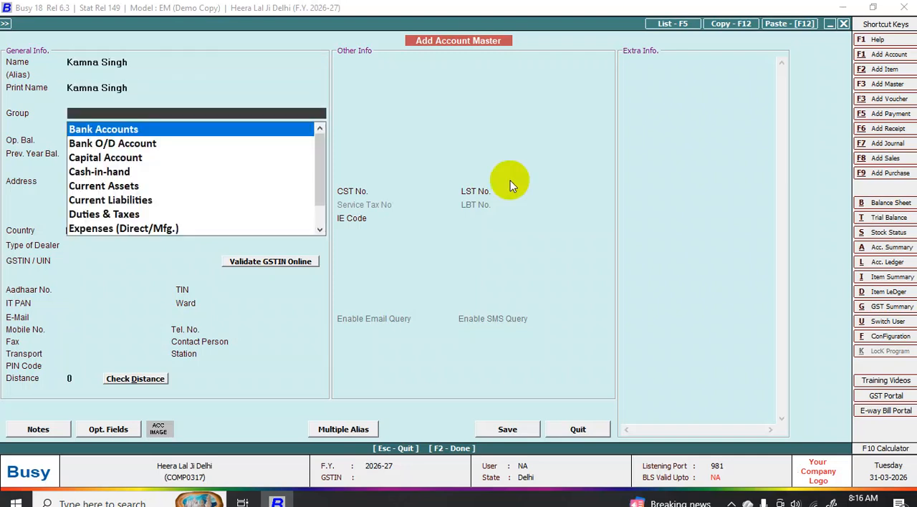
# Step: Assign the supplier account to the Sundry Creditors group and keep the opening balance at 0.00
pyautogui.write('s')
pyautogui.press('Down')
pyautogui.press('Down')
pyautogui.press('Down')
pyautogui.press('Down')
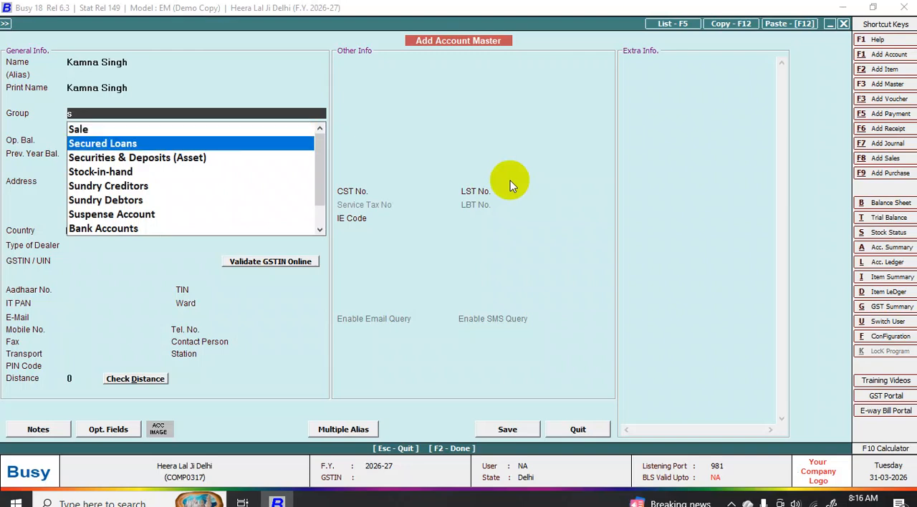
pyautogui.press('Return')
# Step: Keep the supplier's remaining default details without a GSTIN, and save the account with the dealer type set to Un-Registered
pyautogui.press('Return')
pyautogui.press('Return')
pyautogui.press('Return')
pyautogui.press('Return')
pyautogui.press('Return')
pyautogui.press('Return')
pyautogui.press('Return')
pyautogui.press('Return')
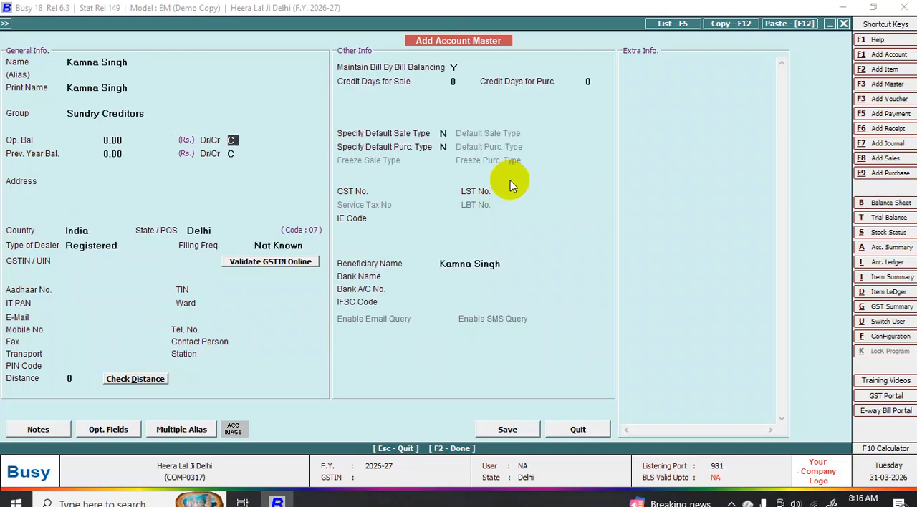
pyautogui.press('Return')
pyautogui.press('Return')
pyautogui.press('Return')
pyautogui.press('Return')
pyautogui.press('Return')
pyautogui.press('Return')
pyautogui.press('Return')
pyautogui.press('Return')
pyautogui.press('Return')
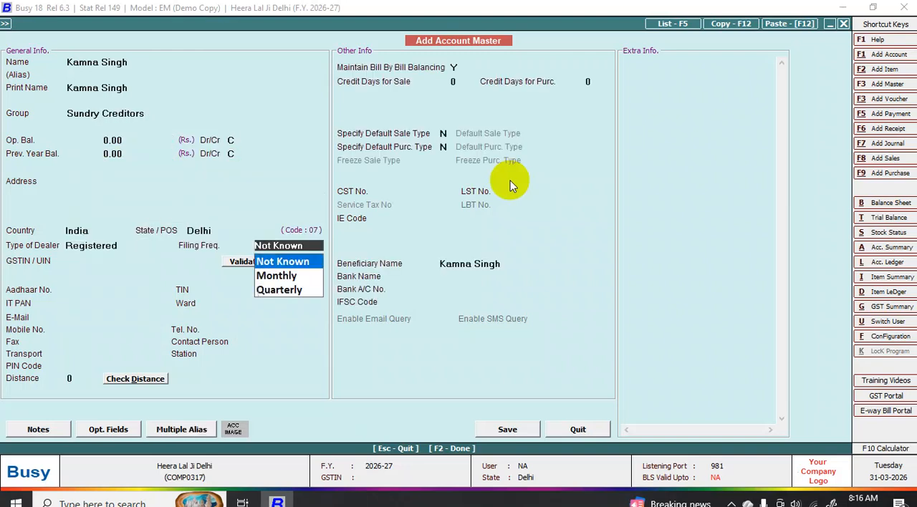
pyautogui.press('Return')
pyautogui.press('Return')
pyautogui.press('Return')
pyautogui.press('Return')
pyautogui.press('Return')
pyautogui.press('Return')
pyautogui.press('Return')
pyautogui.press('Return')
pyautogui.press('Return')
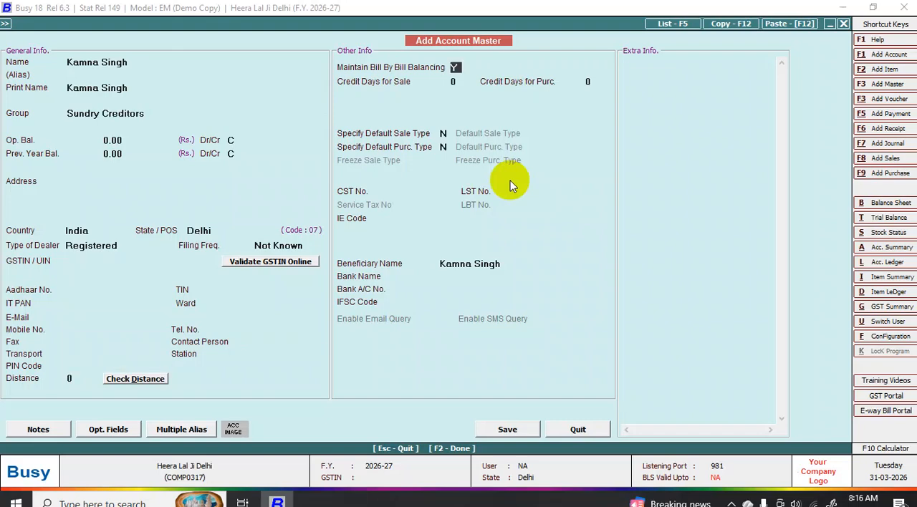
pyautogui.click(516, 429)
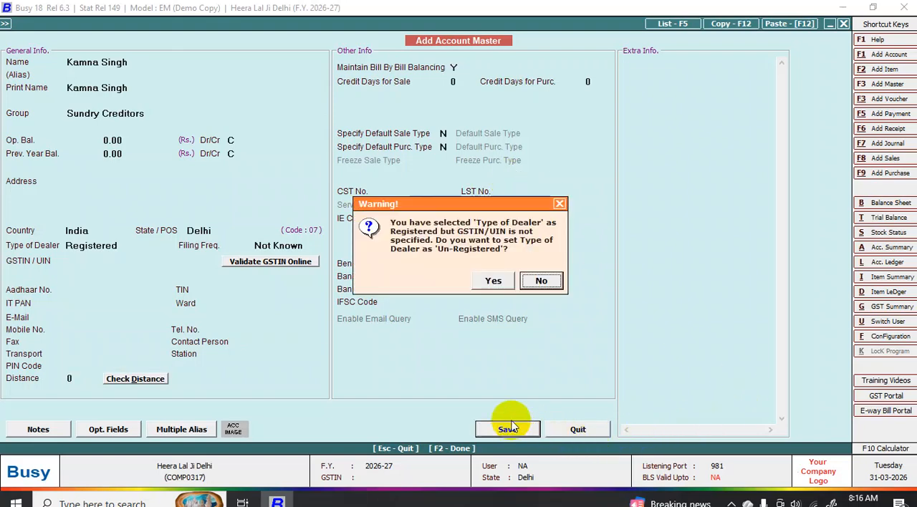
pyautogui.click(497, 281)
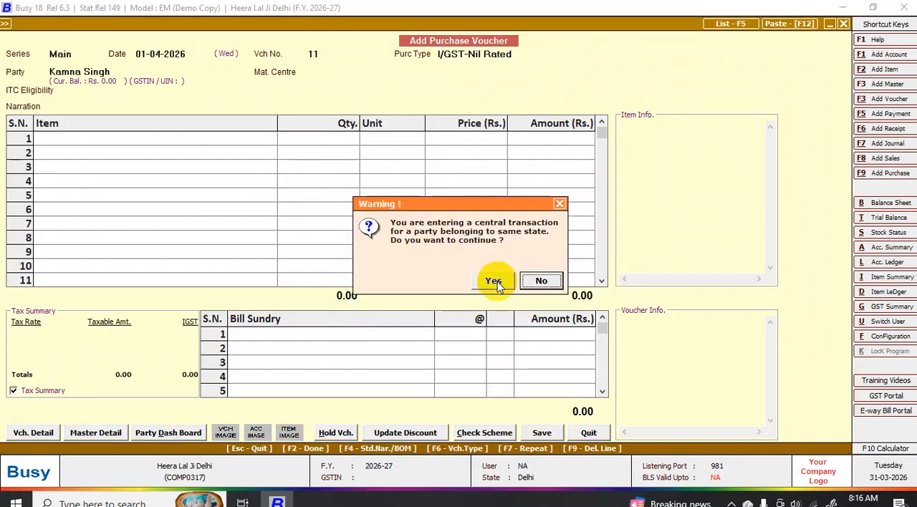
# Step: Accept the central transaction for the same-state party, and set material centre Azad Nagar and ITC eligibility Input Goods/Services with no narration
pyautogui.click(497, 282)
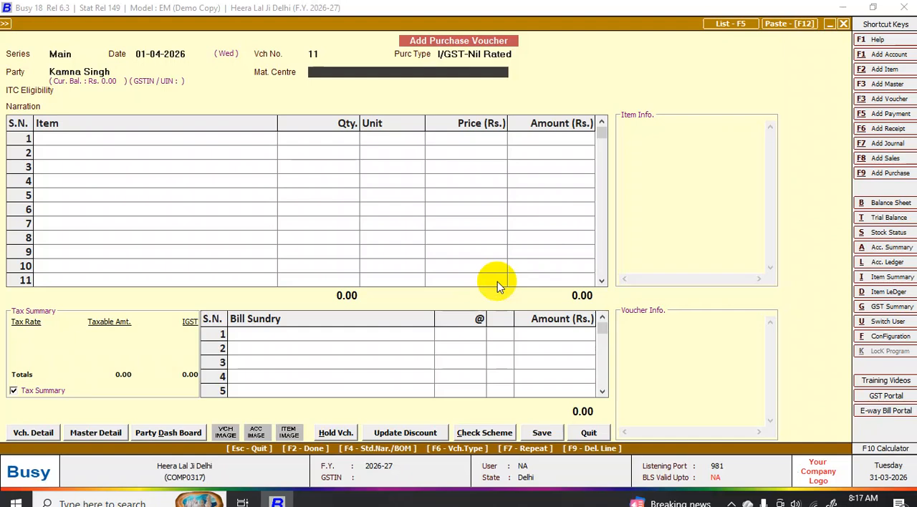
pyautogui.press('space')
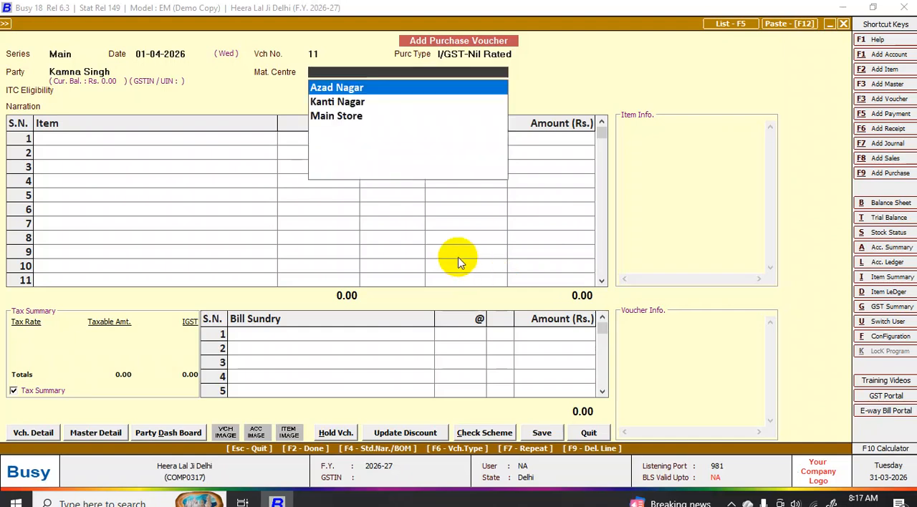
pyautogui.press('Down')
pyautogui.press('Up')
pyautogui.press('Return')
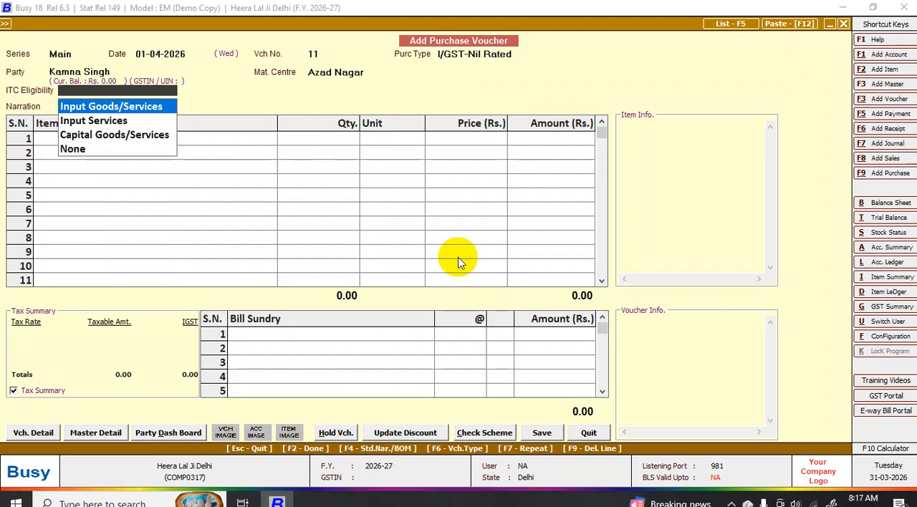
pyautogui.press('Return')
pyautogui.press('Return')
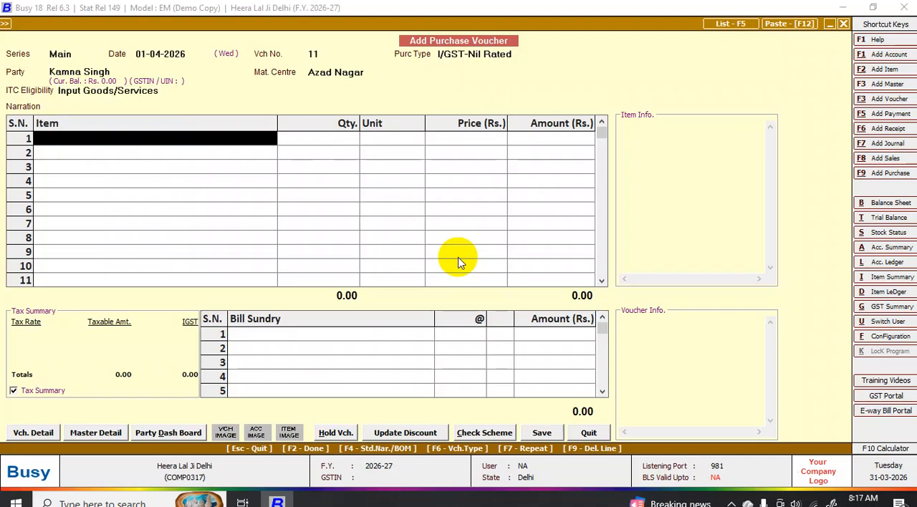
# Step: Create a new item master from the voucher's first line, named Cpu with no alias, in the Raw Materials group
pyautogui.hotkey('alt', 'F2')
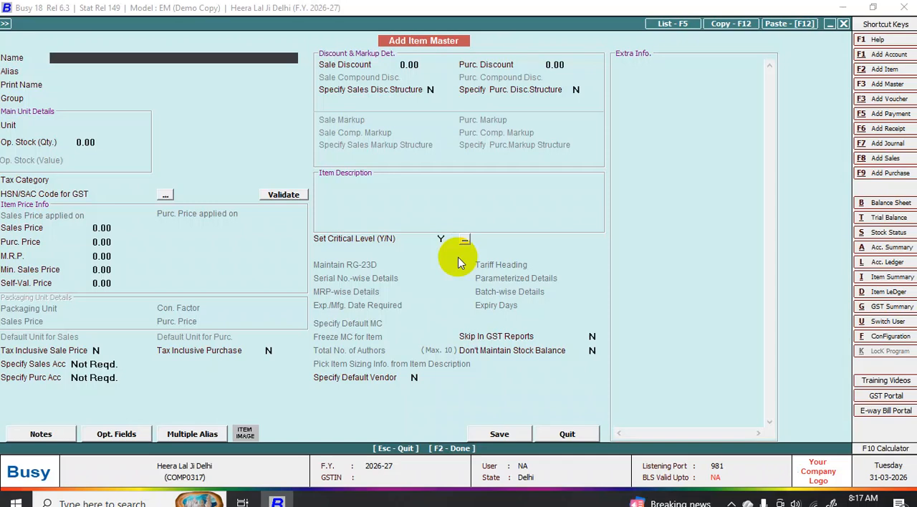
pyautogui.write('Cpu')
pyautogui.press('Return')
pyautogui.press('Return')
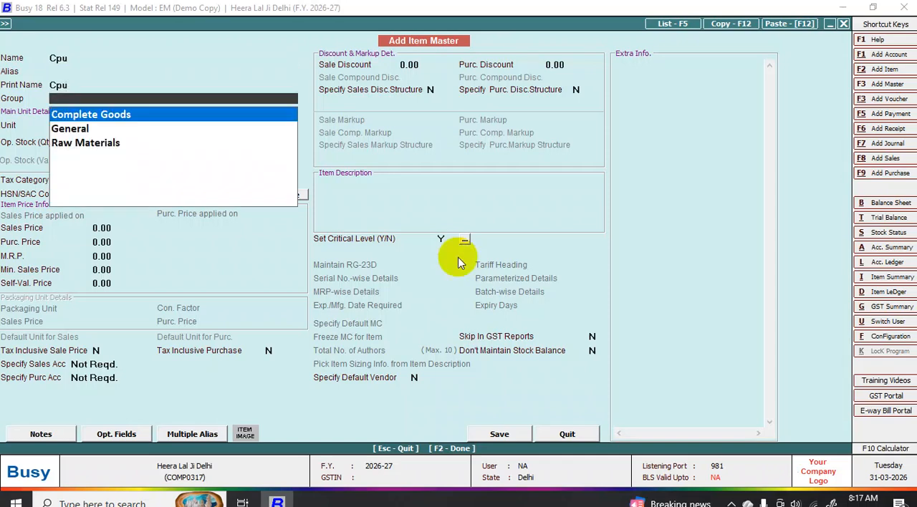
pyautogui.press('Down')
pyautogui.press('Down')
pyautogui.press('Return')
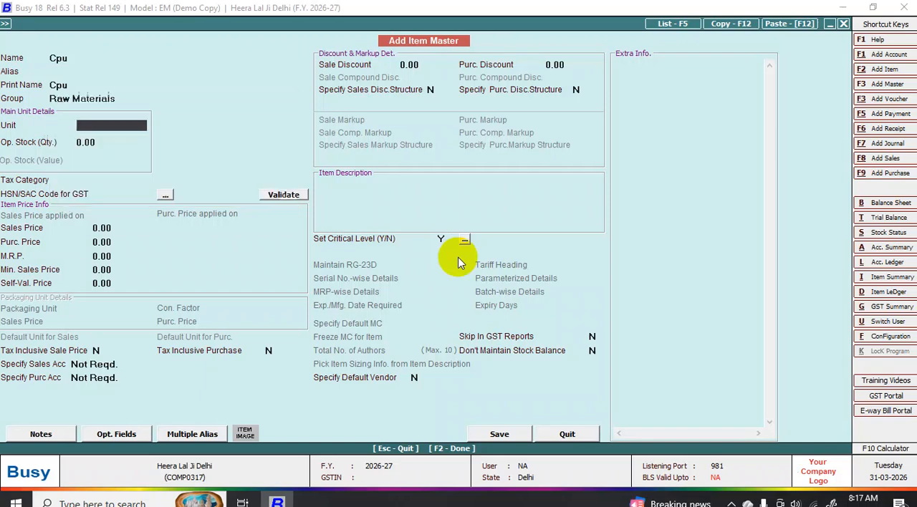
# Step: Set the Cpu item's unit to Unt, leave opening stock and tax category unspecified, and save it without an HSN/SAC code
pyautogui.write('u')
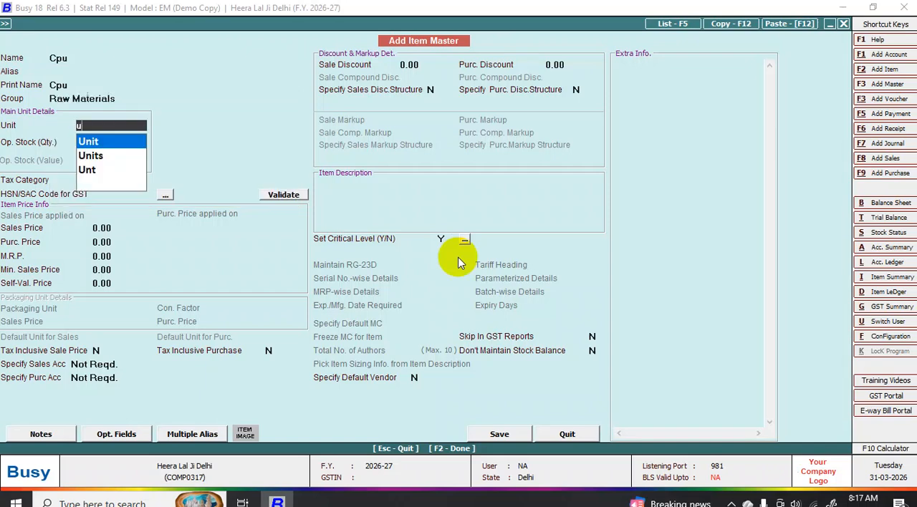
pyautogui.press('Down')
pyautogui.press('Down')
pyautogui.press('Return')
pyautogui.press('Return')
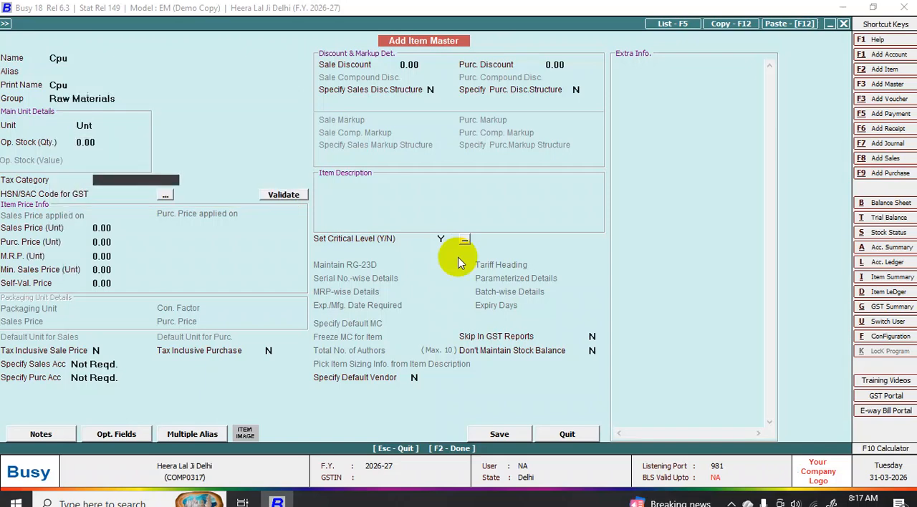
pyautogui.press('Return')
pyautogui.press('Left')
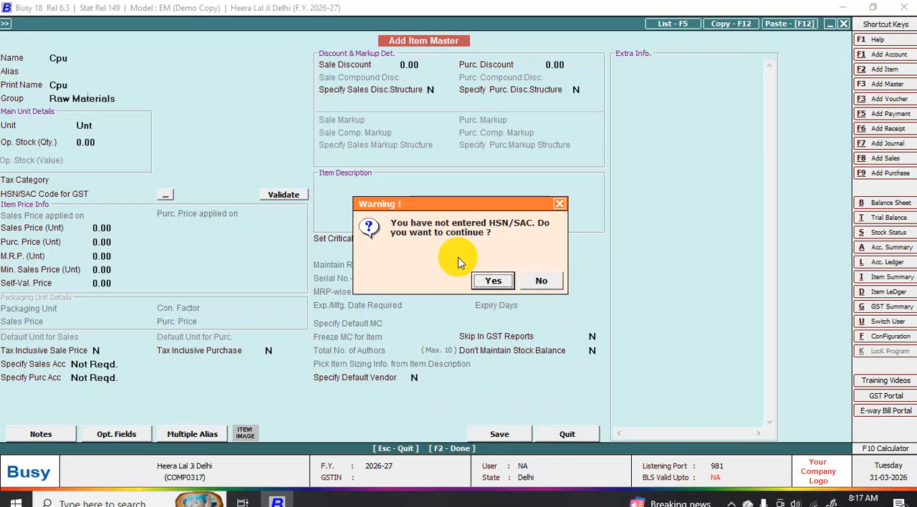
pyautogui.press('Return')
# Step: Enter a quantity of 10 Unt at a price of 4500 for the Cpu line
pyautogui.press('Return')
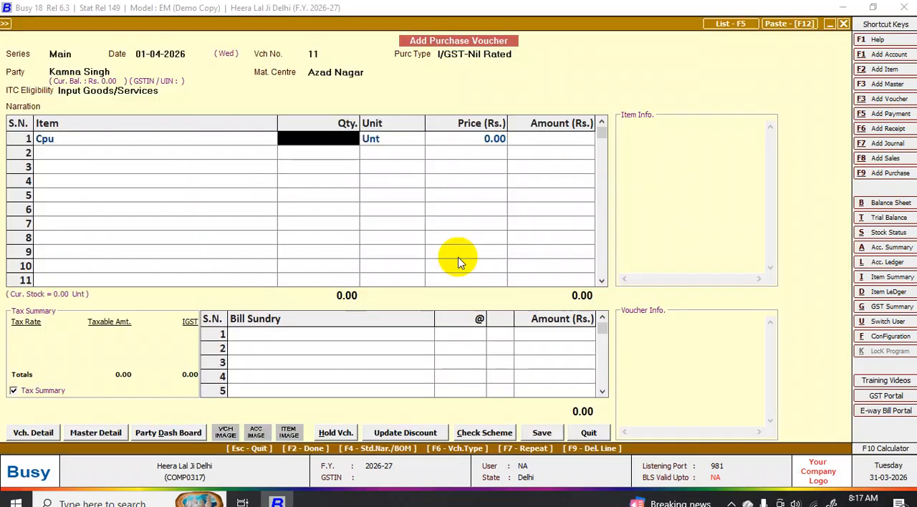
pyautogui.write('10')
pyautogui.press('Return')
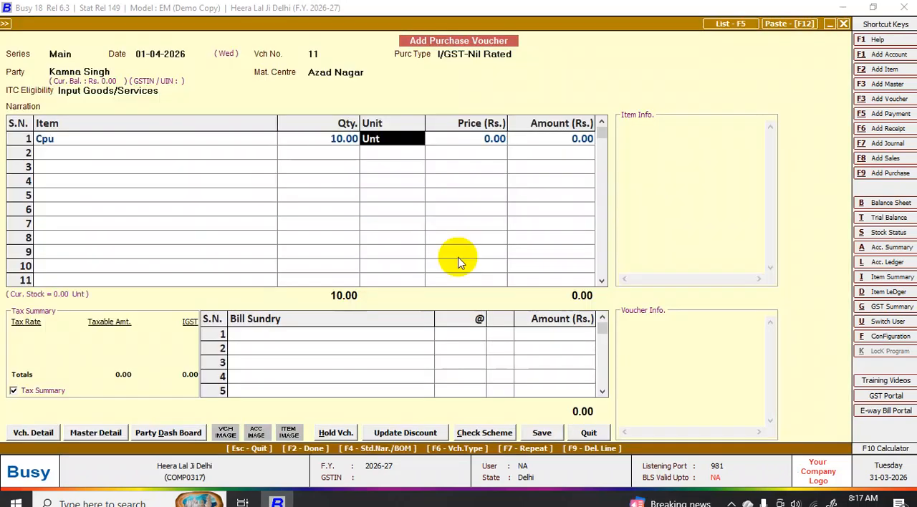
pyautogui.press('Return')
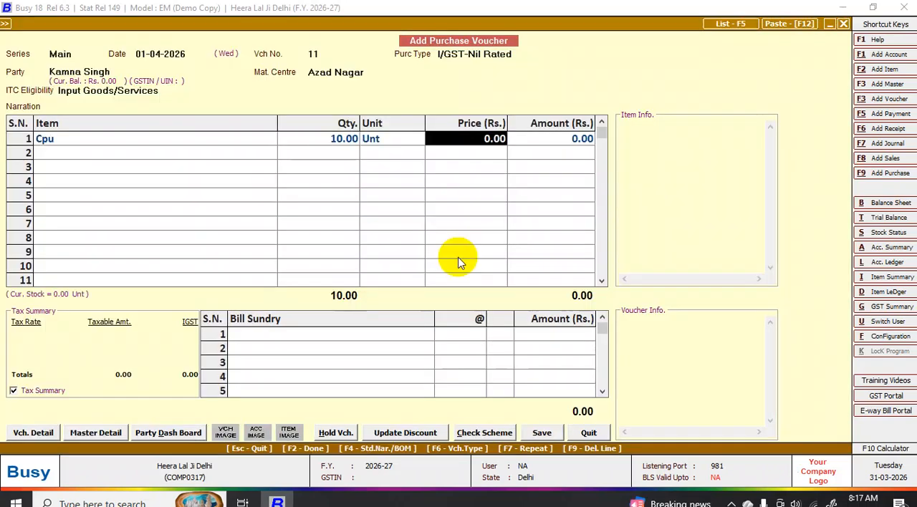
pyautogui.write('4500')
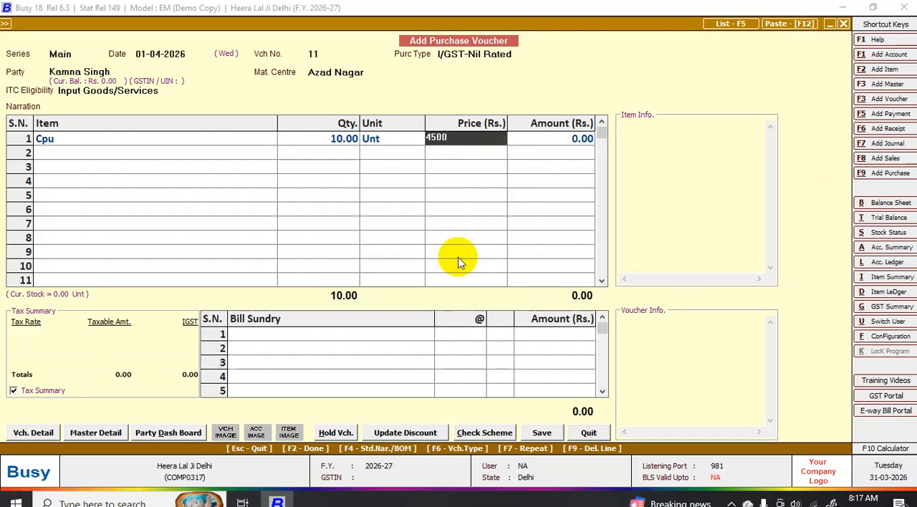
pyautogui.press('Return')
pyautogui.press('Return')
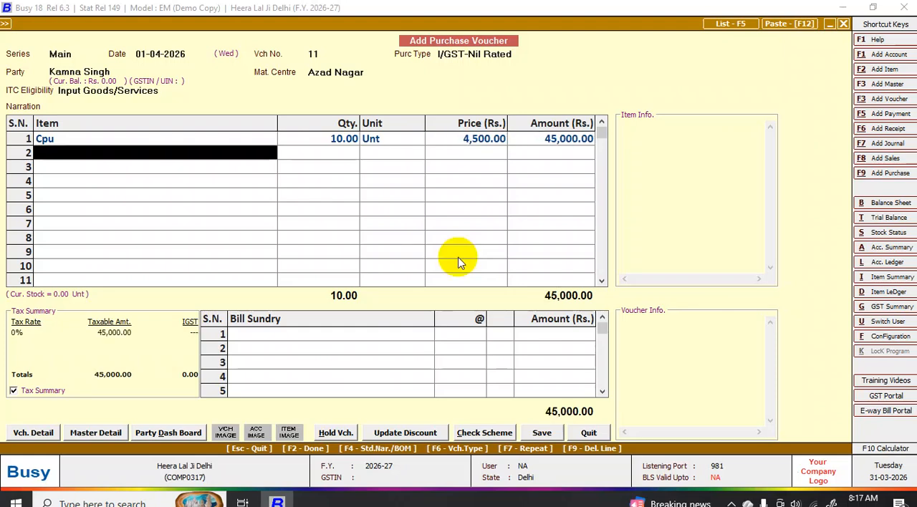
# Step: Create a new item master from the voucher's second line, named Mother Boardi5 with no alias, in the Raw Materials group
pyautogui.press('F3')
pyautogui.write('mother')
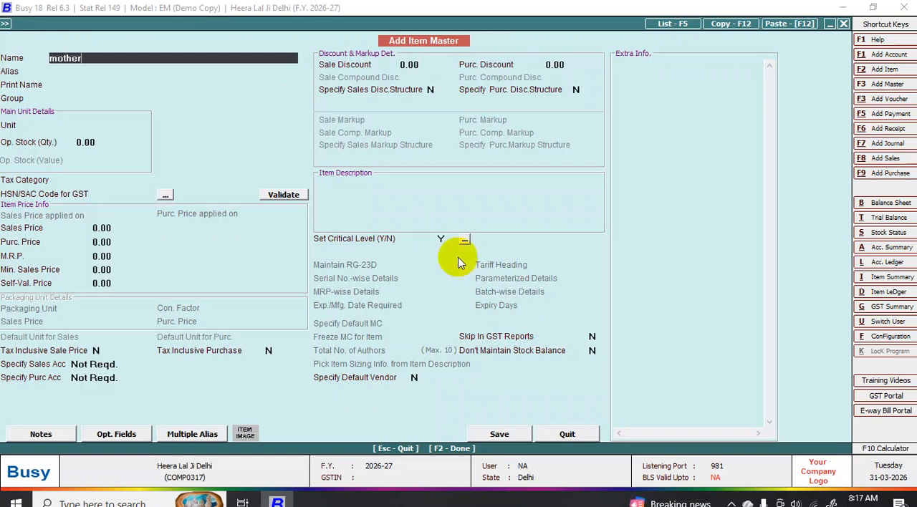
pyautogui.write(' boardi5')
pyautogui.press('Return')
pyautogui.press('Return')
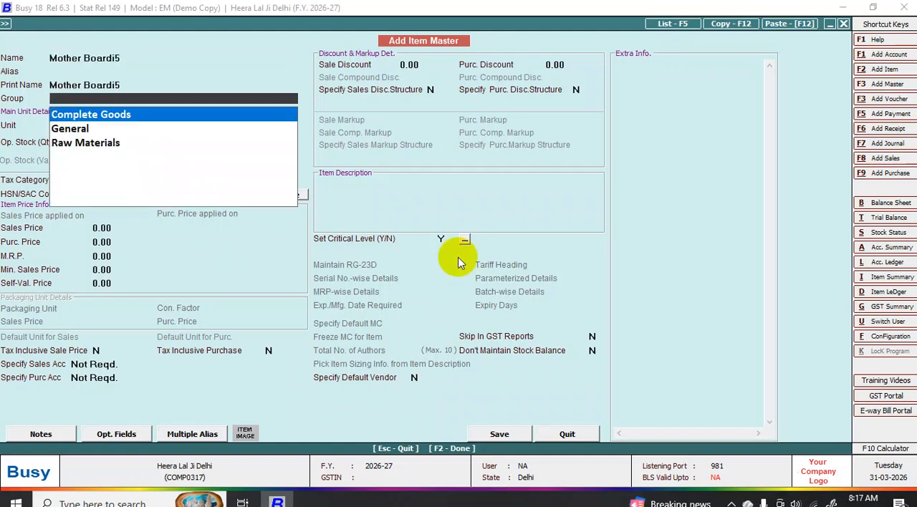
pyautogui.press('Down')
pyautogui.press('Down')
pyautogui.press('Return')
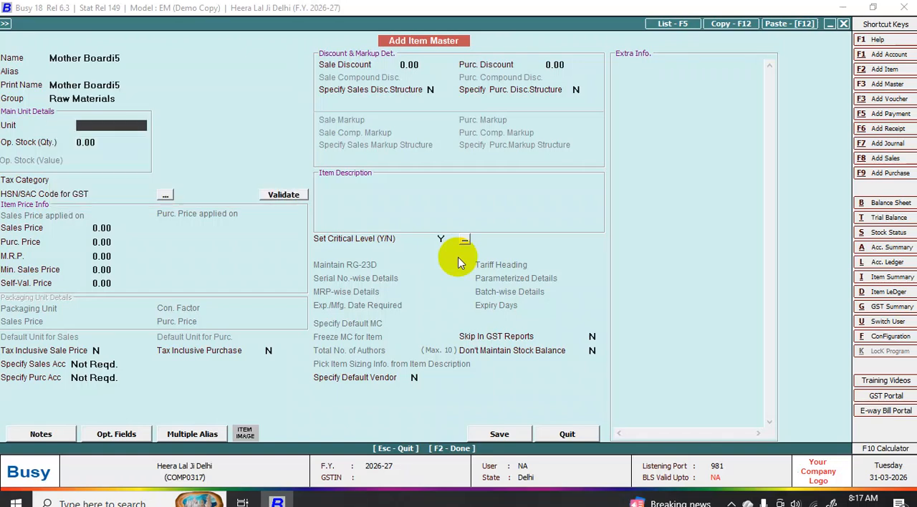
# Step: Set the Mother Boardi5 item's unit to Unt, keep opening stock and tax category at their defaults, and save it without an HSN/SAC code
pyautogui.write('u')
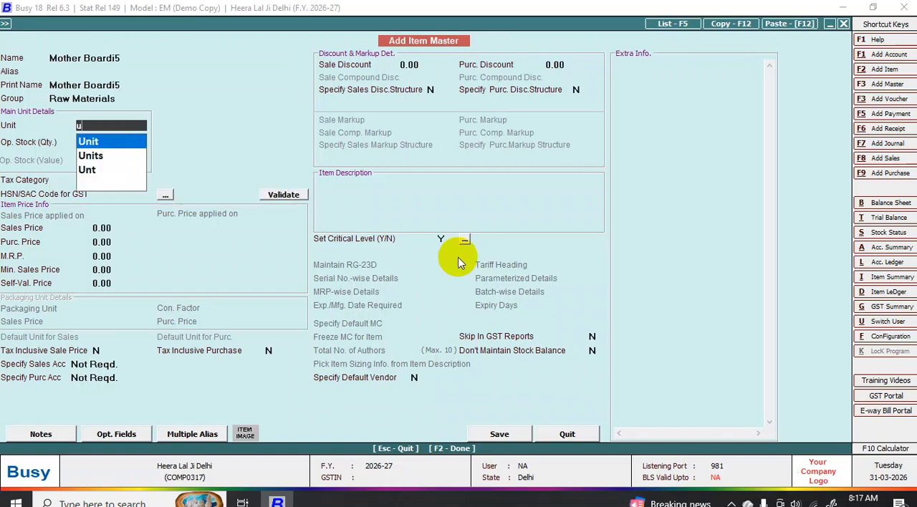
pyautogui.write('nt')
pyautogui.press('Return')
pyautogui.press('Return')
pyautogui.press('Return')
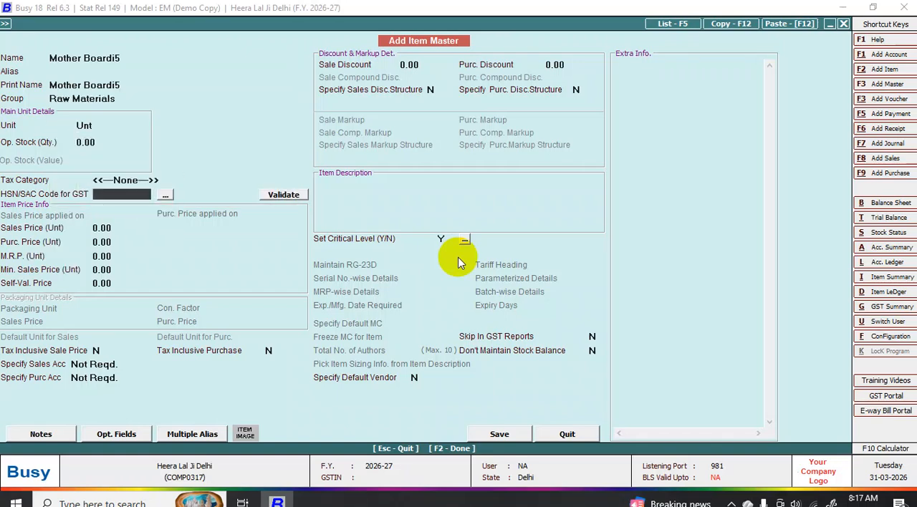
pyautogui.press('Return')
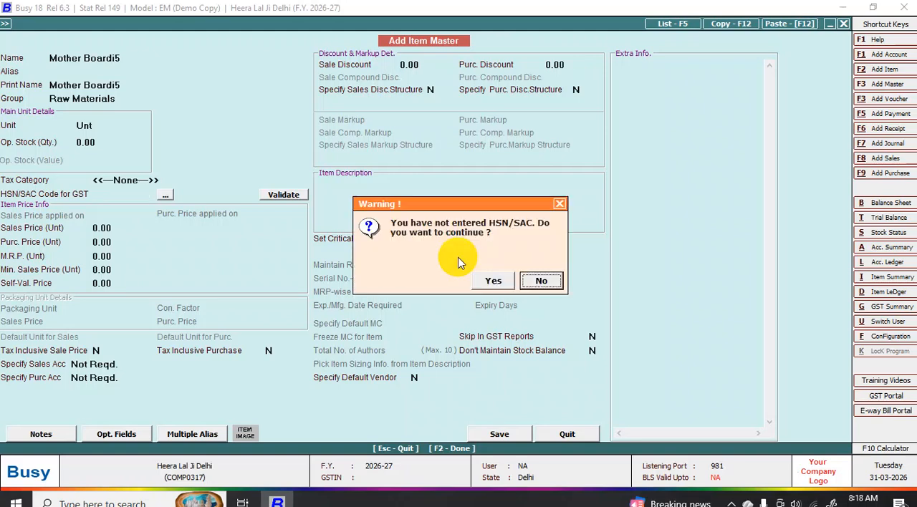
pyautogui.press('Left')
# Step: Enter a quantity of 10 Unt at a price of 4500 for the Mother Boardi5 line
pyautogui.press('Return')
pyautogui.press('Return')
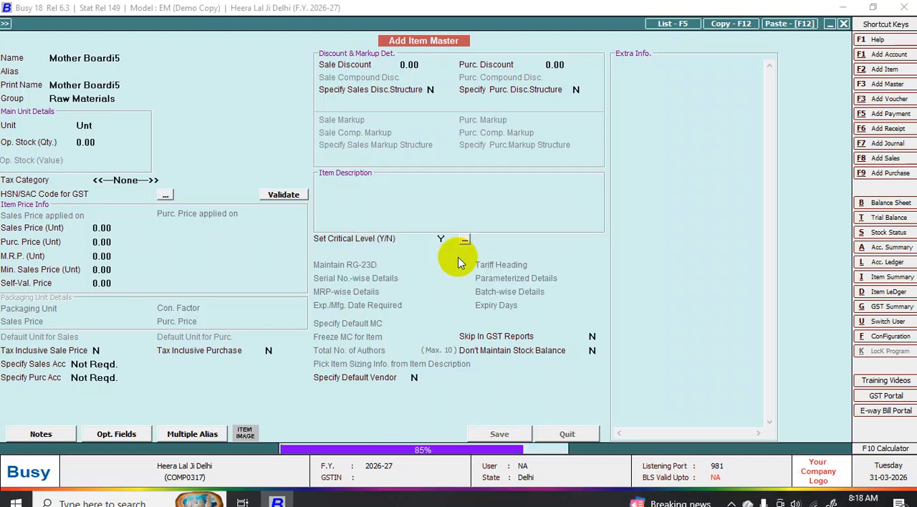
pyautogui.write('10')
pyautogui.press('Return')
pyautogui.press('Return')
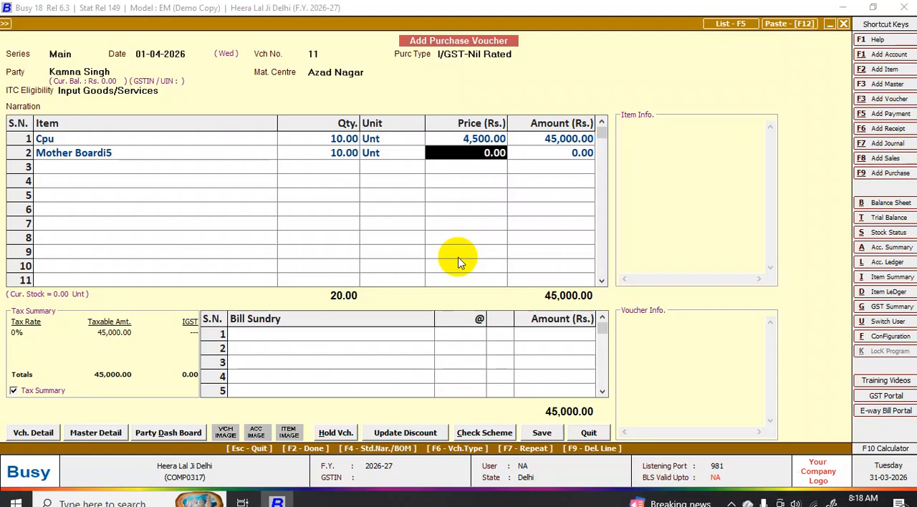
pyautogui.write('4500')
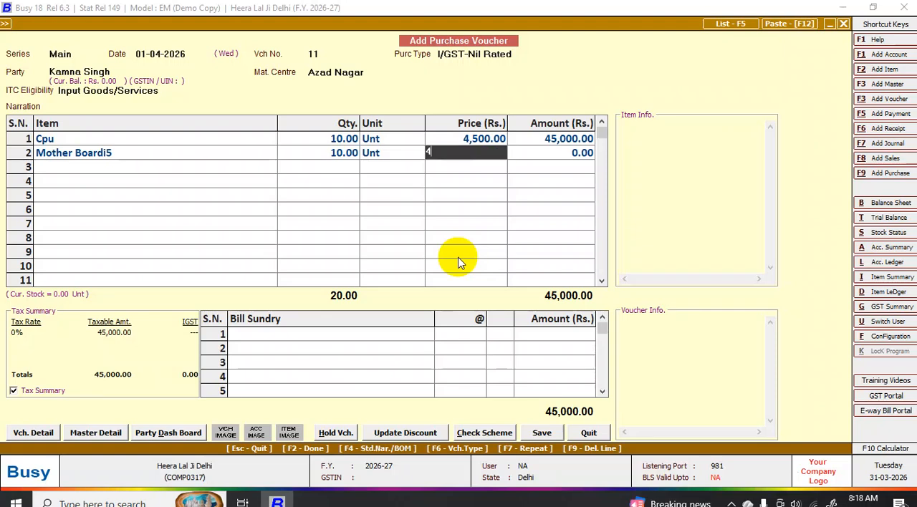
pyautogui.press('Return')
pyautogui.press('Return')
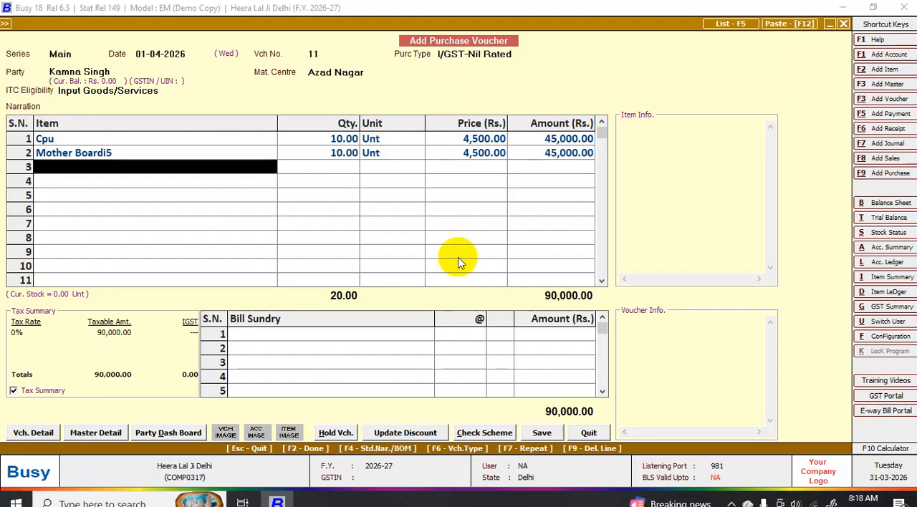
# Step: Create a new item master from the voucher's third line, named Cpu Fan with no alias, in the Raw Materials group
pyautogui.hotkey('alt', 'c')
pyautogui.write('c')
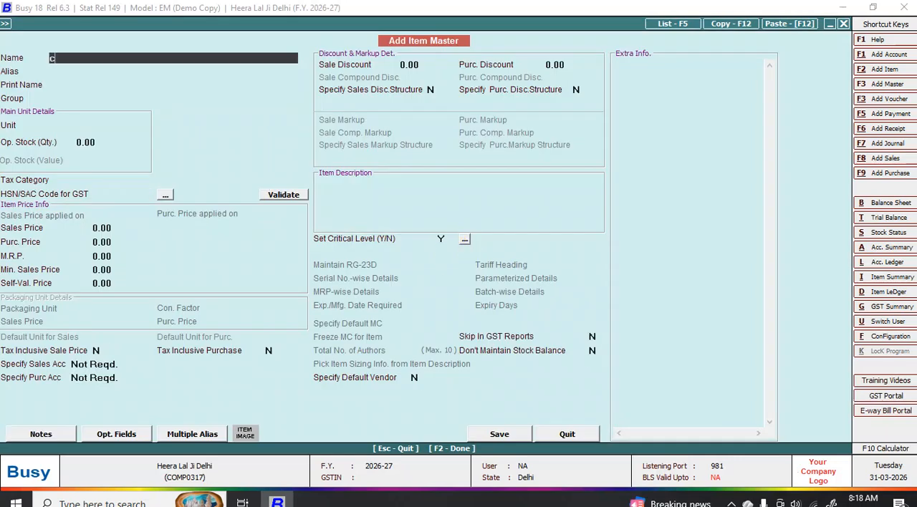
pyautogui.write('pu fan')
pyautogui.press('Return')
pyautogui.press('Return')
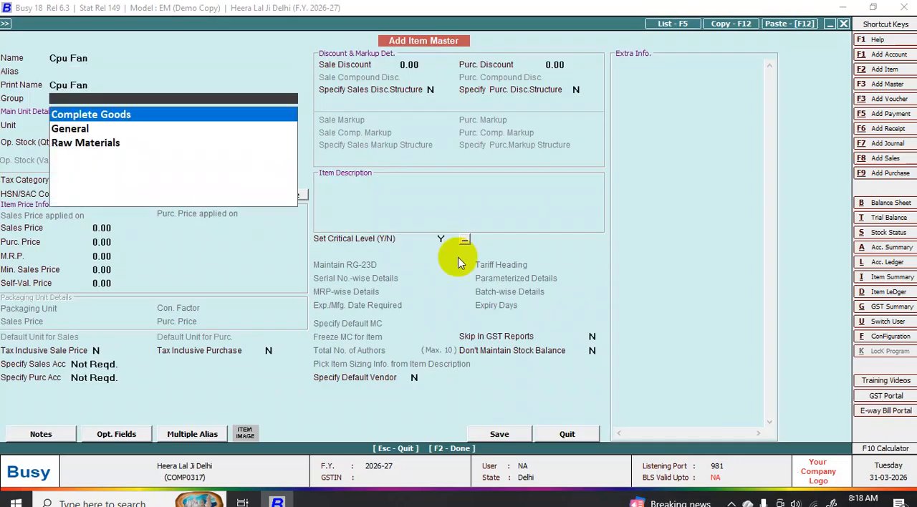
pyautogui.press('Down')
pyautogui.press('Down')
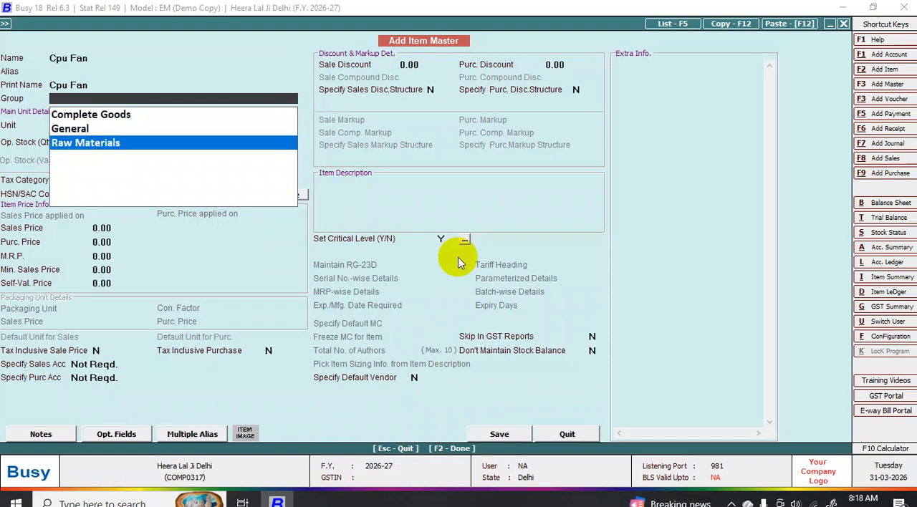
pyautogui.press('Return')
# Step: Set the Cpu Fan item's unit to Unt and save it without an HSN/SAC code
pyautogui.write('u')
pyautogui.press('Down')
pyautogui.press('Down')
pyautogui.press('Return')
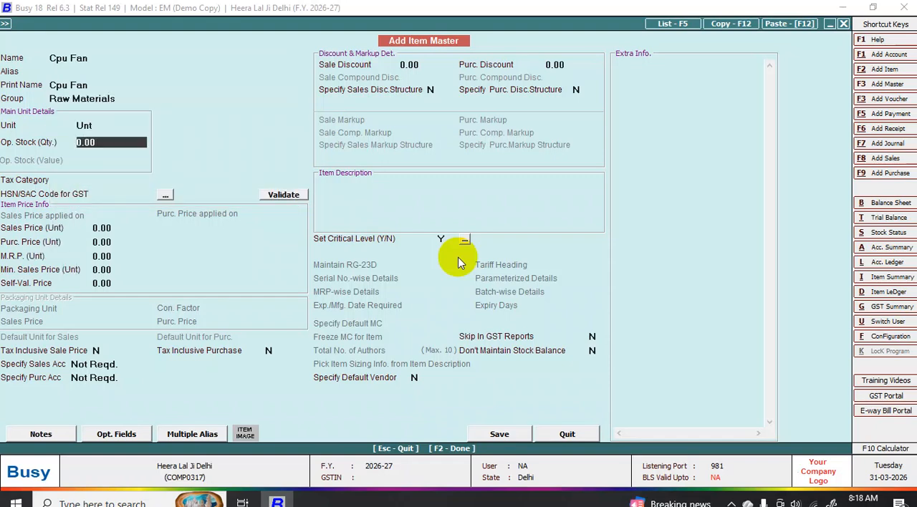
pyautogui.press('F2')
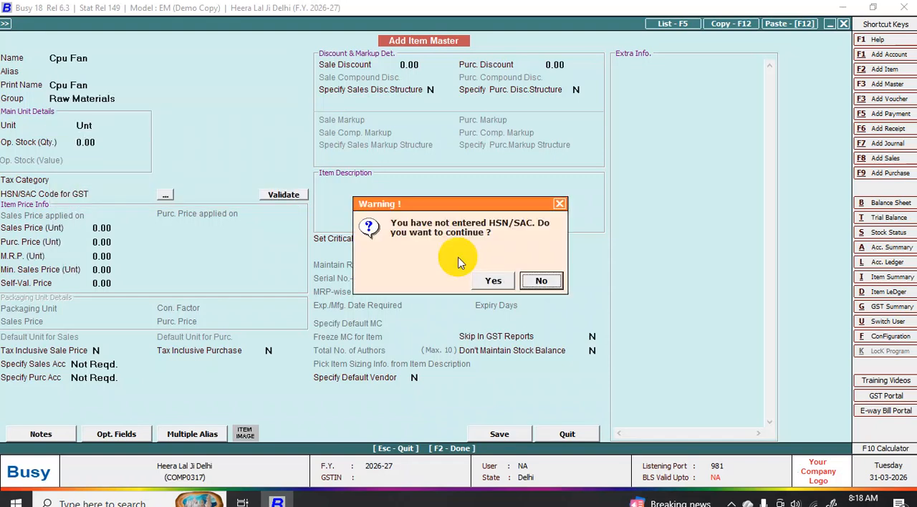
pyautogui.press('Left')
pyautogui.press('Return')
# Step: Enter a quantity of 10 Unt at a price of 200 for the Cpu Fan line
pyautogui.press('Return')
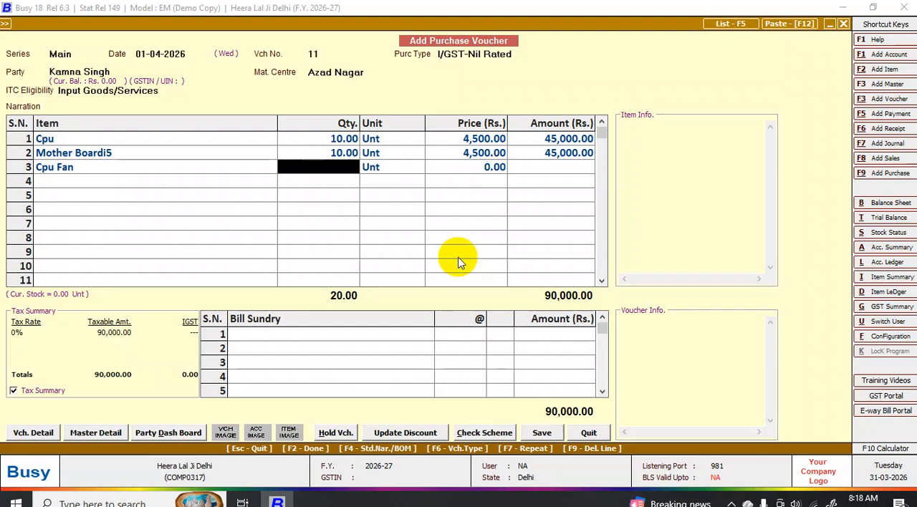
pyautogui.write('10')
pyautogui.press('Return')
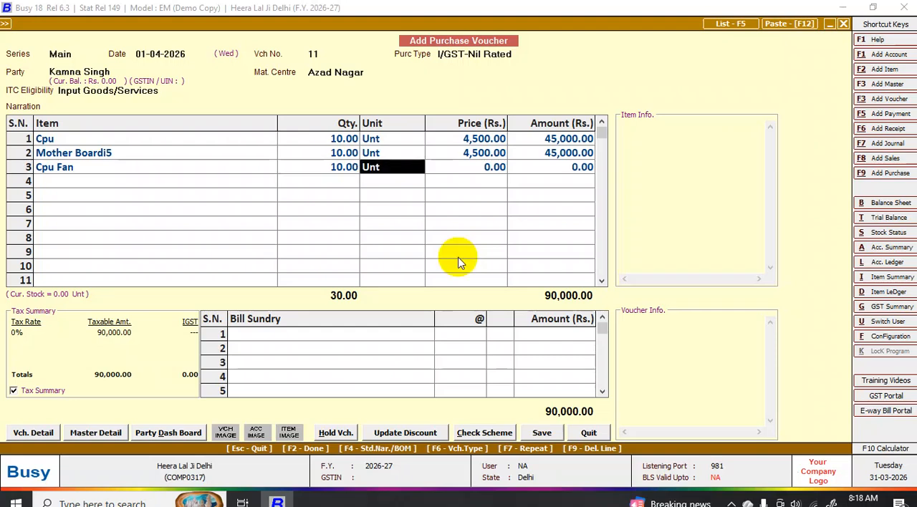
pyautogui.press('Return')
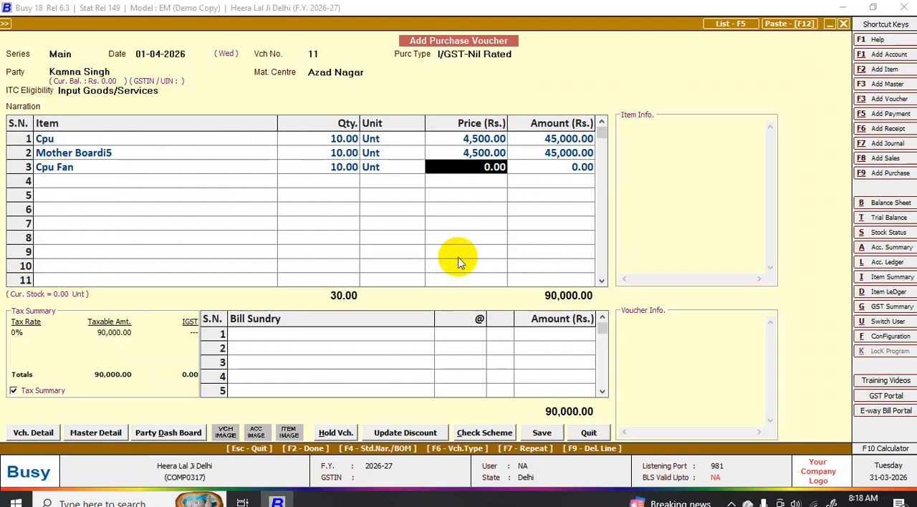
pyautogui.write('200')
pyautogui.press('Return')
pyautogui.press('Return')
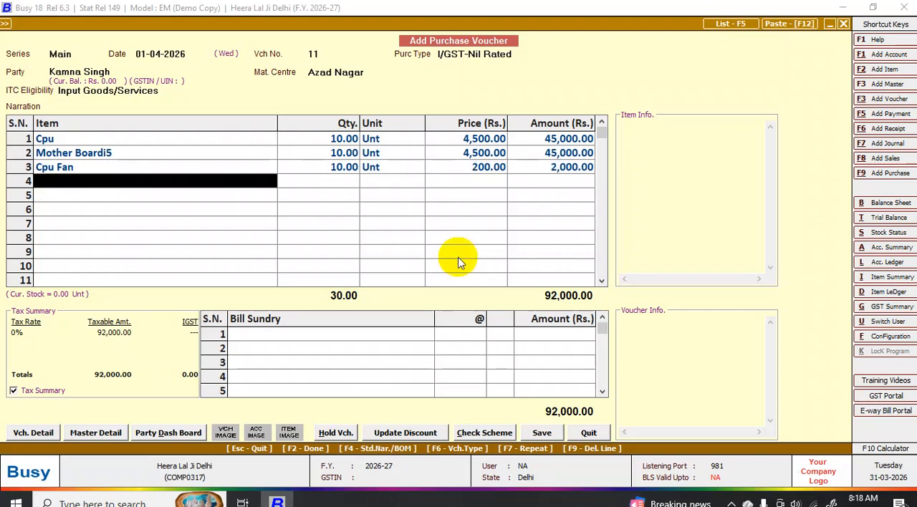
# Step: Create a new item master from the voucher's fourth line, named Ram with no alias, in the Raw Materials group
pyautogui.hotkey('alt', 'f2')
pyautogui.write('Ram')
pyautogui.press('Return')
pyautogui.press('Return')
pyautogui.press('Return')
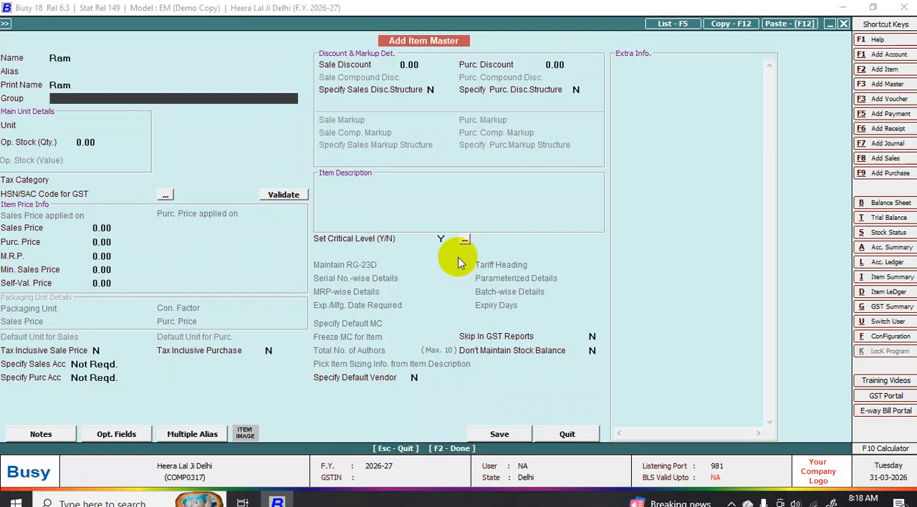
pyautogui.press('Return')
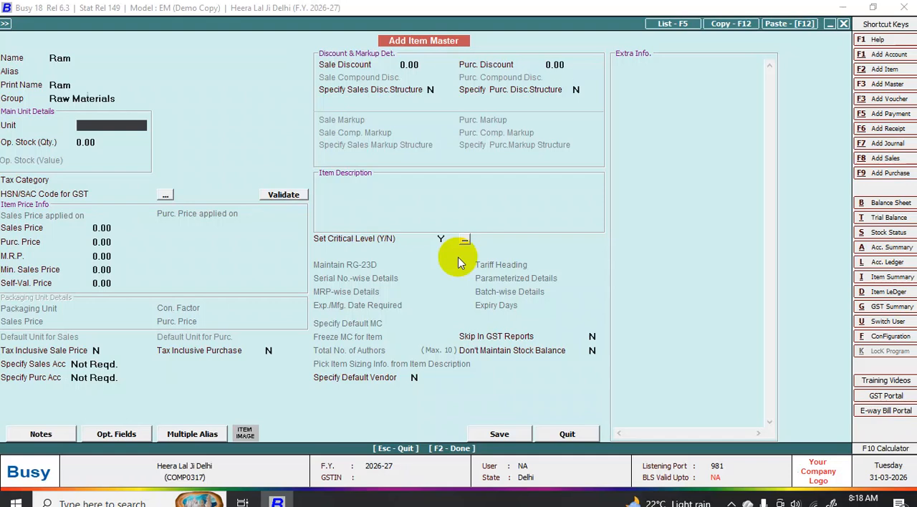
# Step: Set the Ram item's unit to Unt and save it without an HSN/SAC code
pyautogui.press('Return')
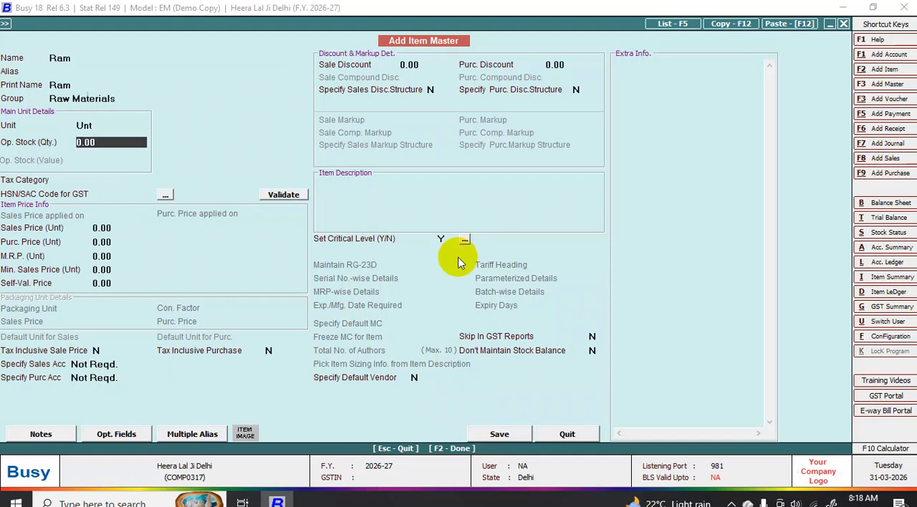
pyautogui.press('F2')
pyautogui.press('Left')
pyautogui.press('Return')
# Step: Enter a quantity of 10 Unt at a price of 1500 for the Ram line
pyautogui.press('Return')
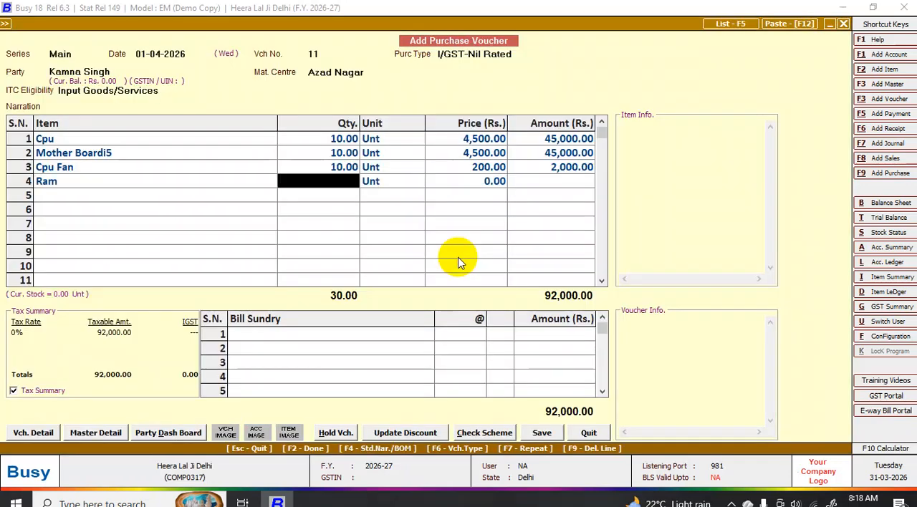
pyautogui.write('10')
pyautogui.press('Return')
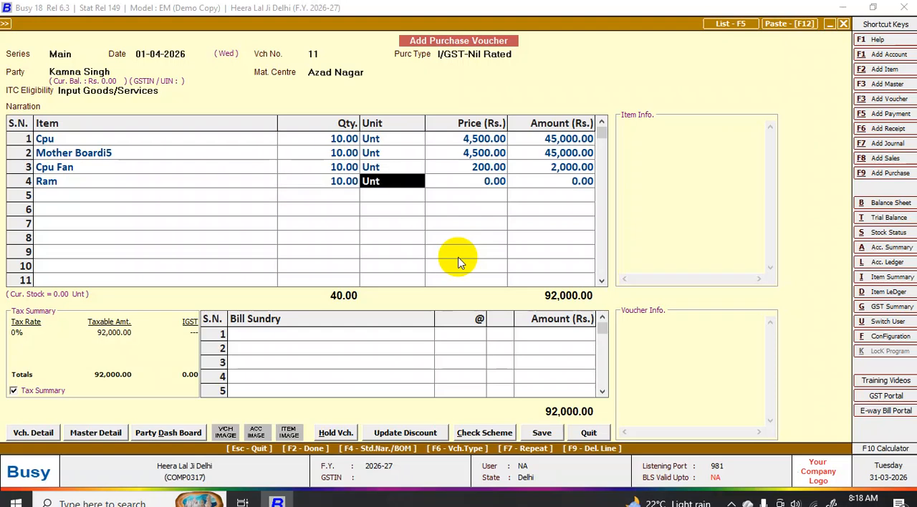
pyautogui.press('Return')
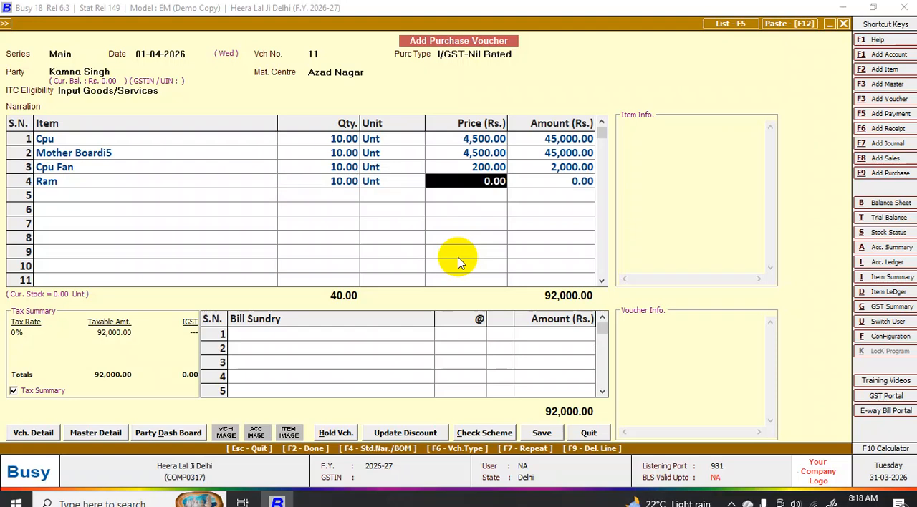
pyautogui.write('1500')
pyautogui.press('Return')
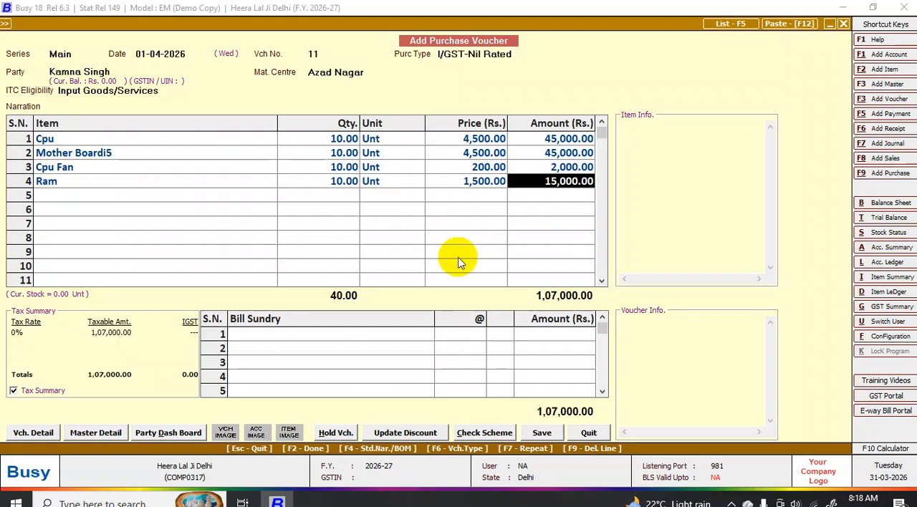
pyautogui.press('Return')
pyautogui.press('Return')
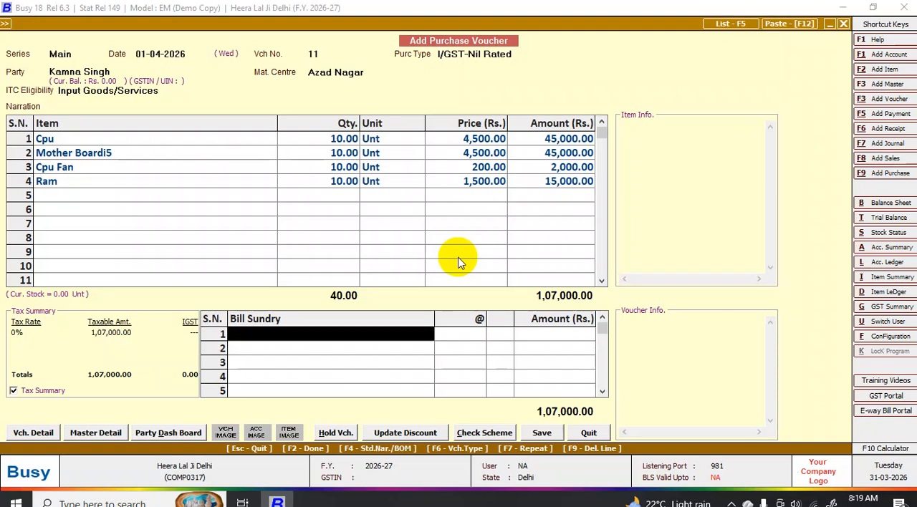
# Step: Create a new item master from the voucher's fifth line, named Ssd with no alias, in the Raw Materials group
pyautogui.click(130, 200)
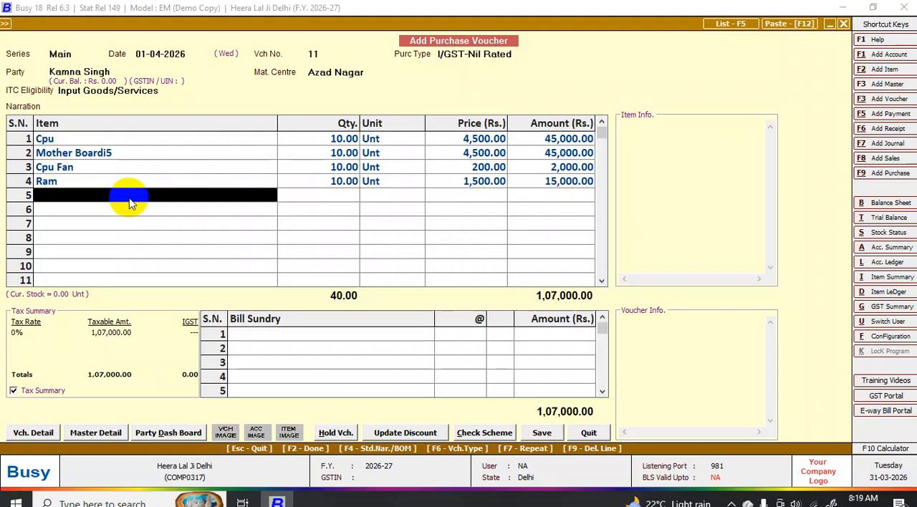
pyautogui.press('F3')
pyautogui.write('ssd')
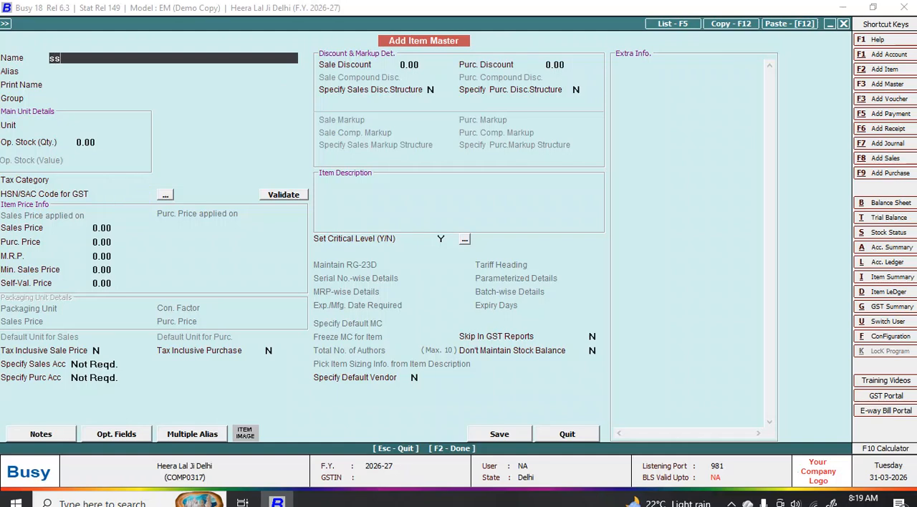
pyautogui.press('Return')
pyautogui.press('Return')
pyautogui.press('Return')
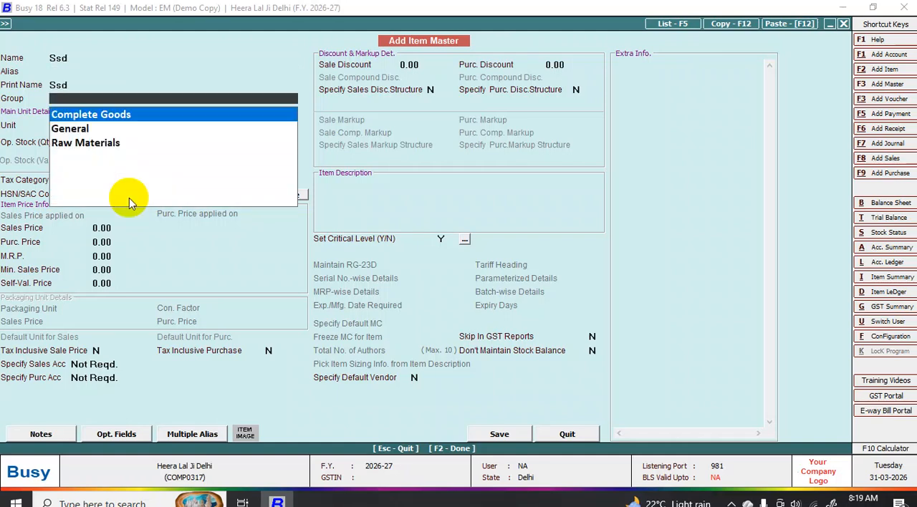
pyautogui.press('Down')
pyautogui.press('Down')
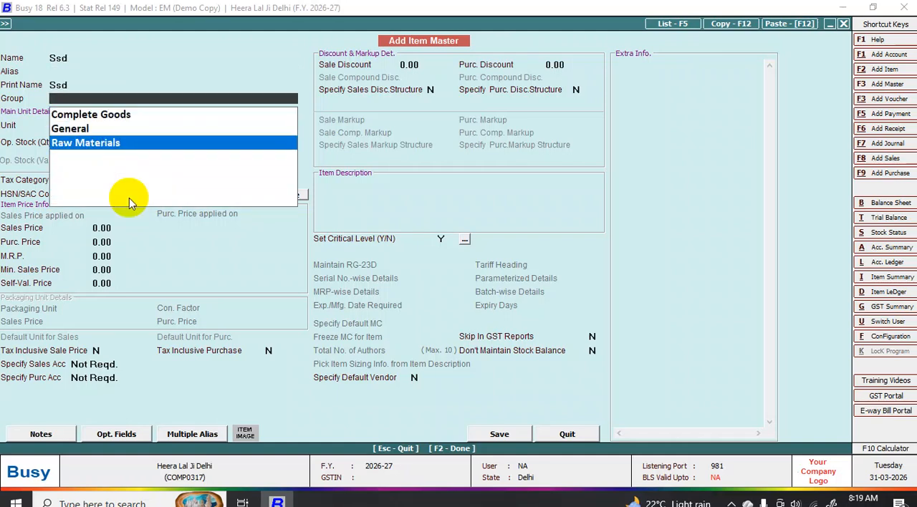
pyautogui.press('Return')
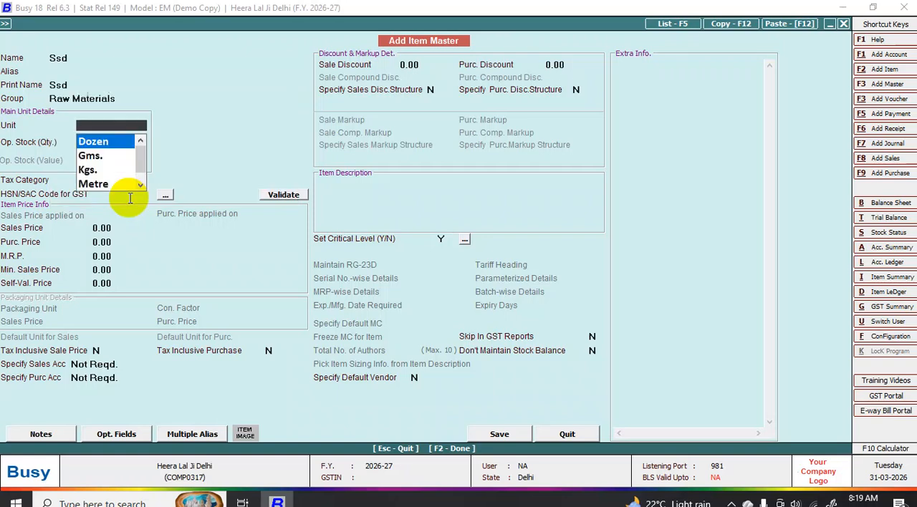
# Step: Set the Ssd item's unit to Unt and save it without an HSN/SAC code
pyautogui.press('Down')
pyautogui.press('Down')
pyautogui.press('Down')
pyautogui.press('Down')
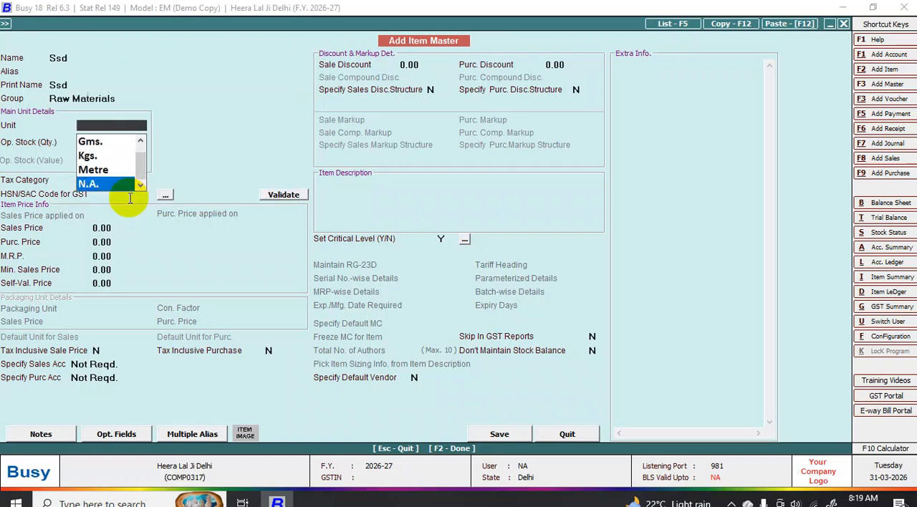
pyautogui.press('Up')
pyautogui.write('u')
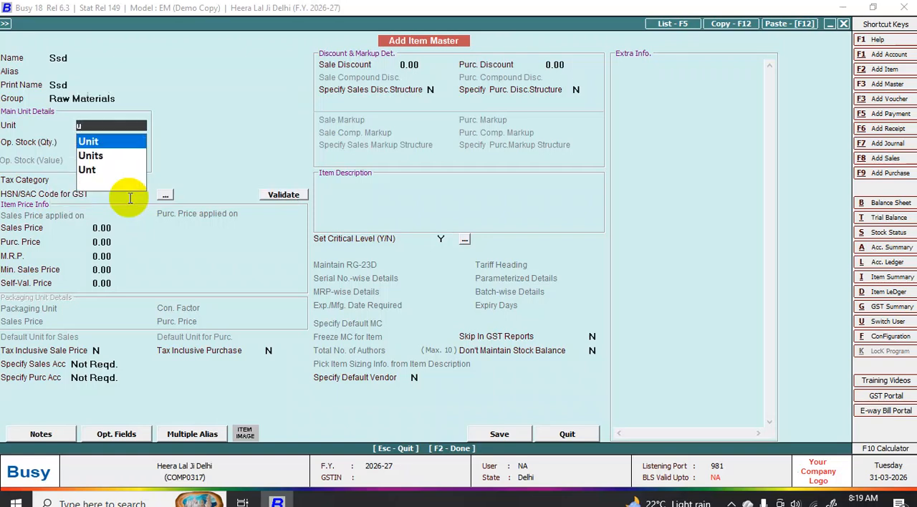
pyautogui.press('Return')
pyautogui.press('Return')
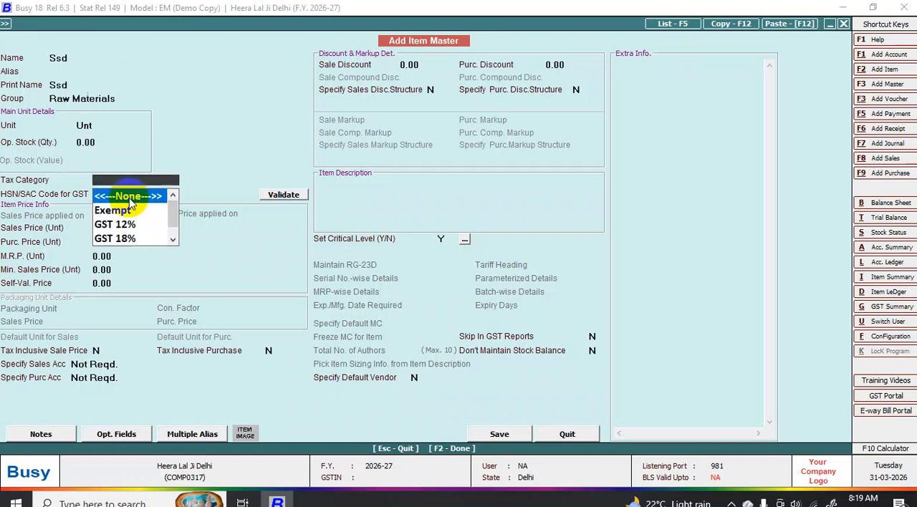
pyautogui.press('F2')
pyautogui.press('Left')
pyautogui.press('Return')
pyautogui.press('Return')
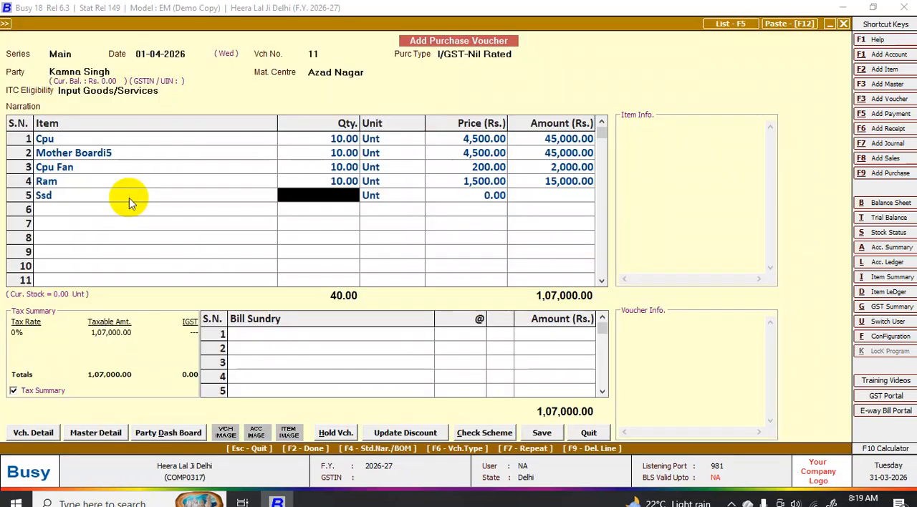
# Step: Enter a quantity of 10 Unt at a price of 2500 for the Ssd line
pyautogui.write('2500')
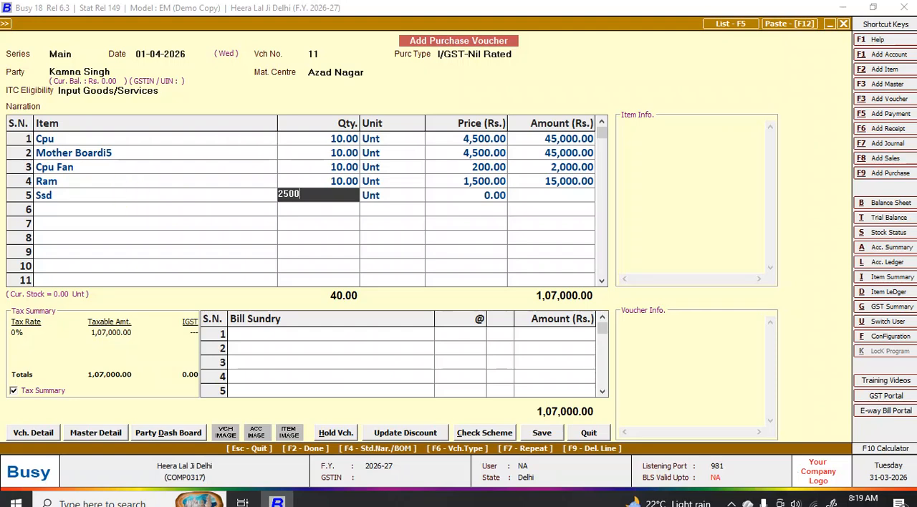
pyautogui.press('BackSpace')
pyautogui.press('BackSpace')
pyautogui.press('BackSpace')
pyautogui.press('BackSpace')
pyautogui.write('10')
pyautogui.press('Return')
pyautogui.press('Return')
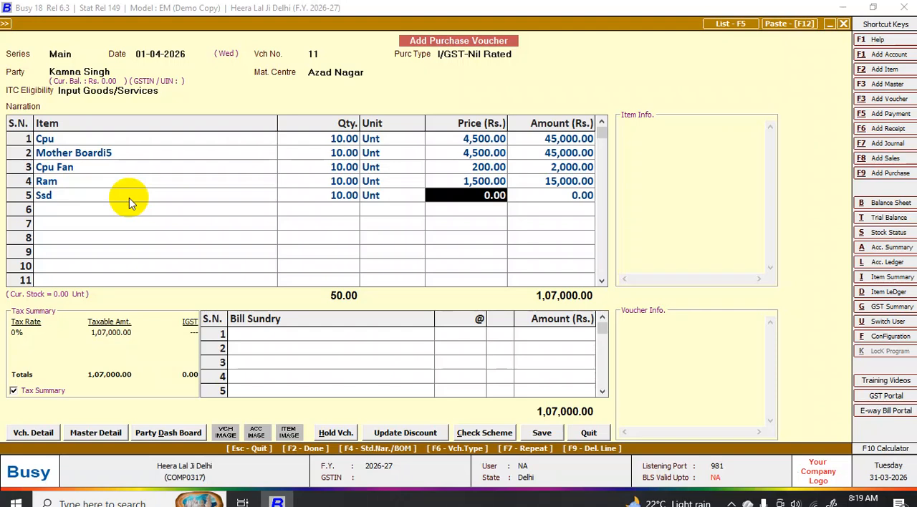
pyautogui.write('2500')
pyautogui.press('Return')
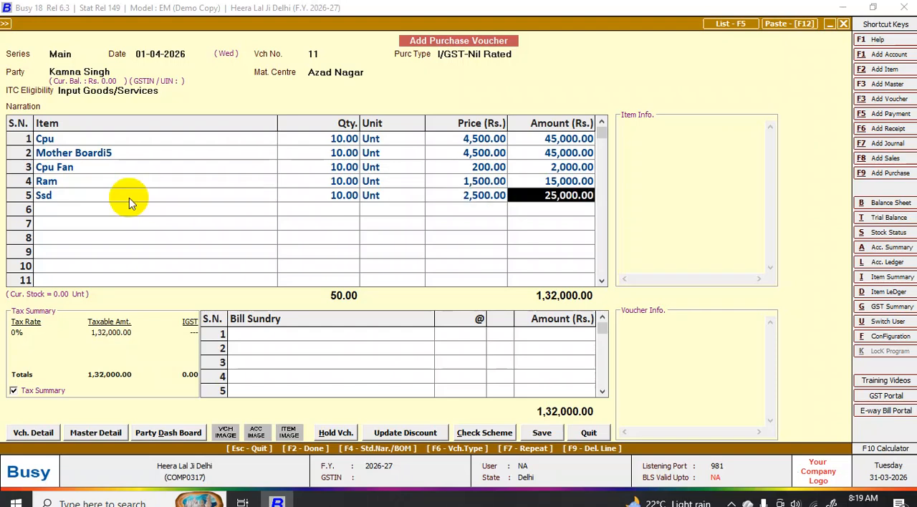
pyautogui.press('Return')
pyautogui.press('Return')
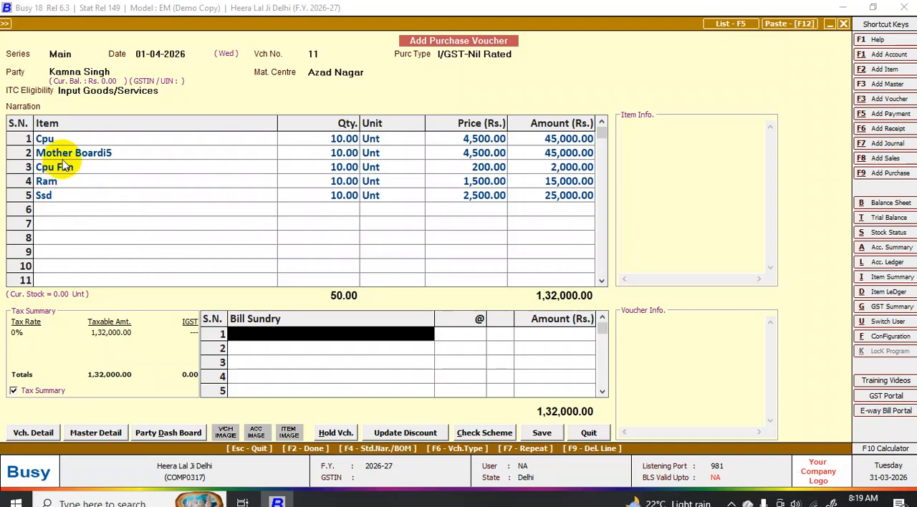
# Step: Create a new item master from the voucher's sixth line, named Smps with no alias, in the Raw Materials group
pyautogui.click(62, 209)
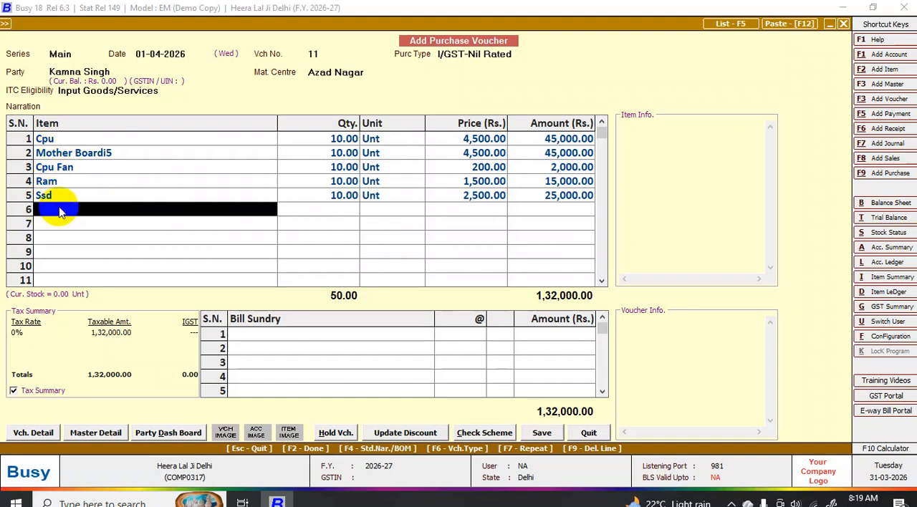
pyautogui.press('F3')
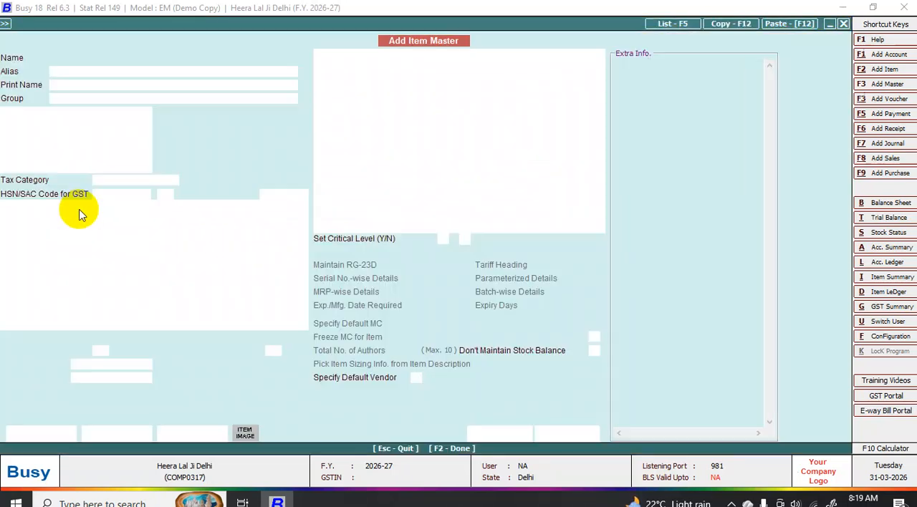
pyautogui.write('Smps')
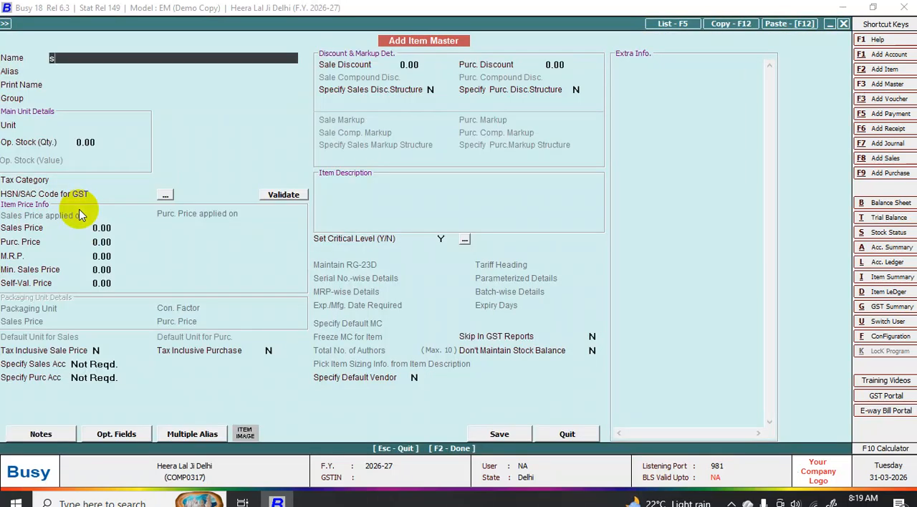
pyautogui.press('Return')
pyautogui.press('Return')
pyautogui.press('Return')
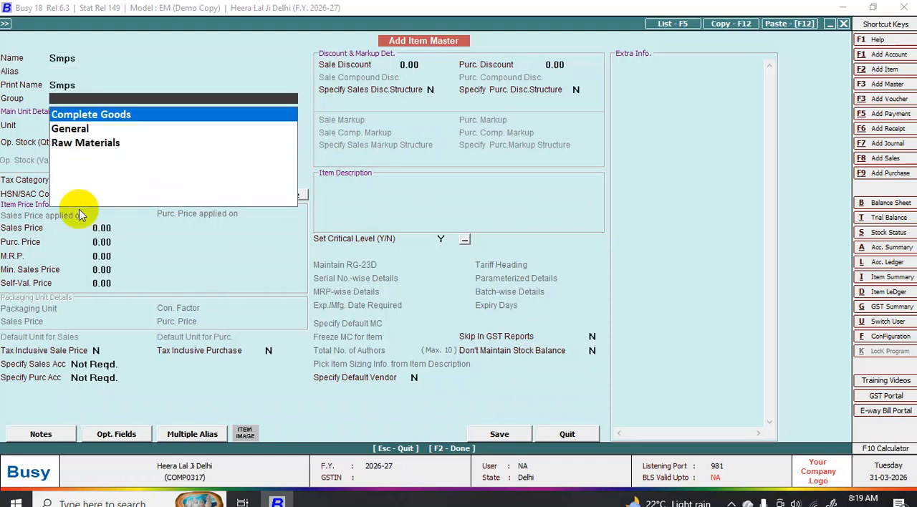
pyautogui.write('r')
pyautogui.press('Return')
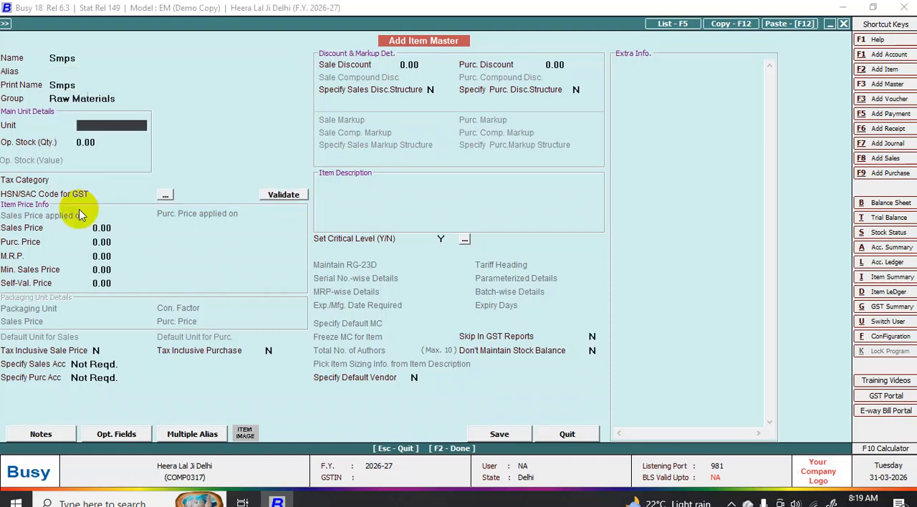
# Step: Set the Smps item's unit to Unt and save it with no tax category and no HSN/SAC code
pyautogui.write('u')
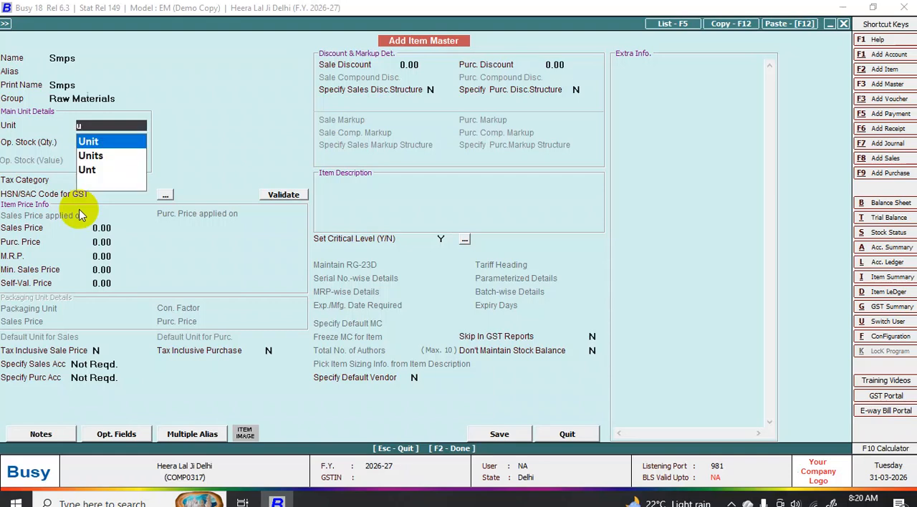
pyautogui.press('Down')
pyautogui.press('Down')
pyautogui.press('Return')
pyautogui.press('Return')
pyautogui.press('Return')
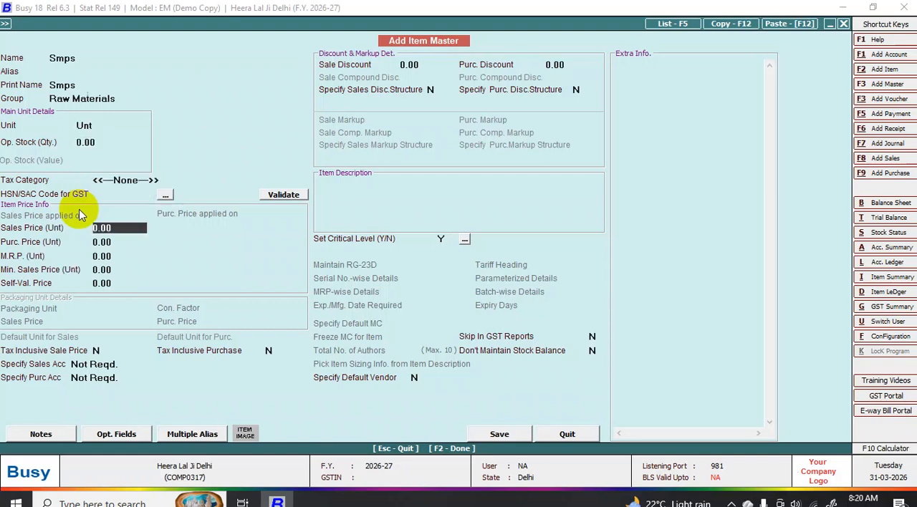
pyautogui.press('F2')
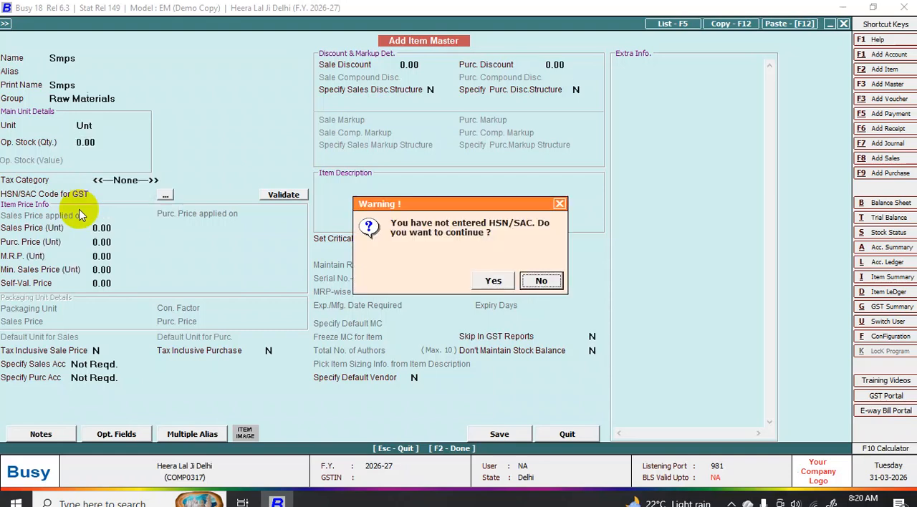
pyautogui.press('Left')
pyautogui.press('Return')
# Step: Enter a quantity of 10 Unt at a price of 500 for the Smps line
pyautogui.press('Return')
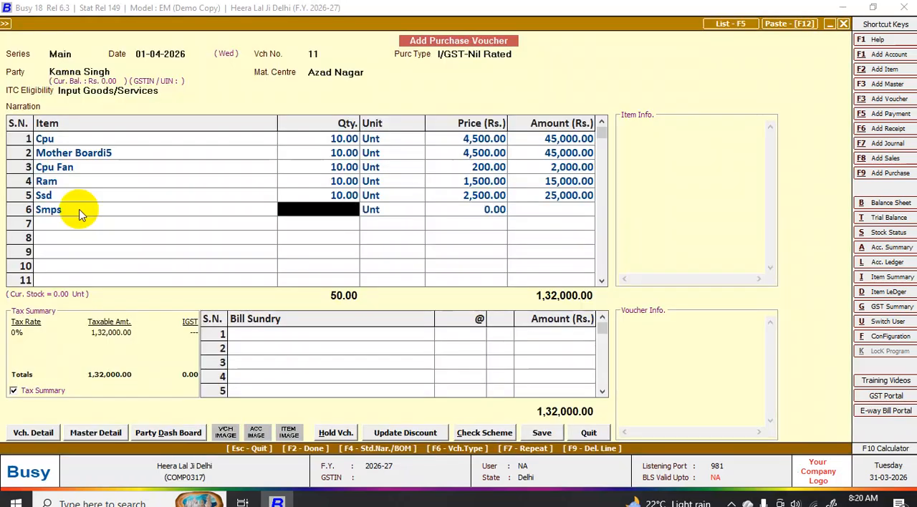
pyautogui.write('10')
pyautogui.press('Return')
pyautogui.press('Return')
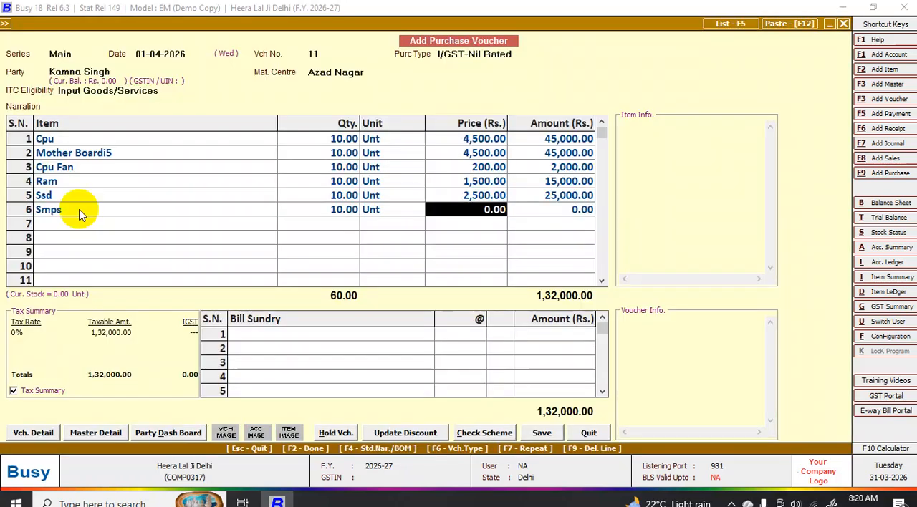
pyautogui.write('500')
pyautogui.press('Return')
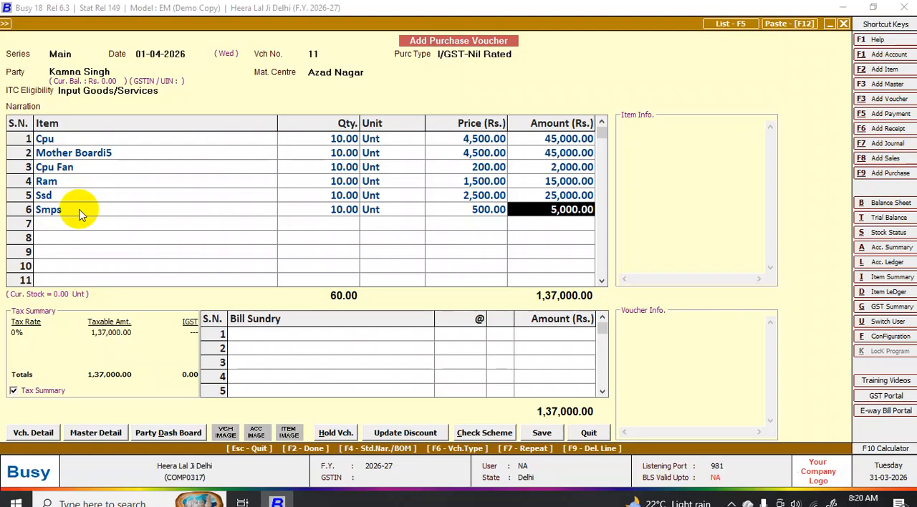
pyautogui.press('Return')
pyautogui.press('Return')
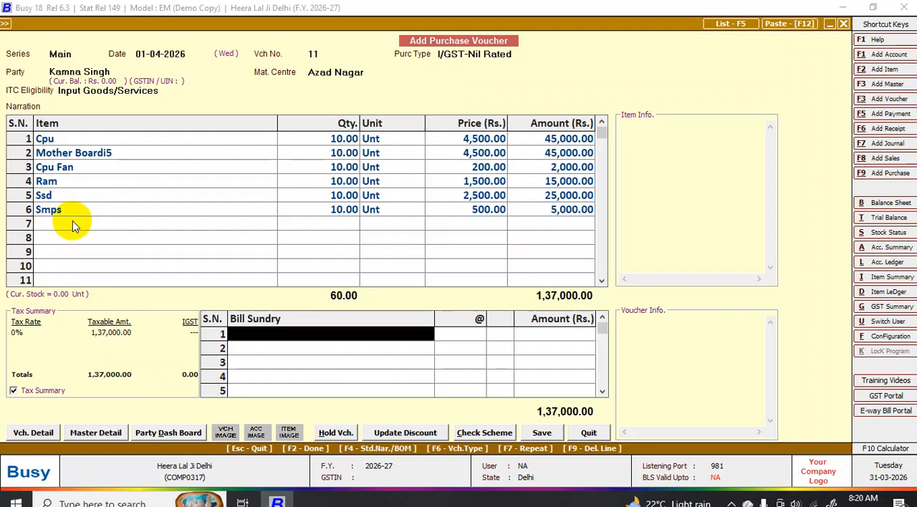
# Step: Create a new item master from the voucher's seventh line, named Graphic Card with no alias, in the Raw Materials group
pyautogui.click(74, 225)
pyautogui.write('ra')
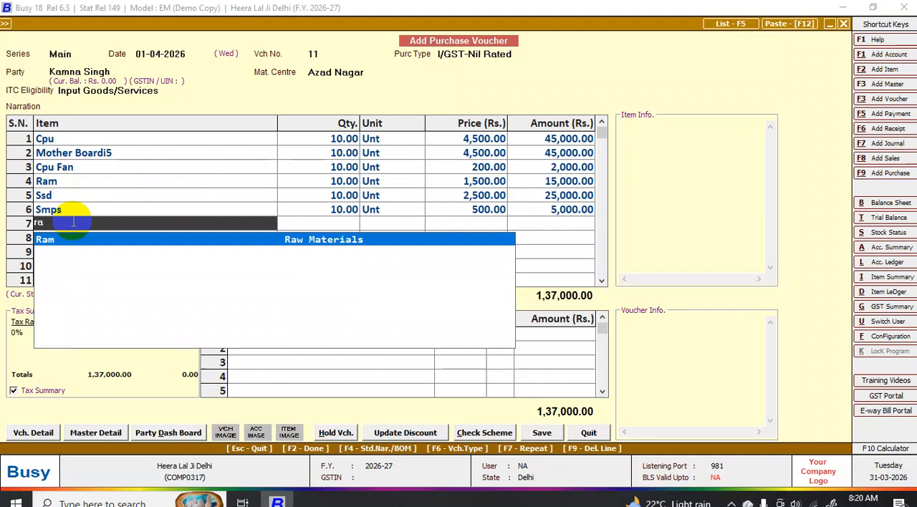
pyautogui.press('F3')
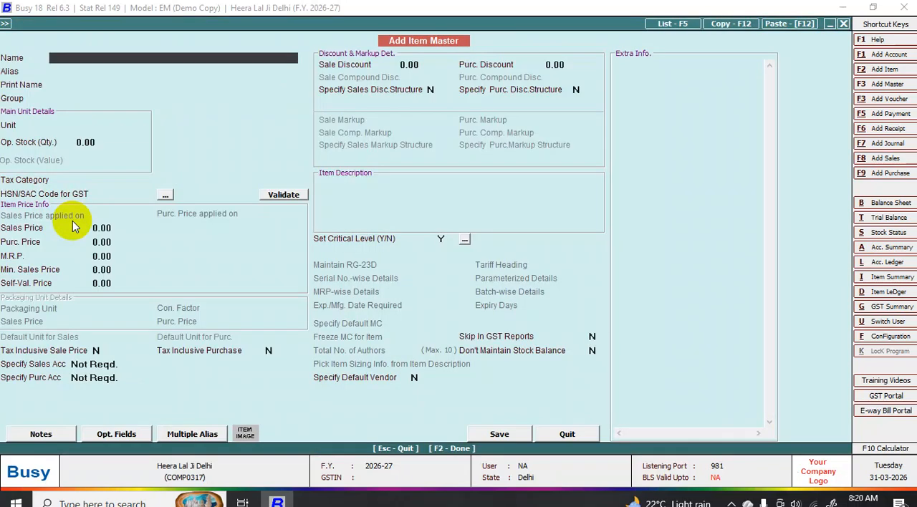
pyautogui.write('graphic card')
pyautogui.press('Return')
pyautogui.press('Return')
pyautogui.press('Return')
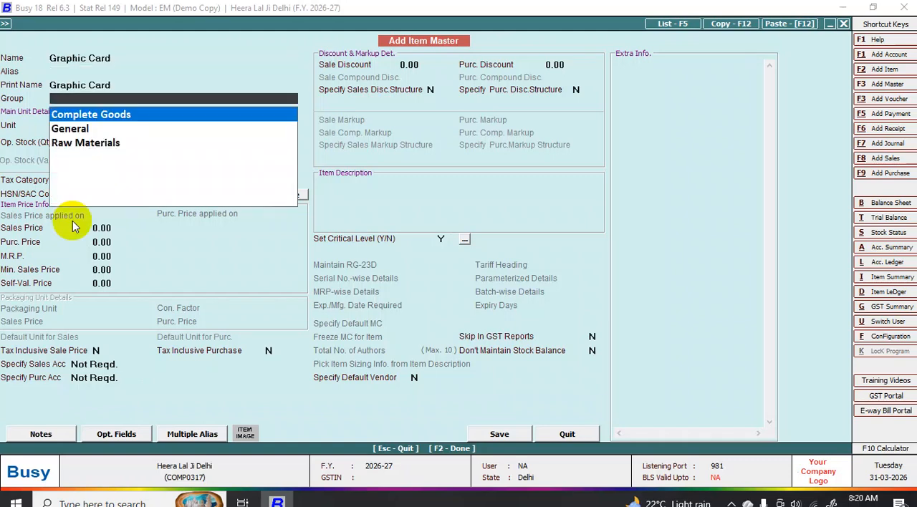
pyautogui.press('Down')
pyautogui.press('Down')
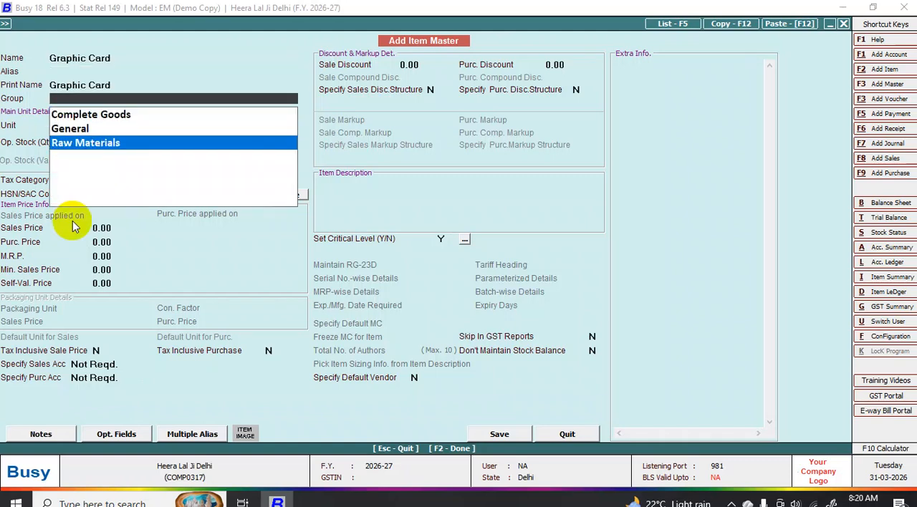
pyautogui.press('Return')
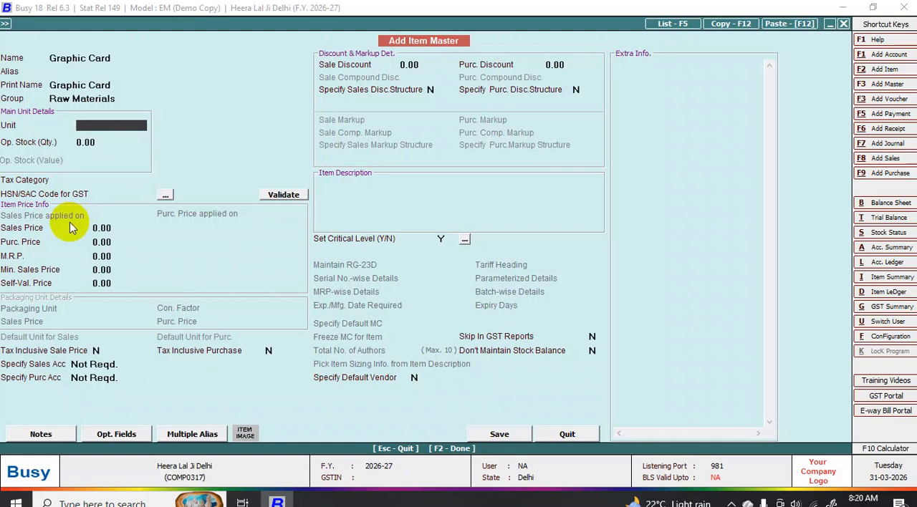
# Step: Set the Graphic Card item's unit to Unt and save it without an HSN/SAC code
pyautogui.write('u')
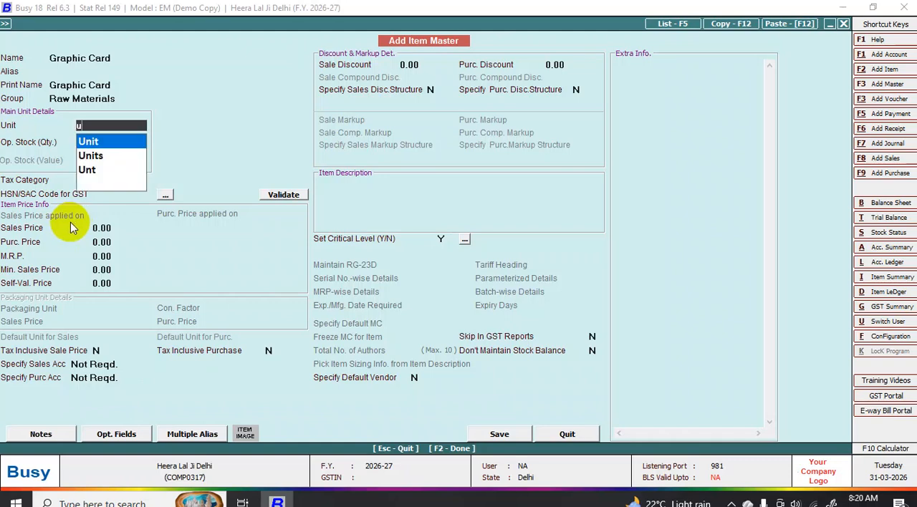
pyautogui.press('Down')
pyautogui.press('Down')
pyautogui.press('Return')
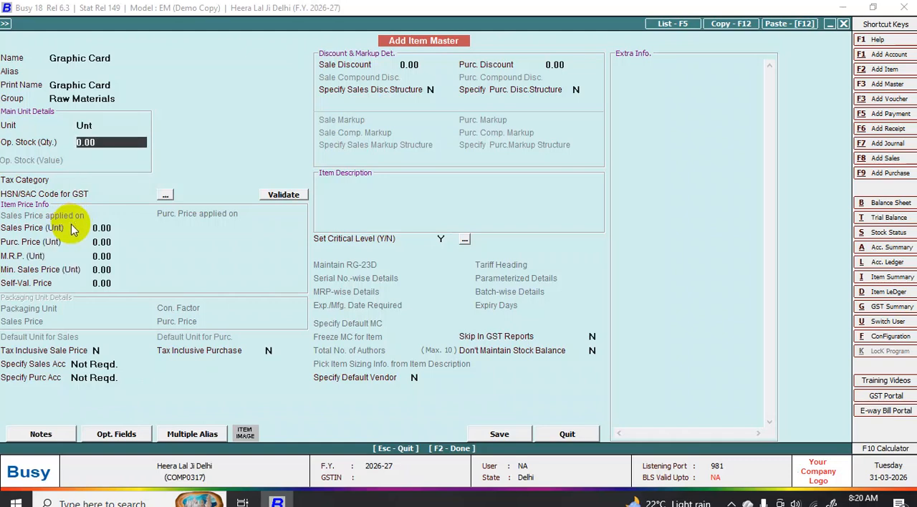
pyautogui.press('F2')
pyautogui.press('Return')
# Step: Enter a quantity of 10 Unt at a price of 15000 for the Graphic Card line
pyautogui.press('Return')
pyautogui.press('Return')
pyautogui.write('10')
pyautogui.press('Return')
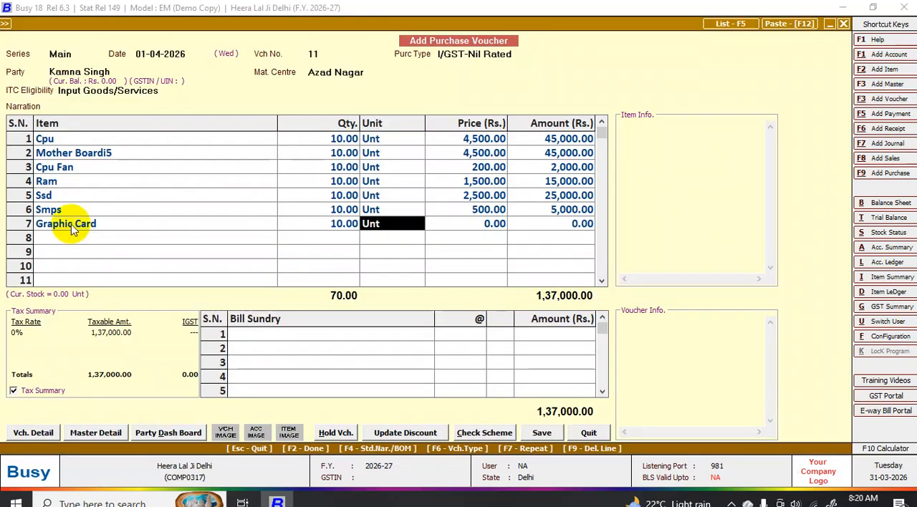
pyautogui.press('Return')
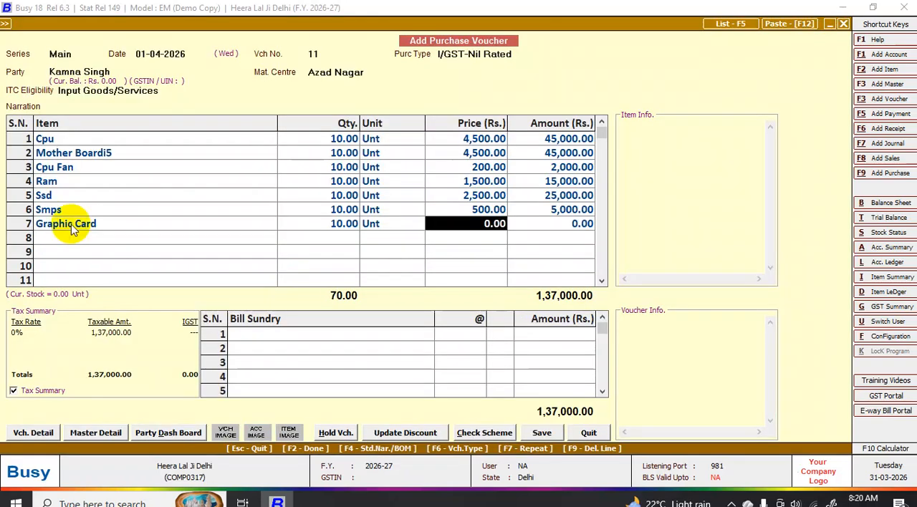
pyautogui.write('15000')
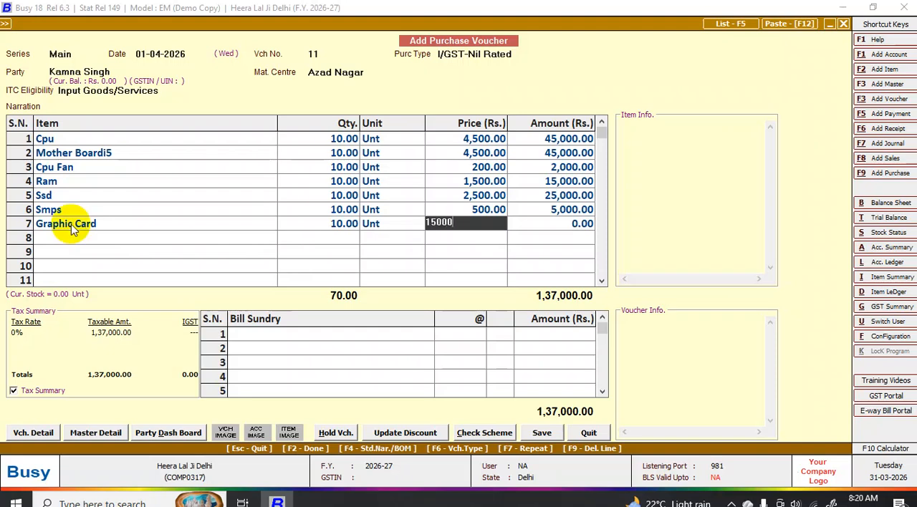
pyautogui.press('Return')
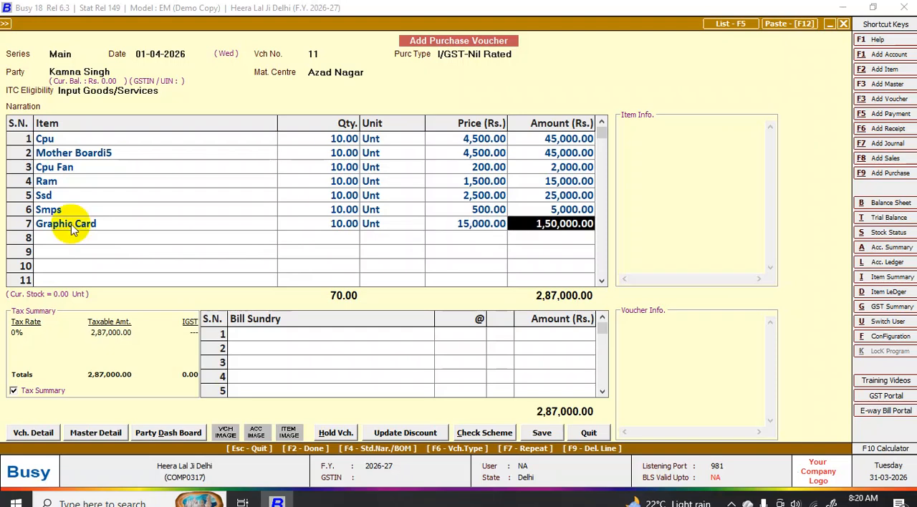
pyautogui.press('Return')
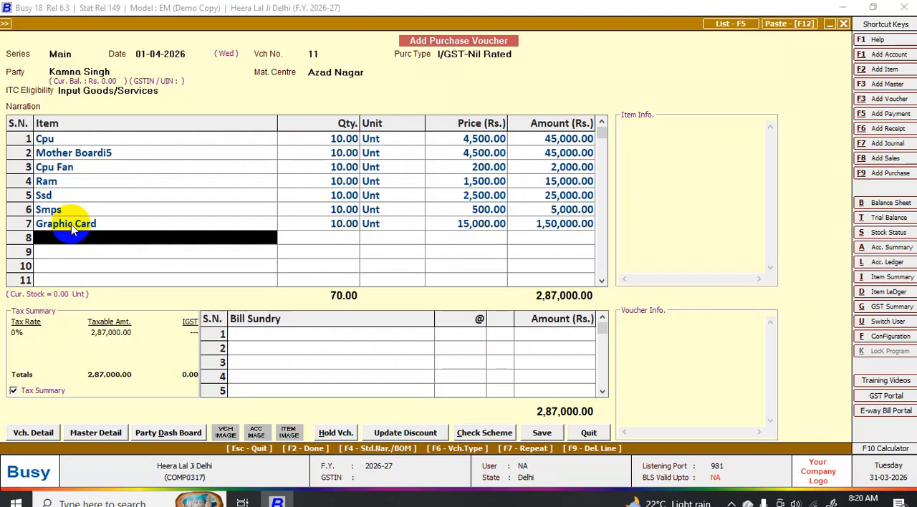
# Step: Create a new item master from the voucher's eighth line, named Cabinet with no alias, in the Raw Materials group
pyautogui.press('F3')
pyautogui.write('c')
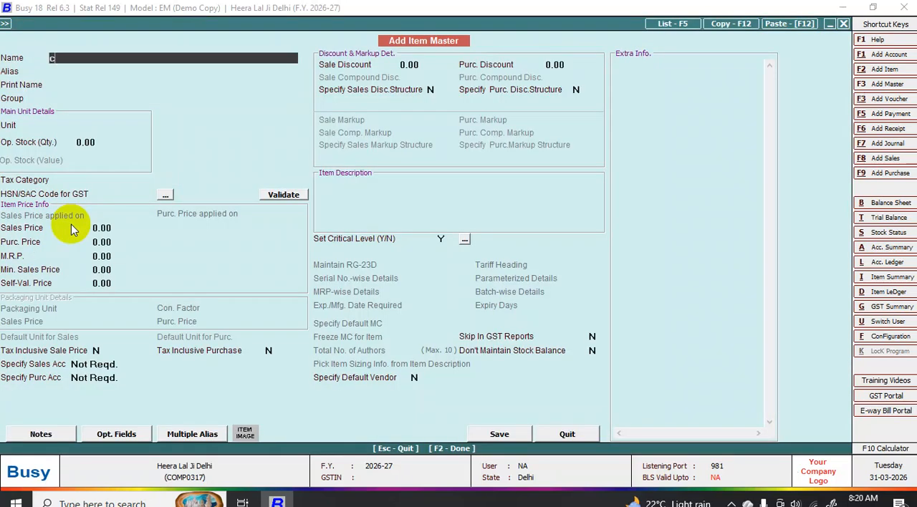
pyautogui.write('abinet')
pyautogui.press('Return')
pyautogui.press('Return')
pyautogui.press('Return')
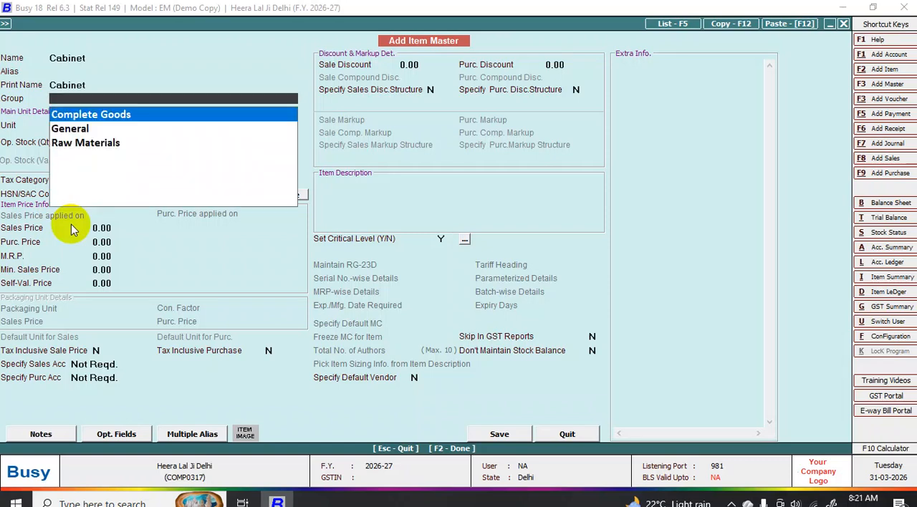
pyautogui.press('Down')
pyautogui.press('Down')
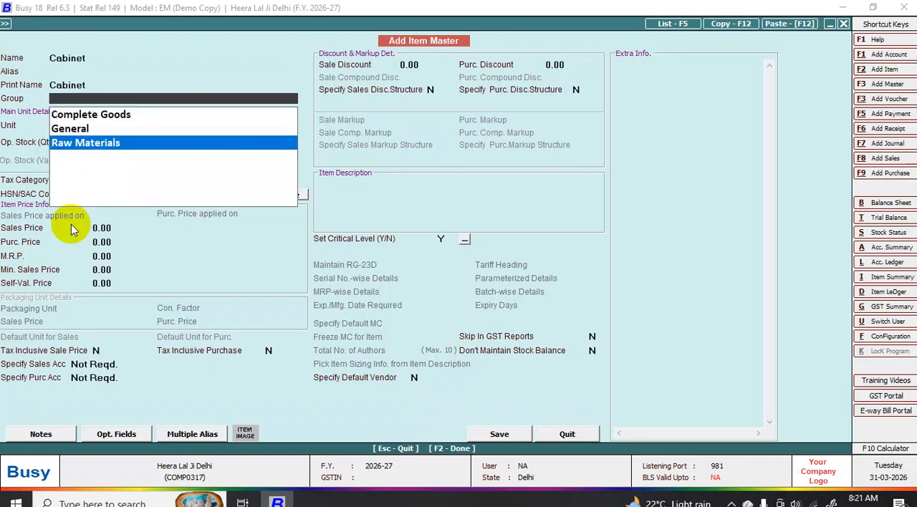
pyautogui.press('Return')
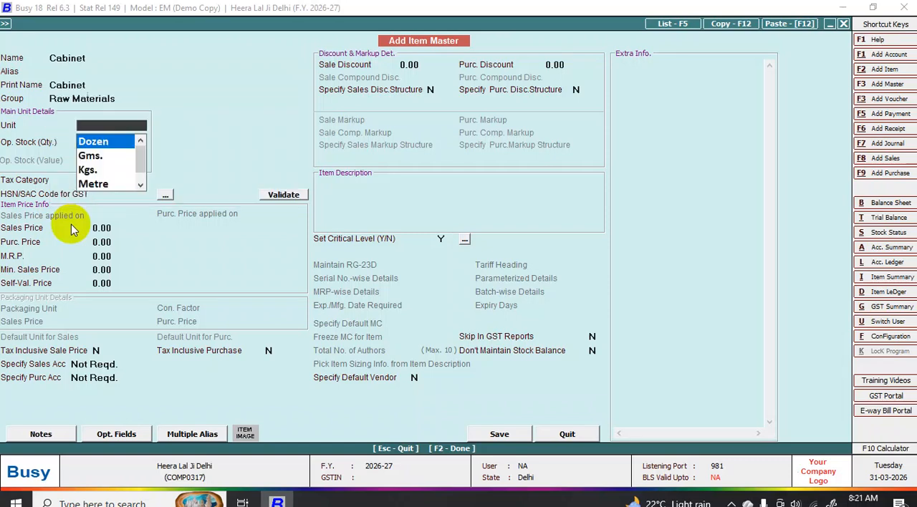
# Step: Set the Cabinet item's unit to Unt and save it without an HSN/SAC code
pyautogui.write('u')
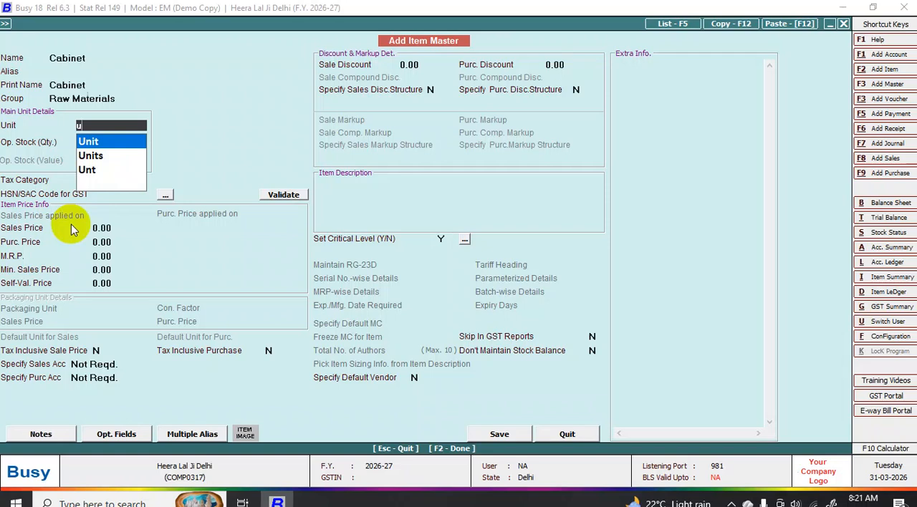
pyautogui.press('Down')
pyautogui.press('Down')
pyautogui.press('Return')
pyautogui.press('F2')
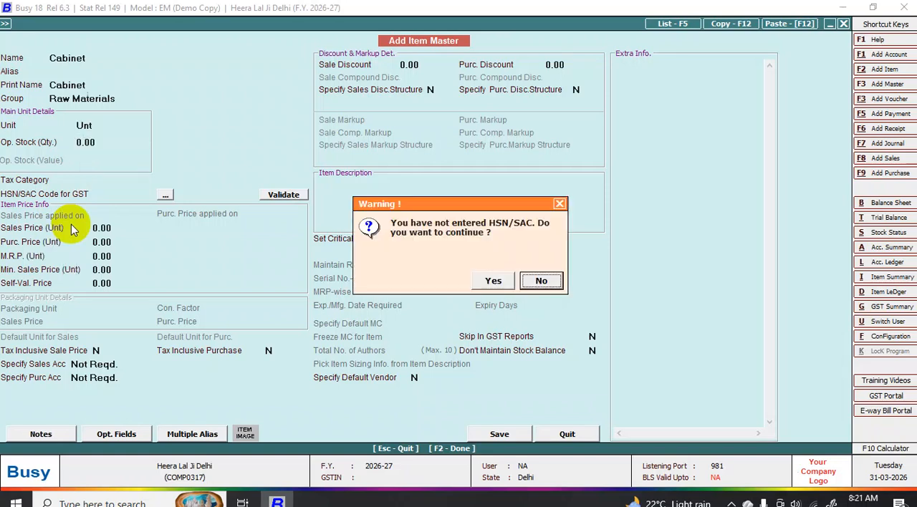
pyautogui.press('Left')
pyautogui.press('Return')
pyautogui.press('Return')
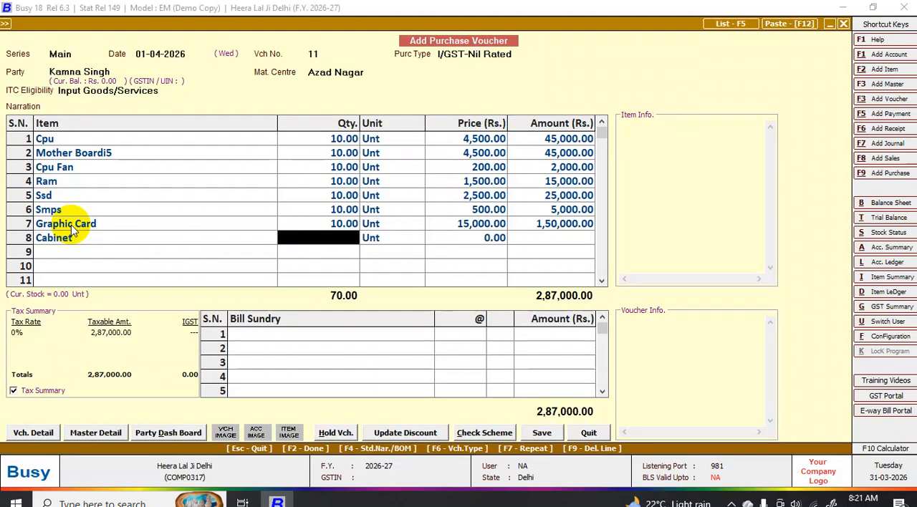
# Step: Enter a quantity of 10 Unt at a price of 500 for the Cabinet line
pyautogui.write('10')
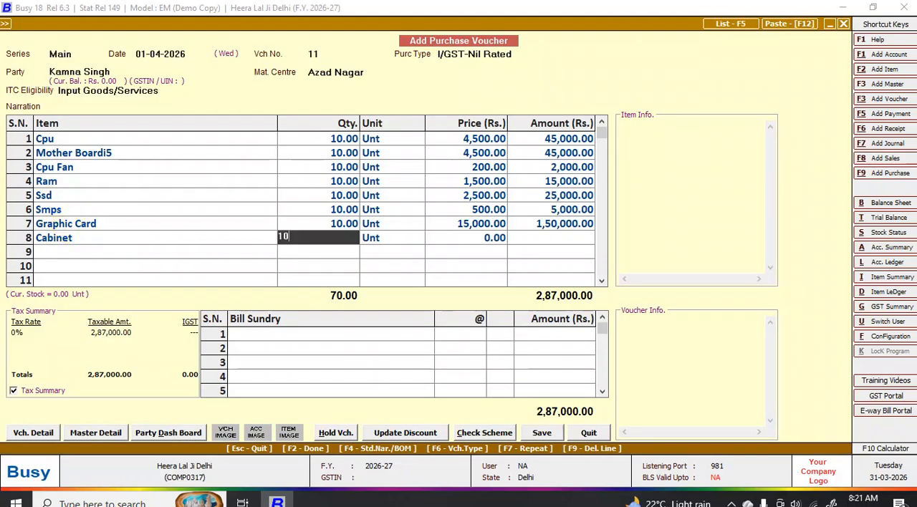
pyautogui.press('Return')
pyautogui.press('Return')
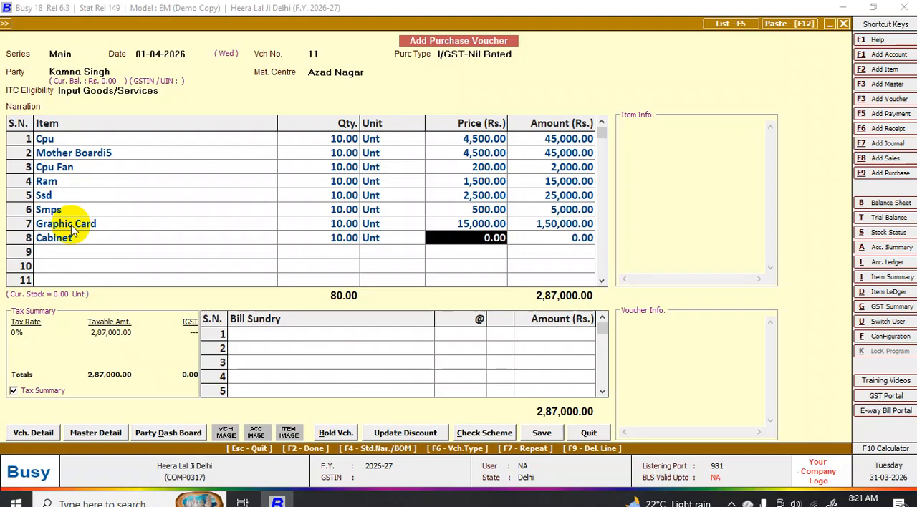
pyautogui.write('500')
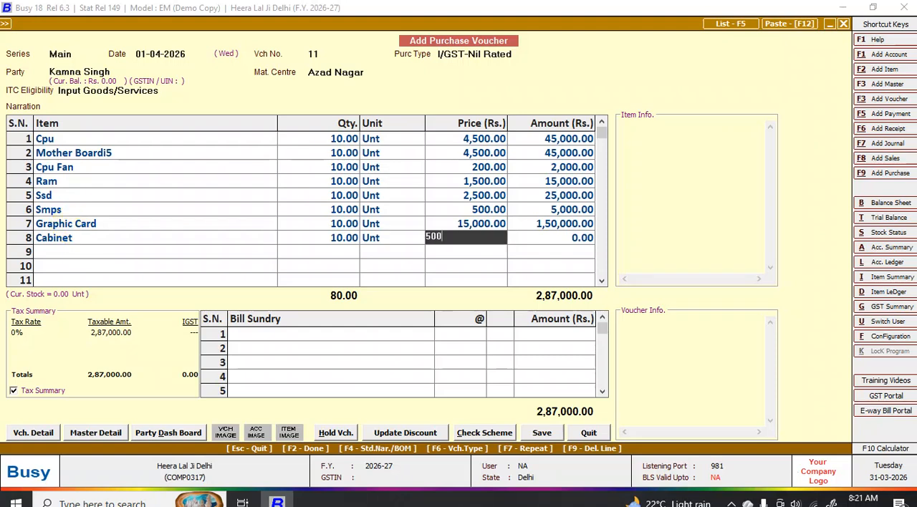
pyautogui.press('Return')
pyautogui.press('Return')
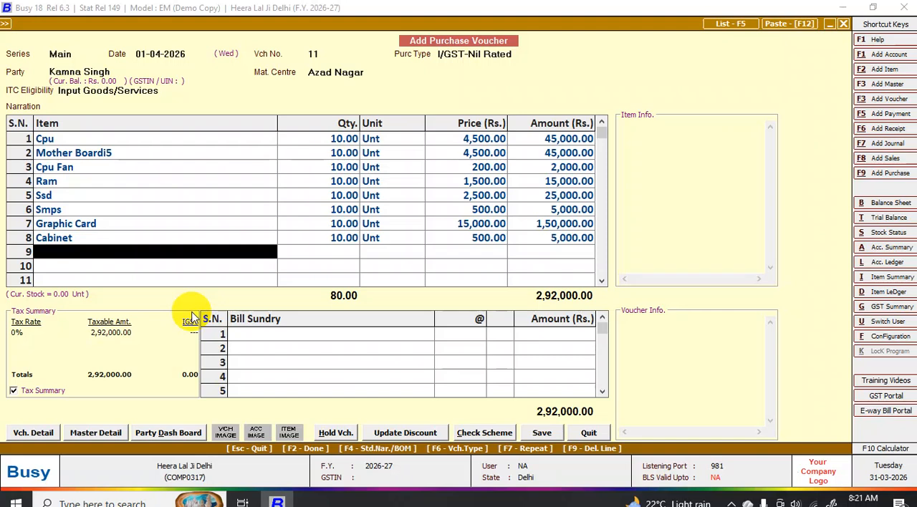
# Step: Save the purchase voucher as a central transaction, accepting the default GST reporting details and bill-by-bill adjustment
pyautogui.click(546, 433)
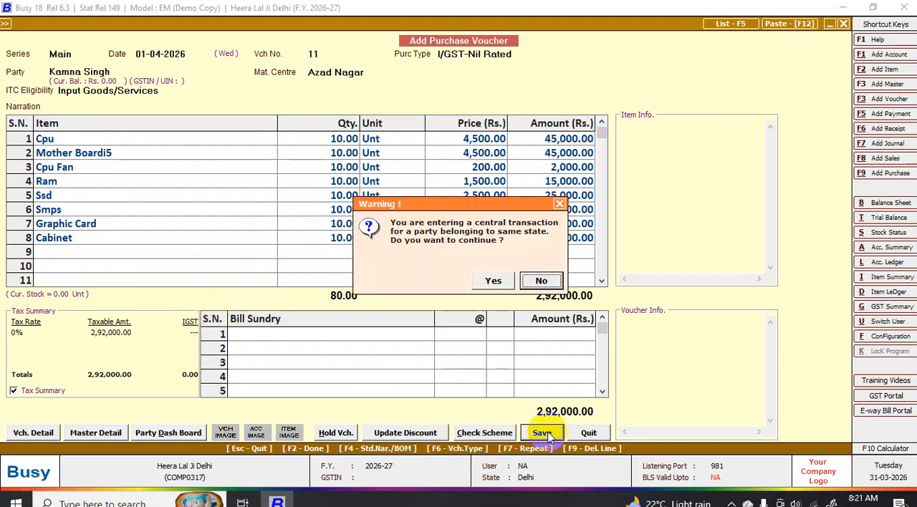
pyautogui.click(499, 280)
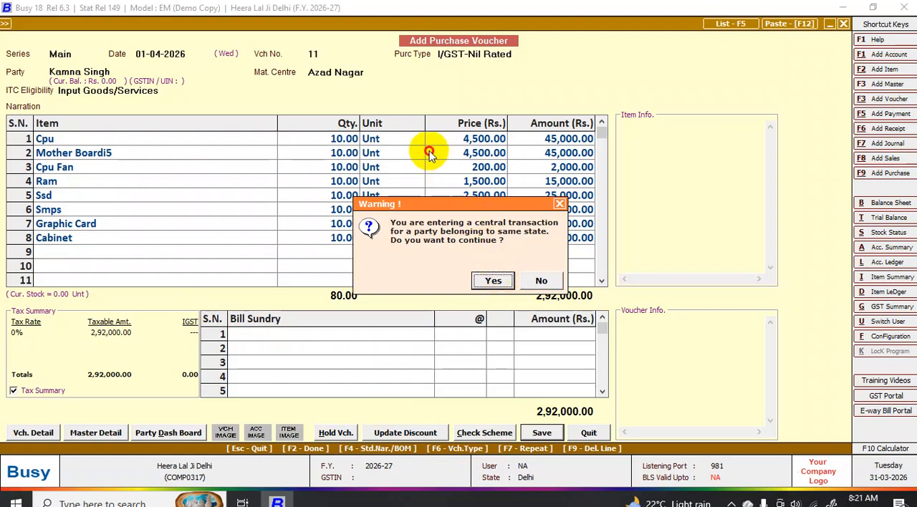
pyautogui.click(493, 280)
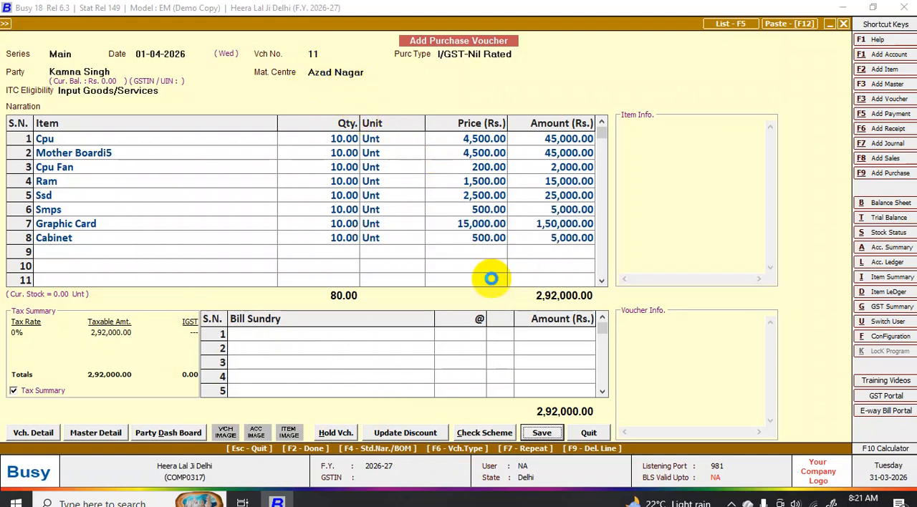
pyautogui.click(455, 299)
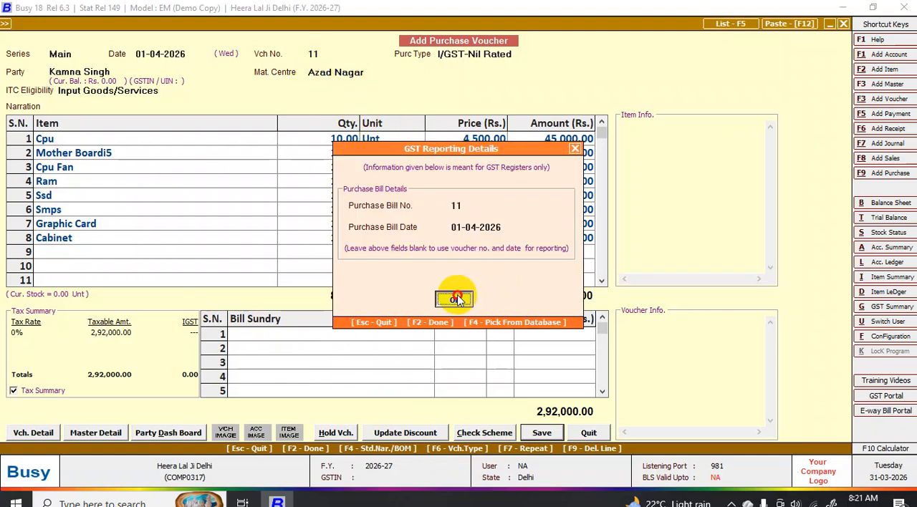
pyautogui.click(460, 341)
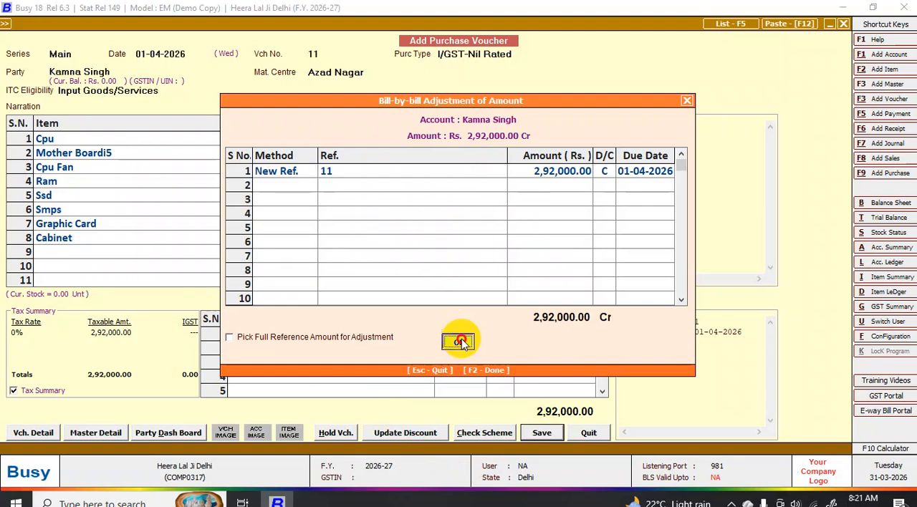
pyautogui.click(457, 279)
pyautogui.click(492, 281)
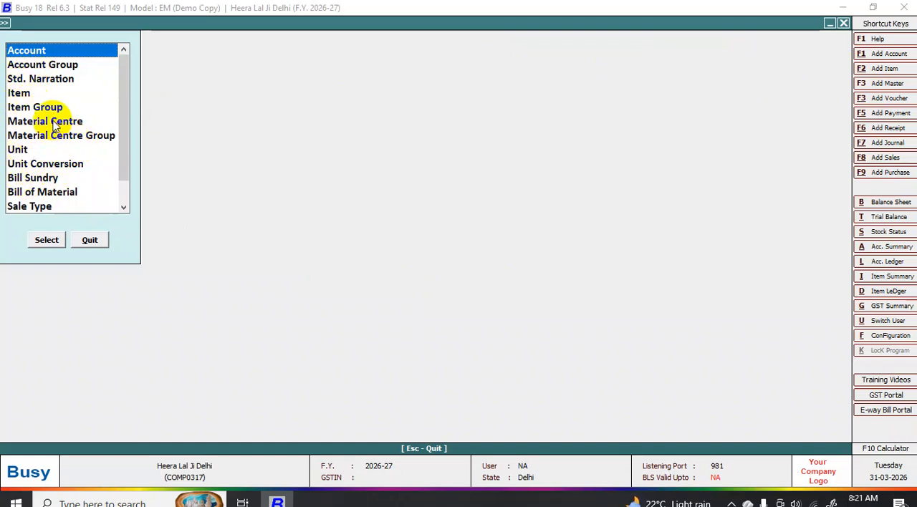
# Step: Open a blank Bill of Material master for entry
pyautogui.click(43, 192)
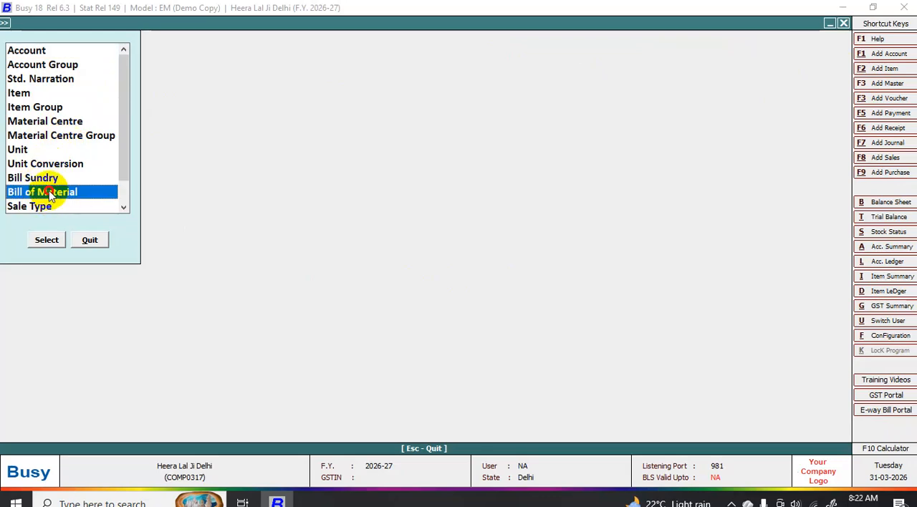
pyautogui.click(47, 240)
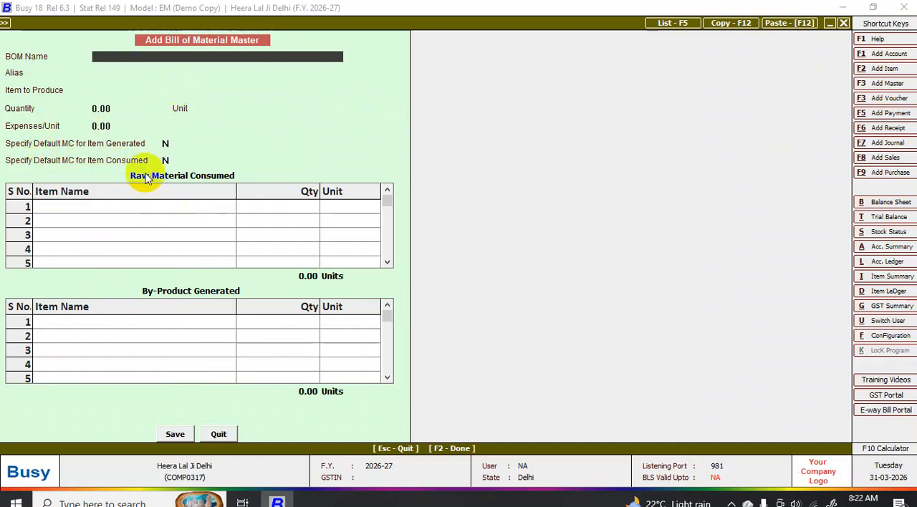
pyautogui.click(895, 98)
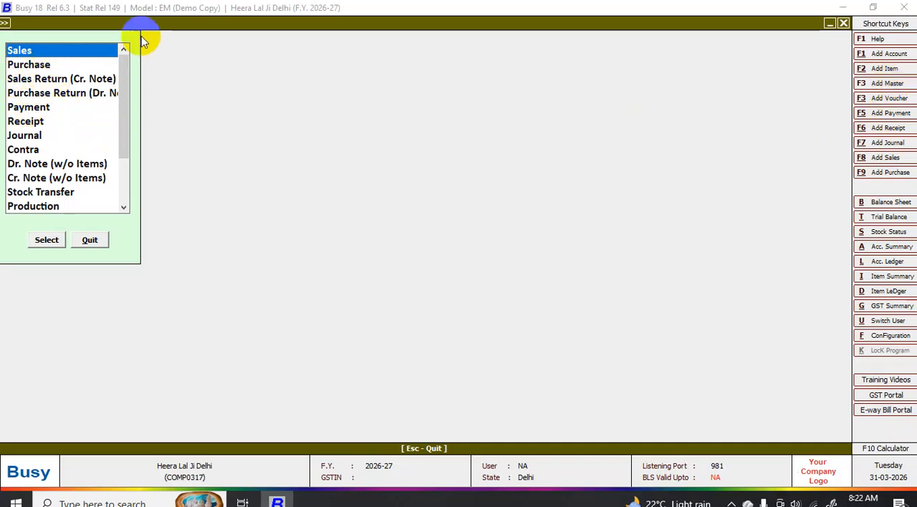
pyautogui.click(55, 239)
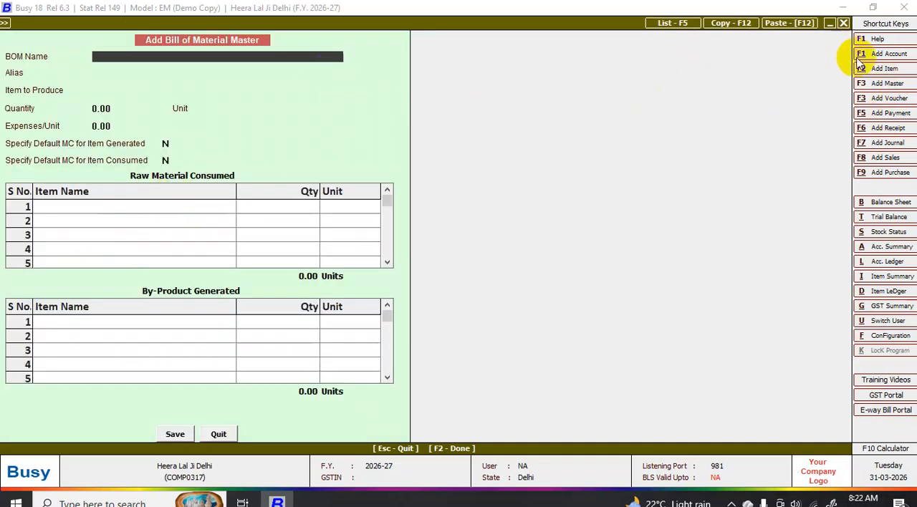
# Step: Create a new item master from the bill of material form, named Computer Set with no alias, in the Complete Goods group
pyautogui.click(886, 84)
pyautogui.click(29, 94)
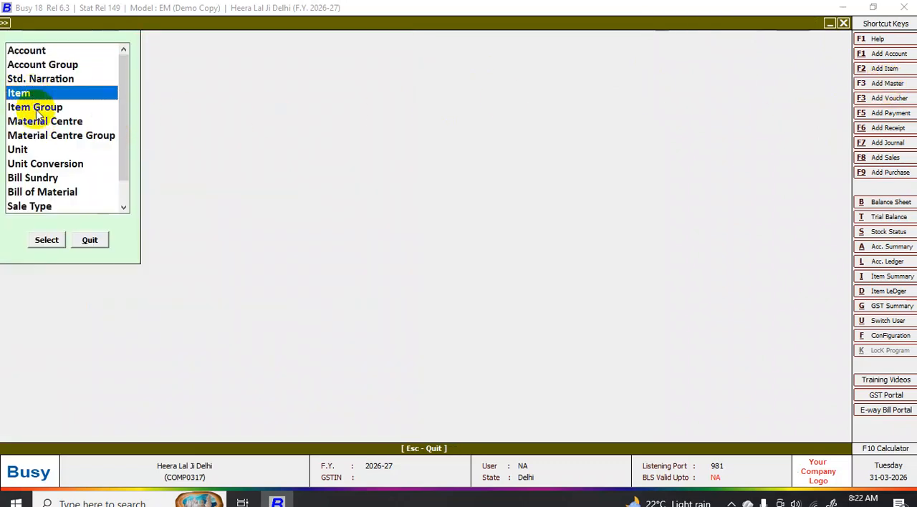
pyautogui.click(45, 239)
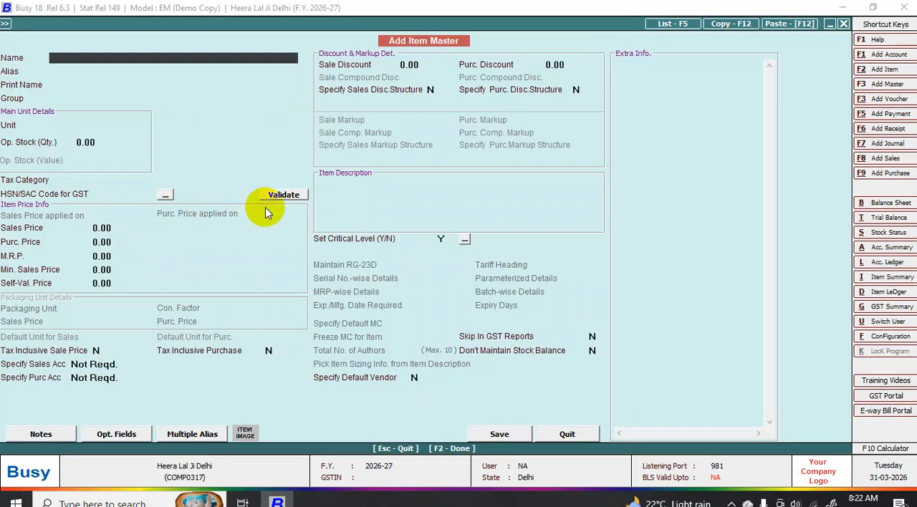
pyautogui.write('compu')
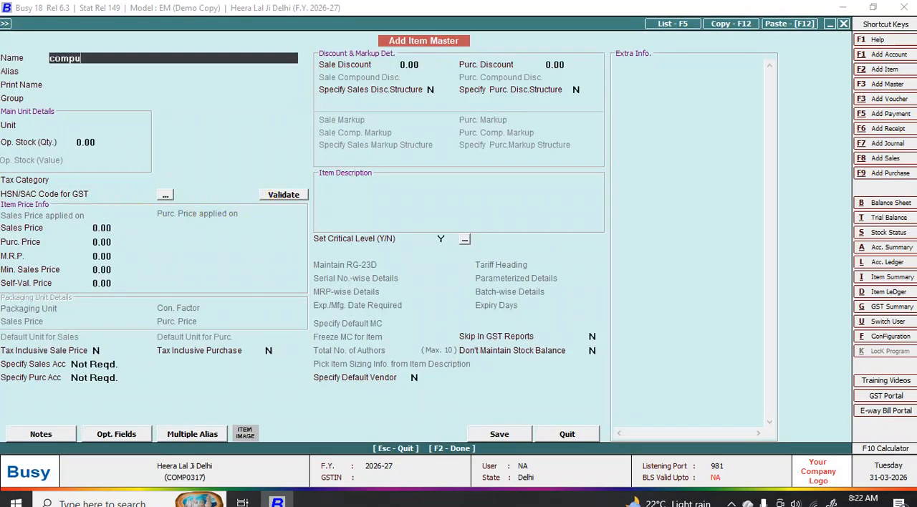
pyautogui.write('ter set')
pyautogui.press('Return')
pyautogui.press('Return')
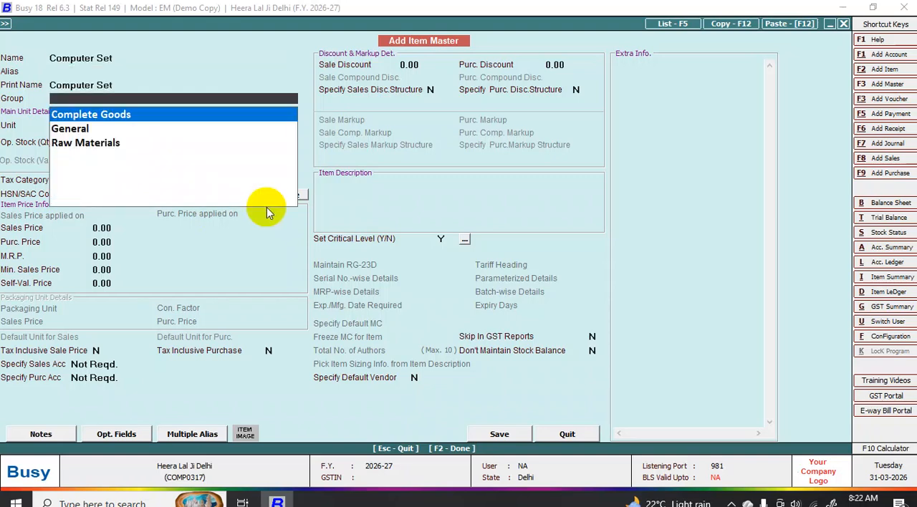
pyautogui.press('Down')
pyautogui.press('Up')
pyautogui.press('Return')
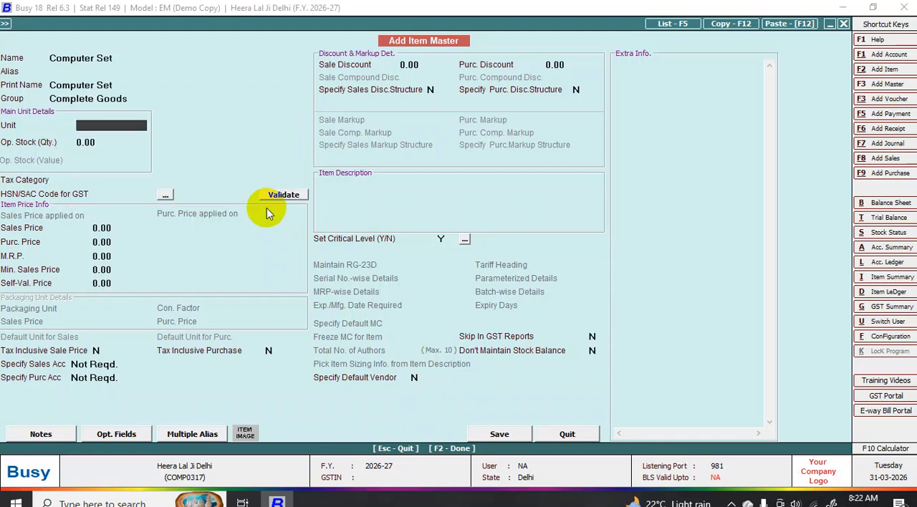
# Step: Set the Computer Set item's unit to Pcs and save it without an HSN/SAC code
pyautogui.write('p')
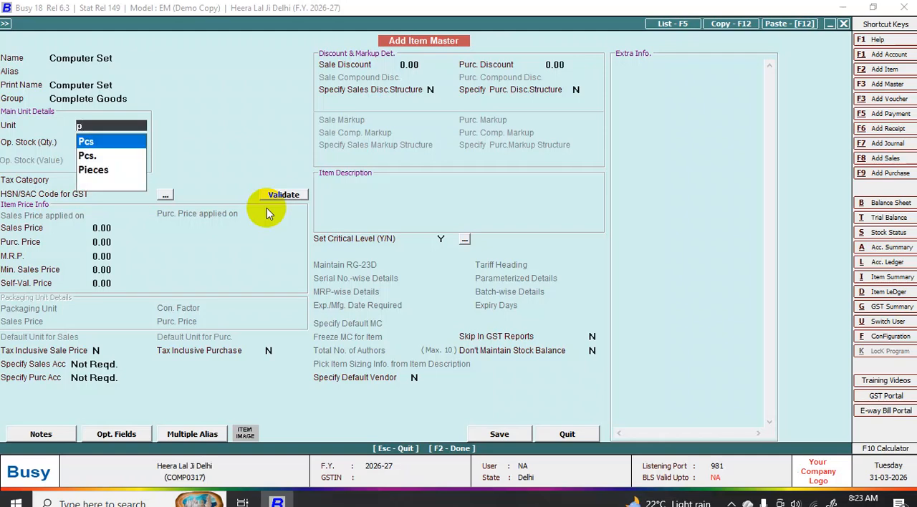
pyautogui.press('Return')
pyautogui.press('Return')
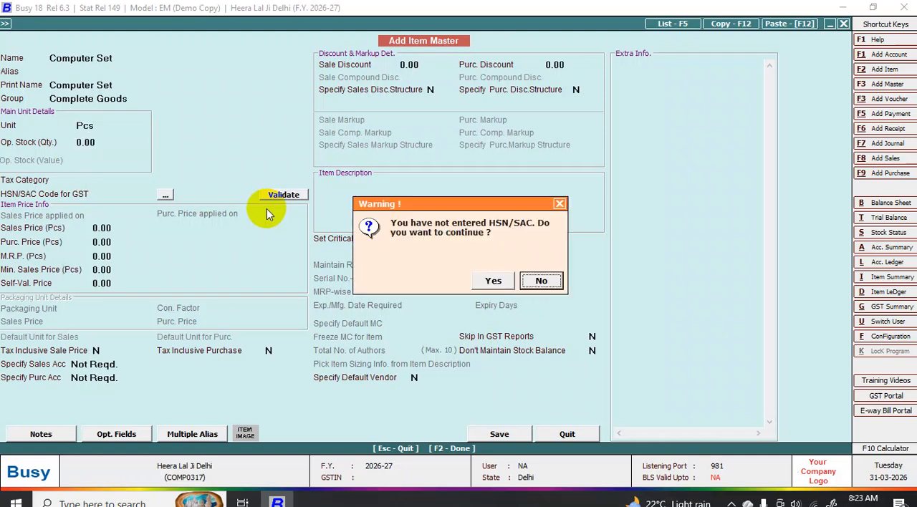
pyautogui.press('Left')
pyautogui.press('Return')
pyautogui.press('Return')
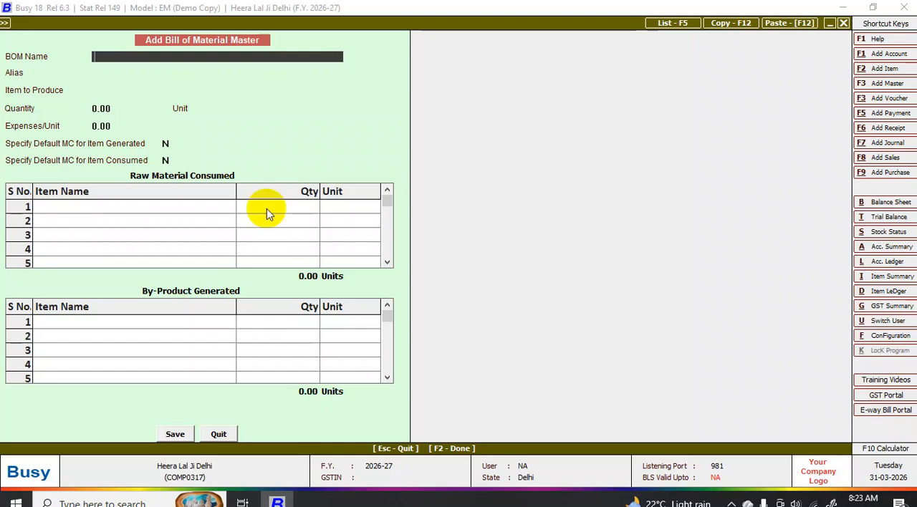
# Step: Name the bill of material Computer Set, leave its alias blank, and choose Computer Set as the item to produce
pyautogui.write('computer set')
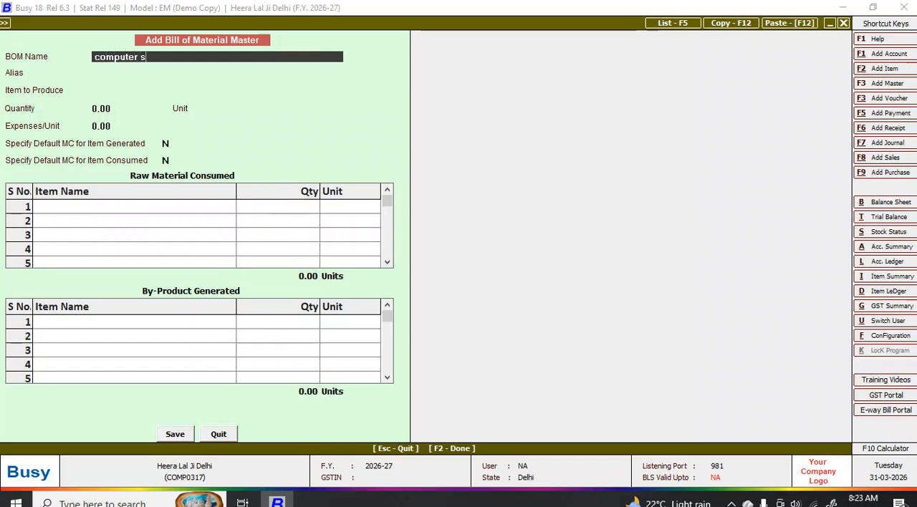
pyautogui.press('Return')
pyautogui.press('Return')
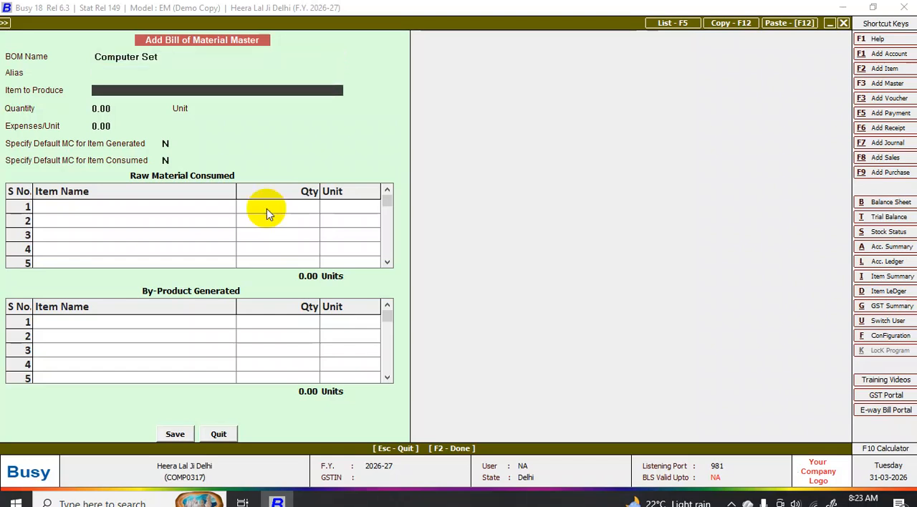
pyautogui.press('space')
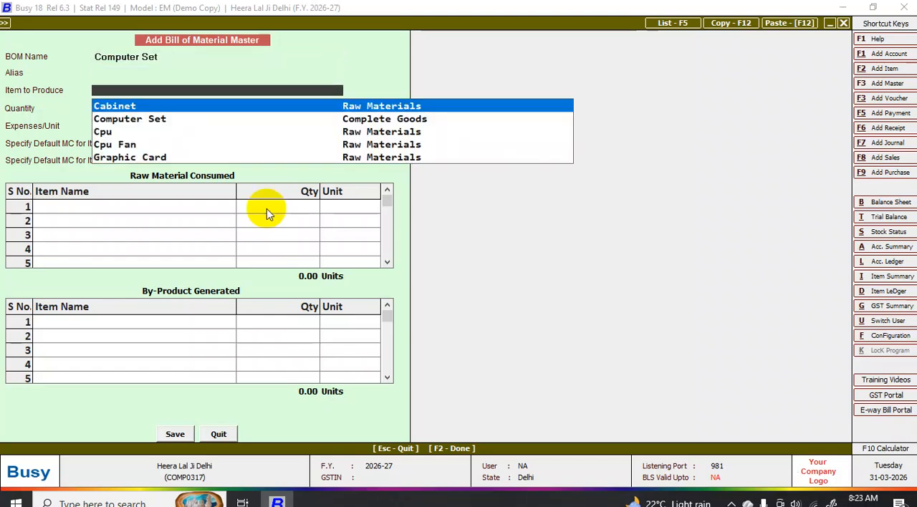
pyautogui.press('Down')
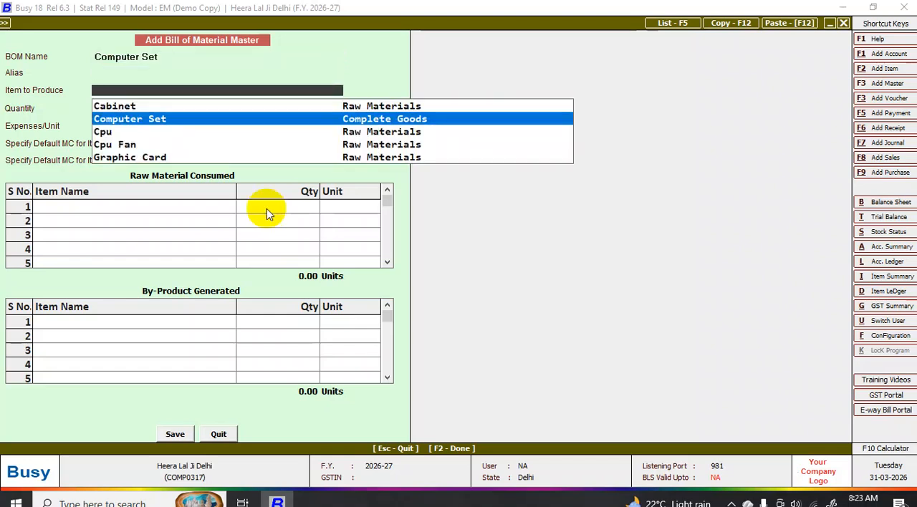
pyautogui.press('Return')
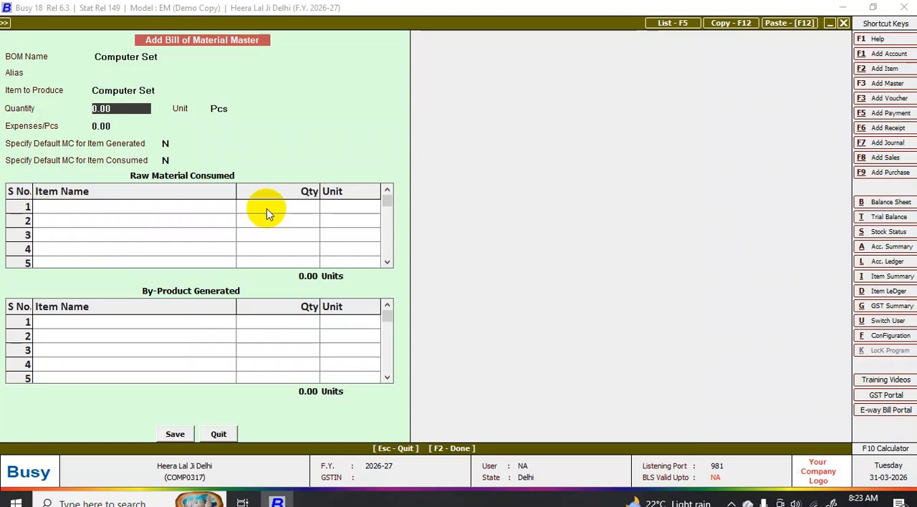
pyautogui.write('1500')
pyautogui.press('Return')
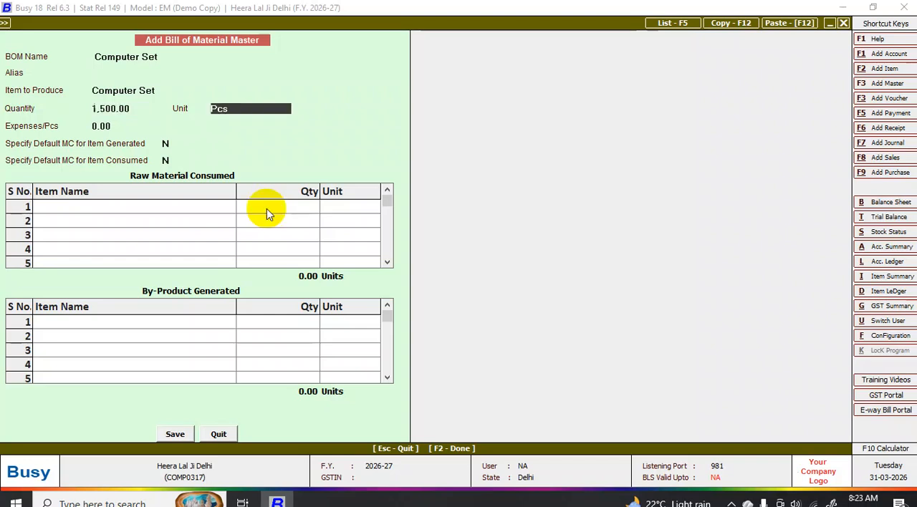
pyautogui.press('Return')
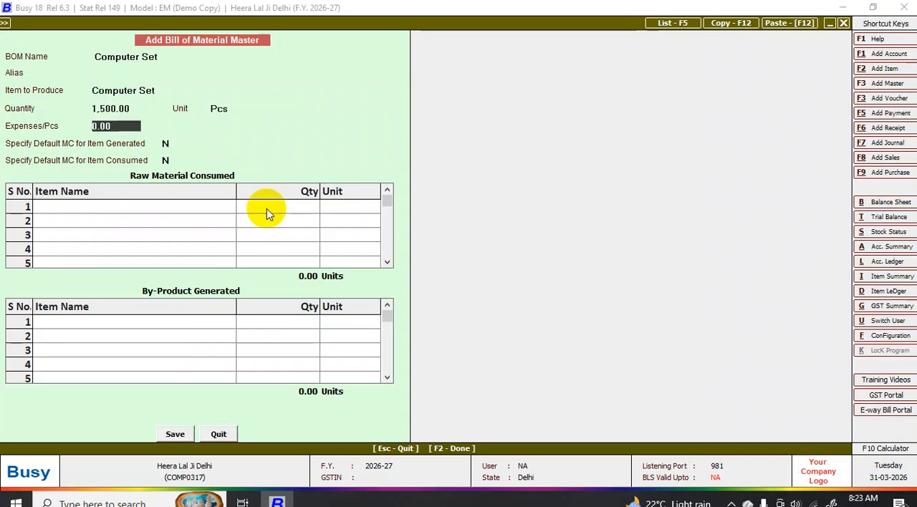
# Step: Set the bill of material's production quantity to 10 and keep Pcs as the unit
pyautogui.click(128, 109)
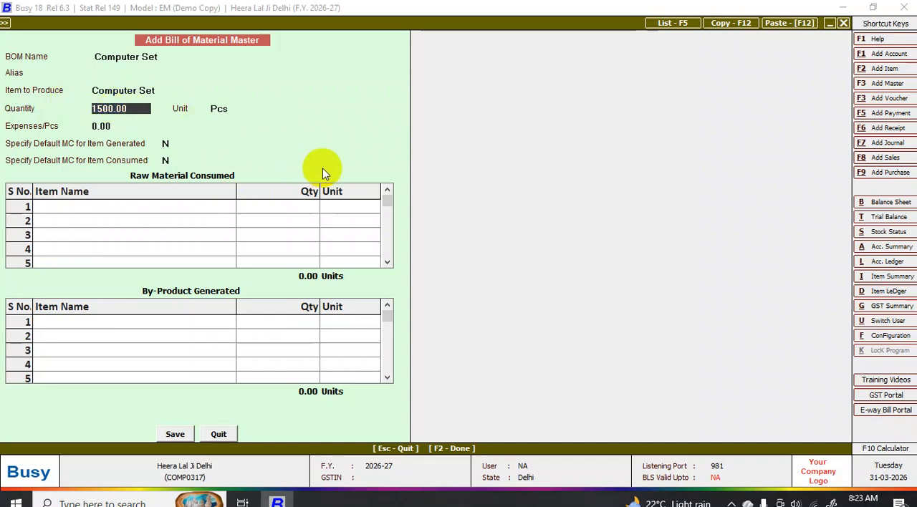
pyautogui.write('10')
pyautogui.press('Delete')
pyautogui.press('Delete')
pyautogui.press('Delete')
pyautogui.press('Delete')
pyautogui.press('Delete')
pyautogui.press('Delete')
pyautogui.press('Delete')
pyautogui.write('0')
pyautogui.press('Return')
pyautogui.press('Return')
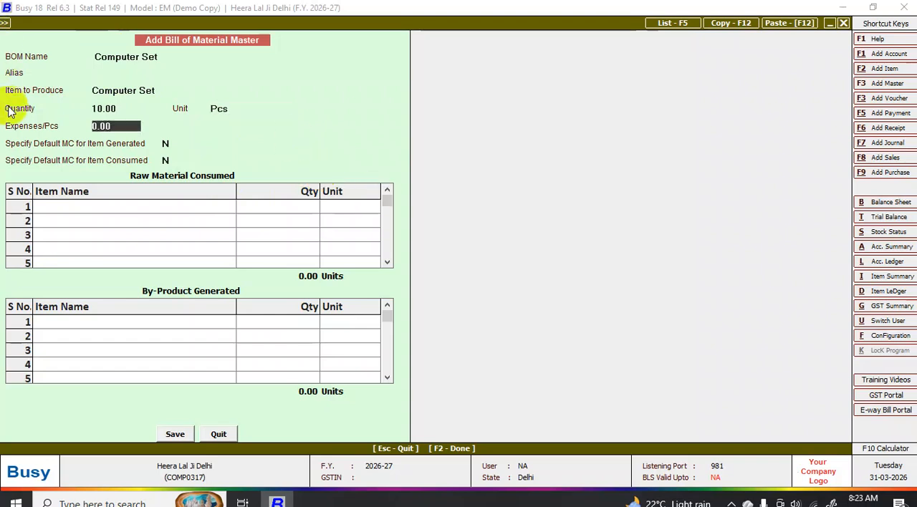
# Step: Set the expenses per piece to 1500 and keep the default material centre options for generated and consumed items at N
pyautogui.write('1500')
pyautogui.press('Return')
pyautogui.press('Return')
pyautogui.press('Return')
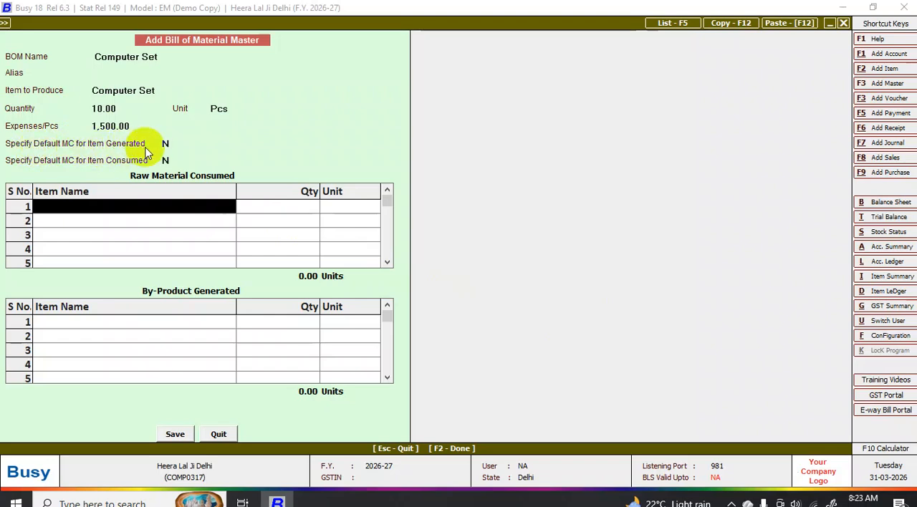
pyautogui.click(169, 144)
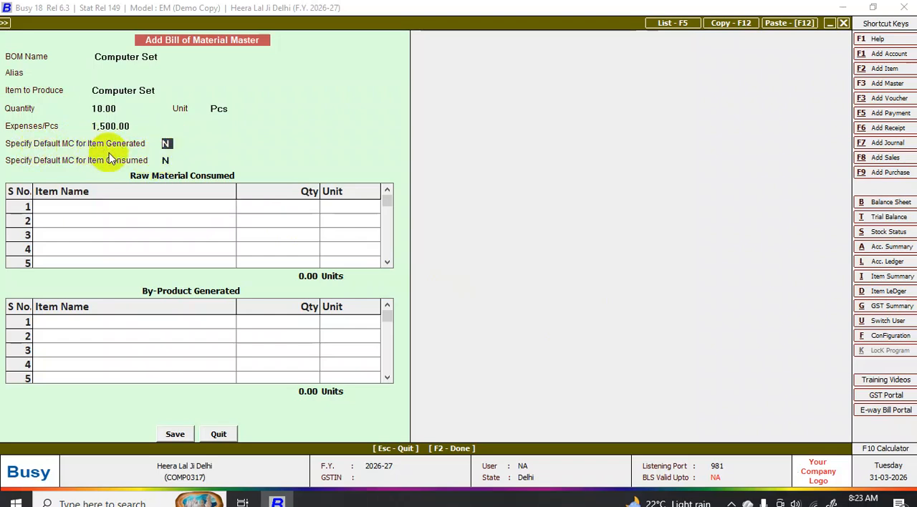
pyautogui.click(76, 206)
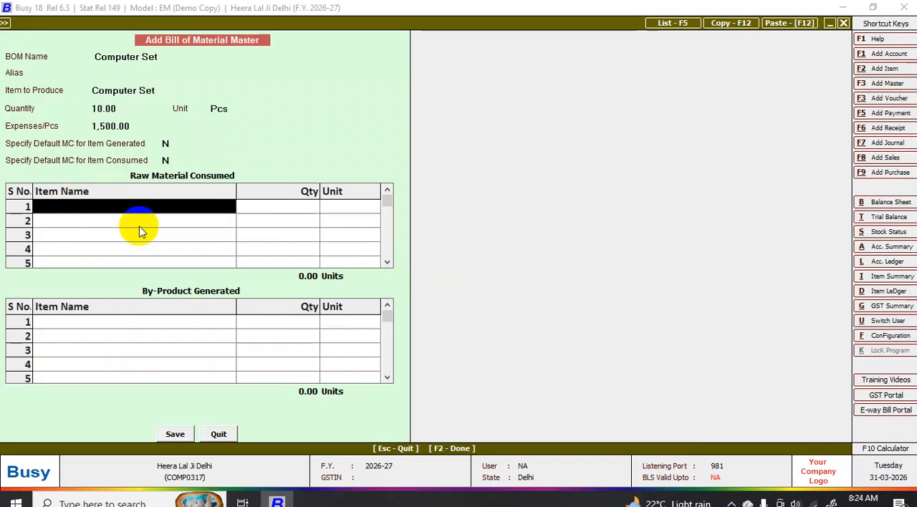
# Step: Add Cpu as the first raw material consumed, with quantity 10 Unt
pyautogui.write('c')
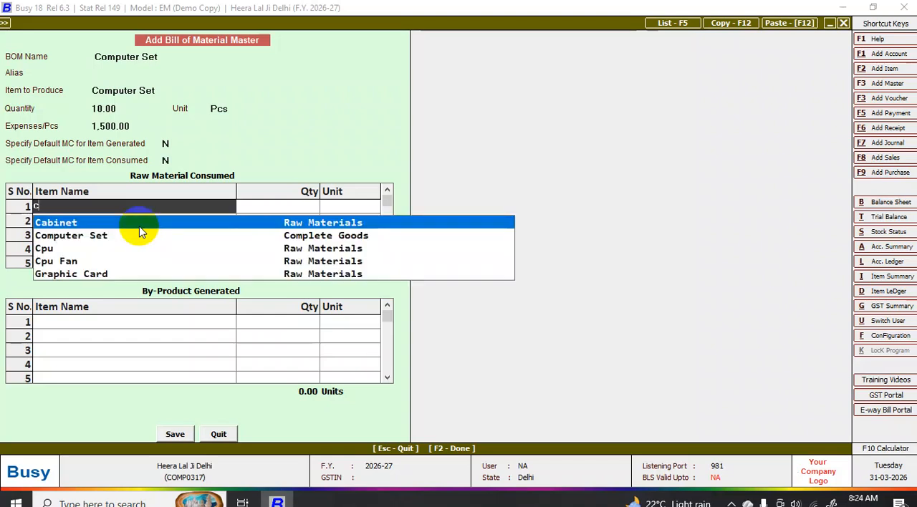
pyautogui.write('pu')
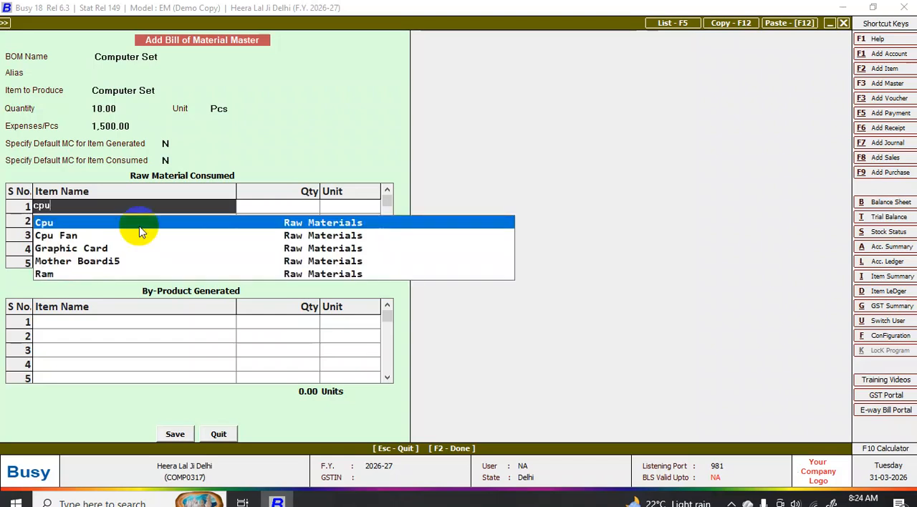
pyautogui.press('Return')
pyautogui.press('Return')
pyautogui.press('Return')
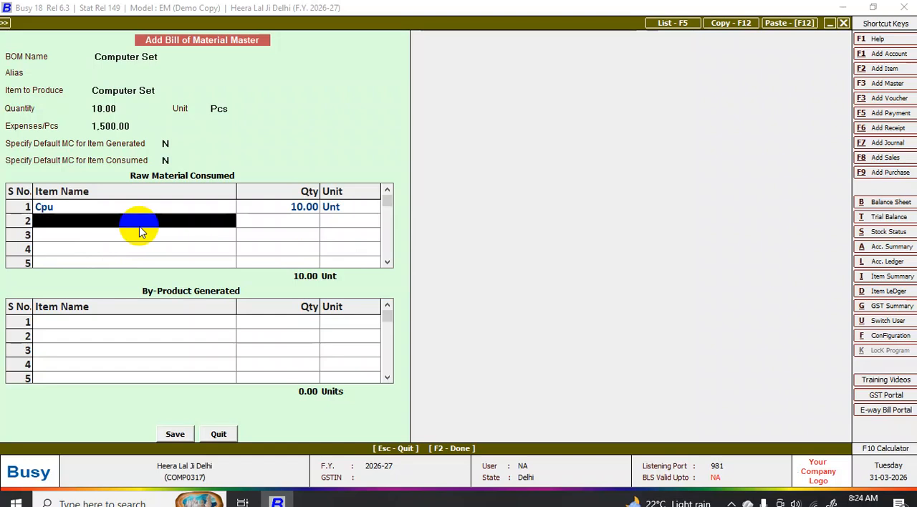
# Step: Add Cpu Fan as the second raw material consumed, with quantity 10 Unt
pyautogui.write('c')
pyautogui.press('Down')
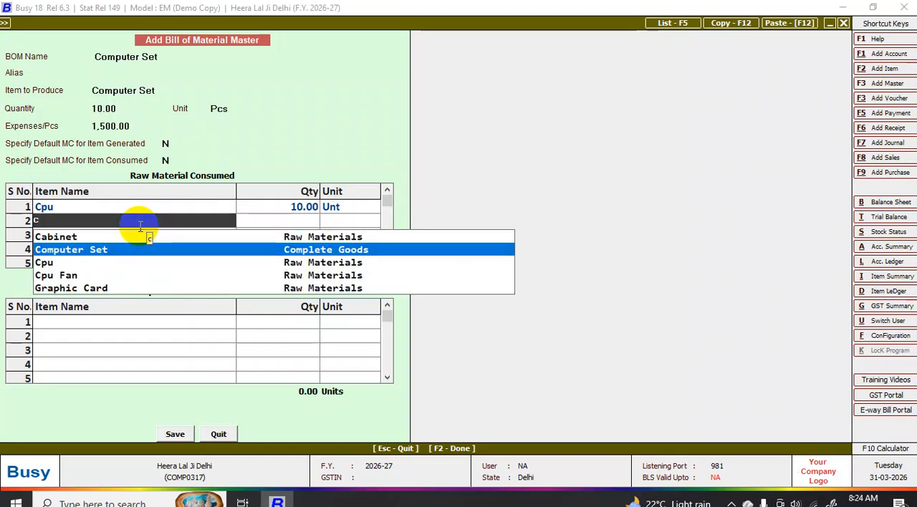
pyautogui.press('Down')
pyautogui.press('Down')
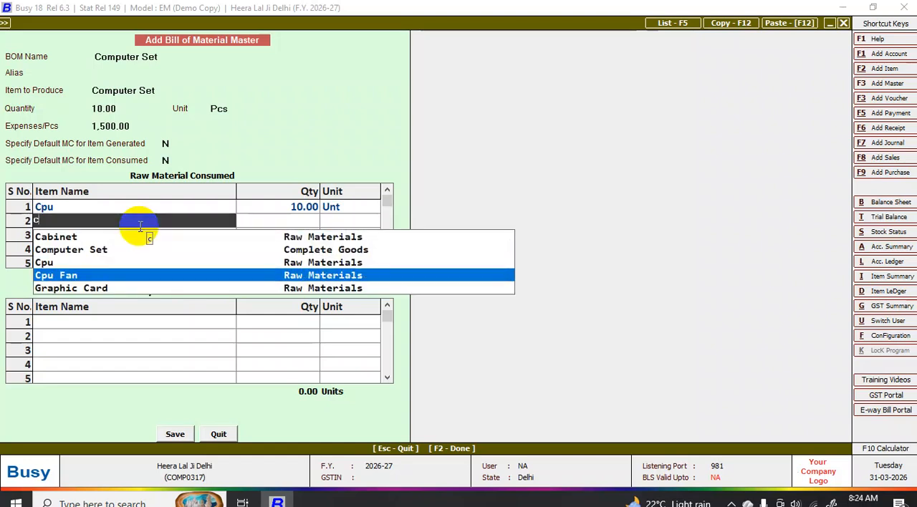
pyautogui.press('Return')
# Step: Add Cabinet and Smps as the third and fourth raw materials consumed, each with quantity 10 Unt
pyautogui.press('Return')
pyautogui.press('Return')
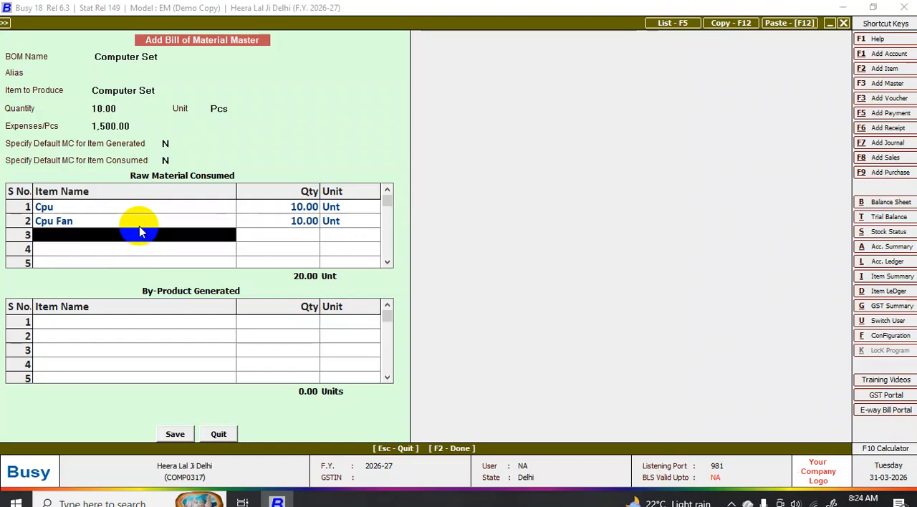
pyautogui.press('Return')
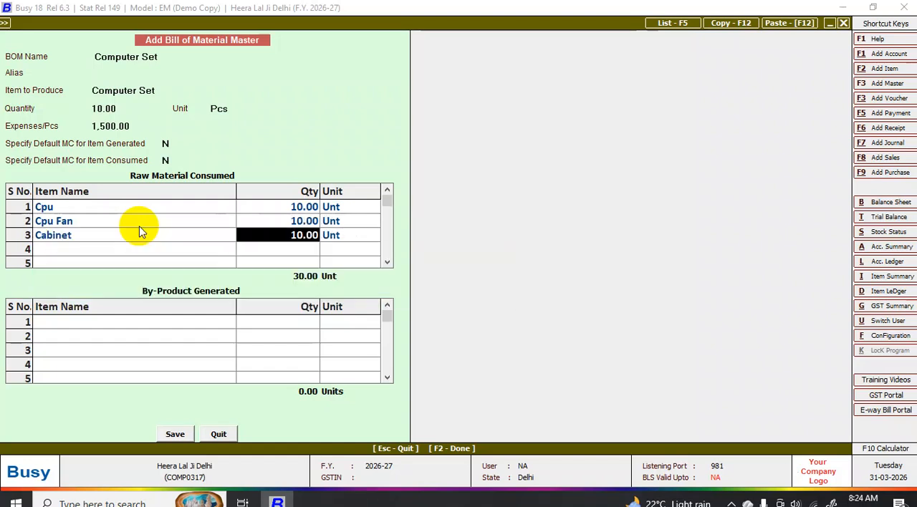
pyautogui.press('Return')
pyautogui.press('Return')
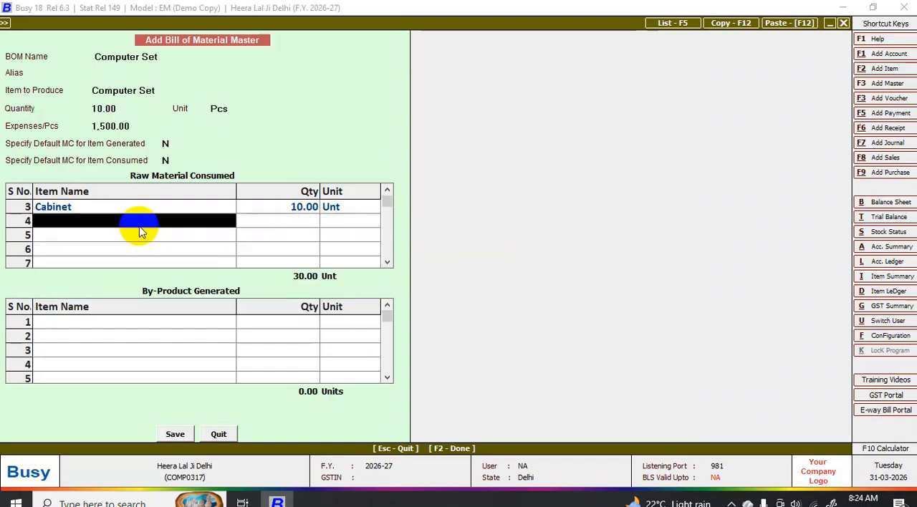
pyautogui.write('s')
pyautogui.press('Return')
pyautogui.press('Return')
pyautogui.press('Return')
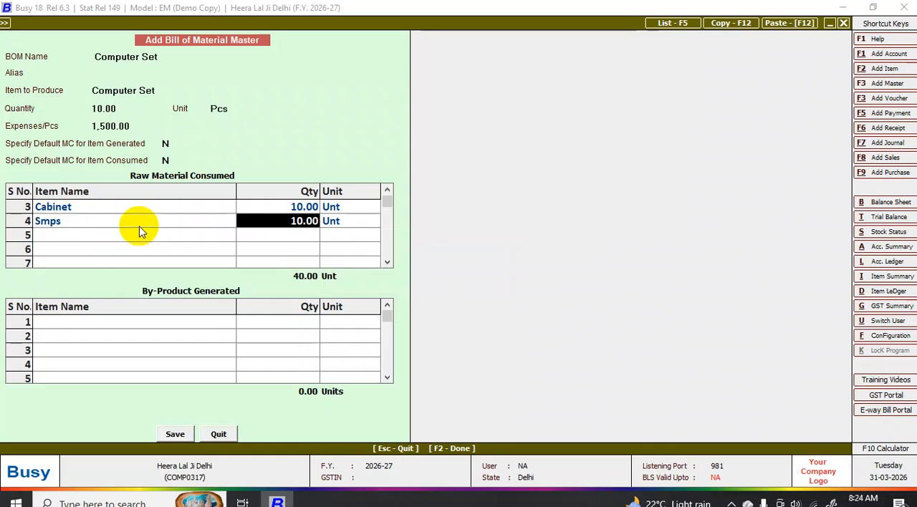
# Step: Enter Ssd as the fifth raw material consumed, with quantity 10 Unt, replacing the duplicate Smps entry
pyautogui.write('s')
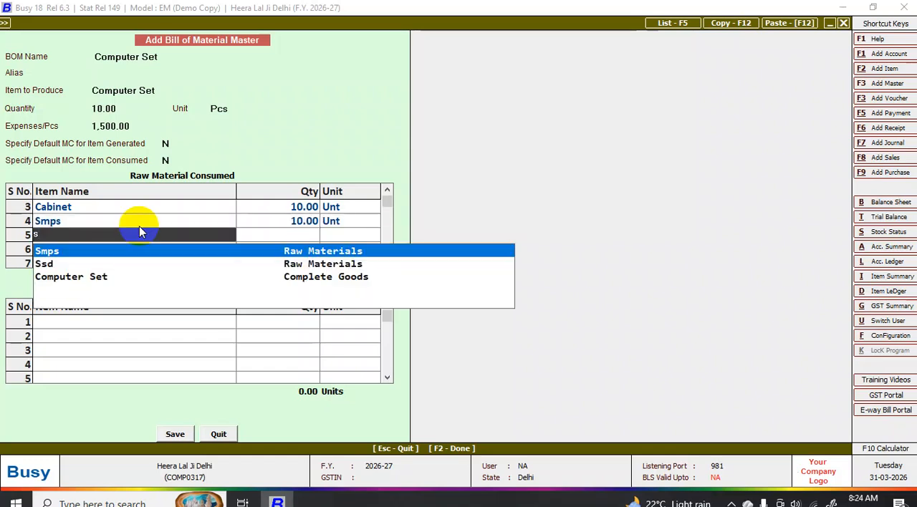
pyautogui.press('Return')
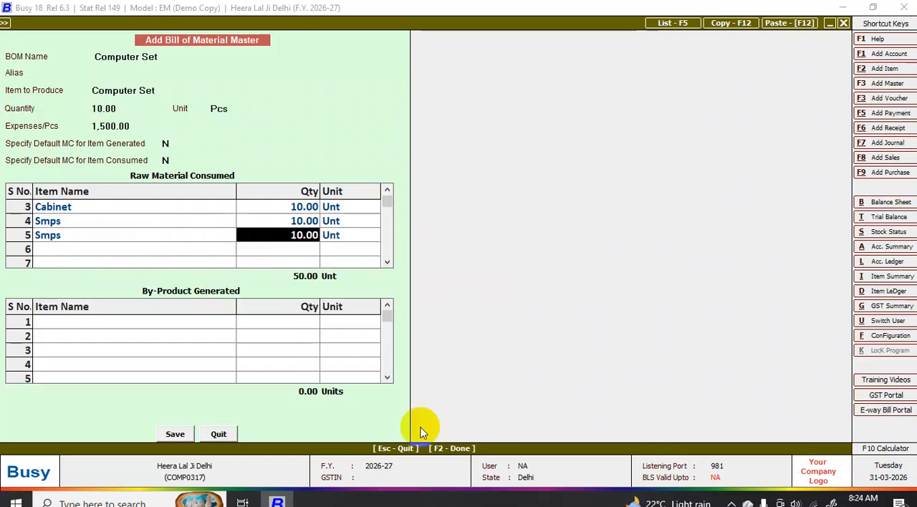
pyautogui.click(104, 240)
pyautogui.write('ssd')
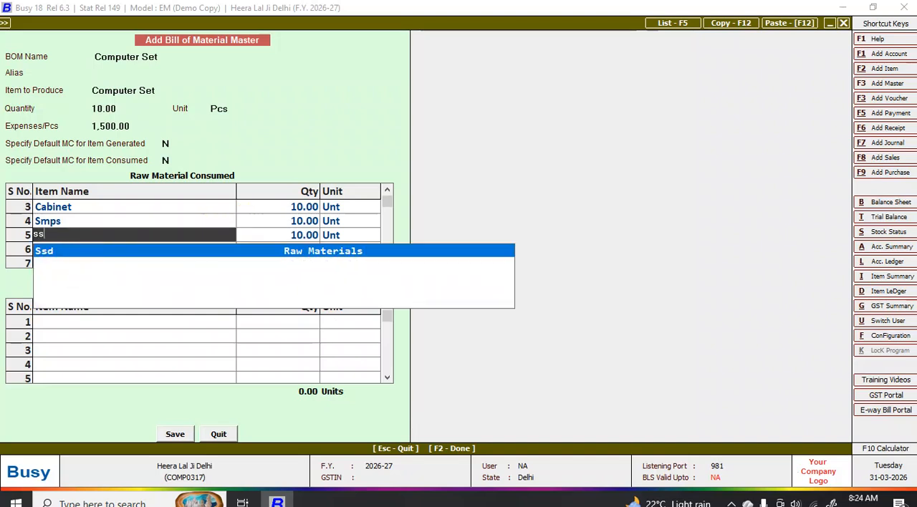
pyautogui.press('Return')
pyautogui.press('Return')
pyautogui.press('Return')
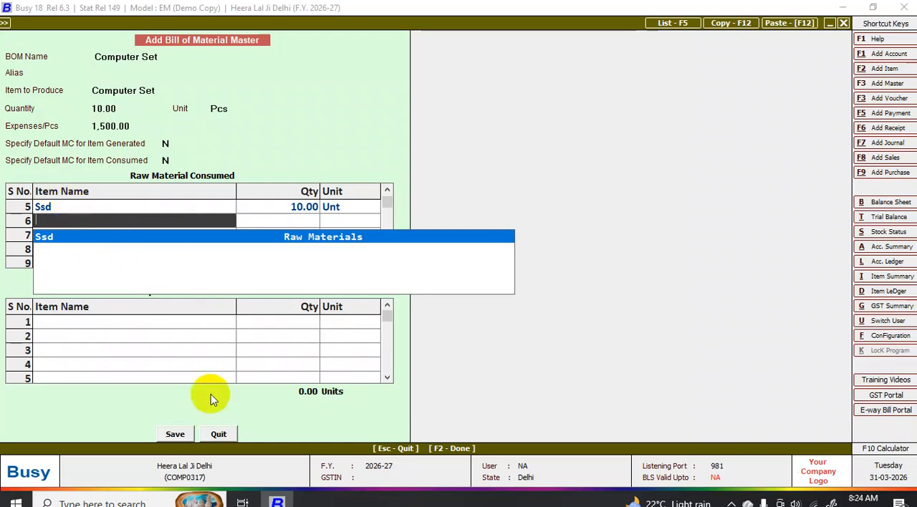
# Step: Leave the blank item master and list the purchase vouchers of all series for 1-4-2026 with the default display options
pyautogui.press('F3')
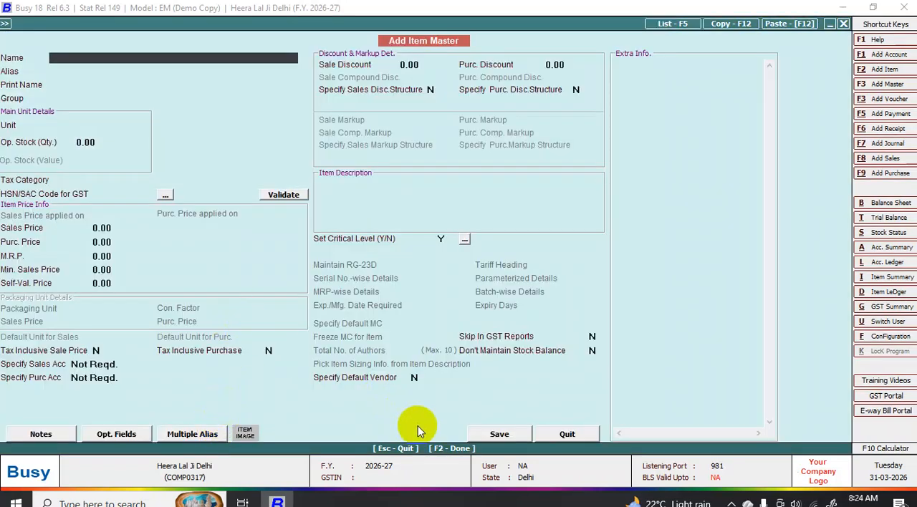
pyautogui.press('Escape')
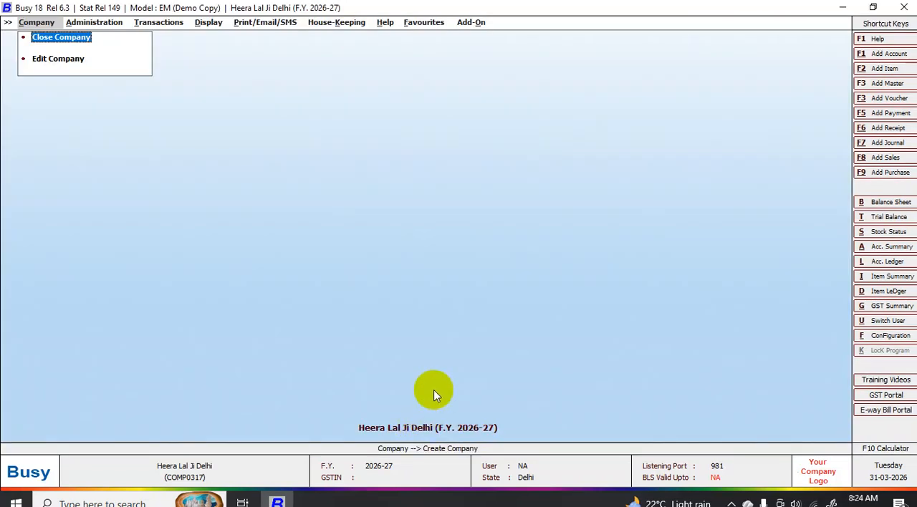
pyautogui.click(161, 22)
pyautogui.click(170, 49)
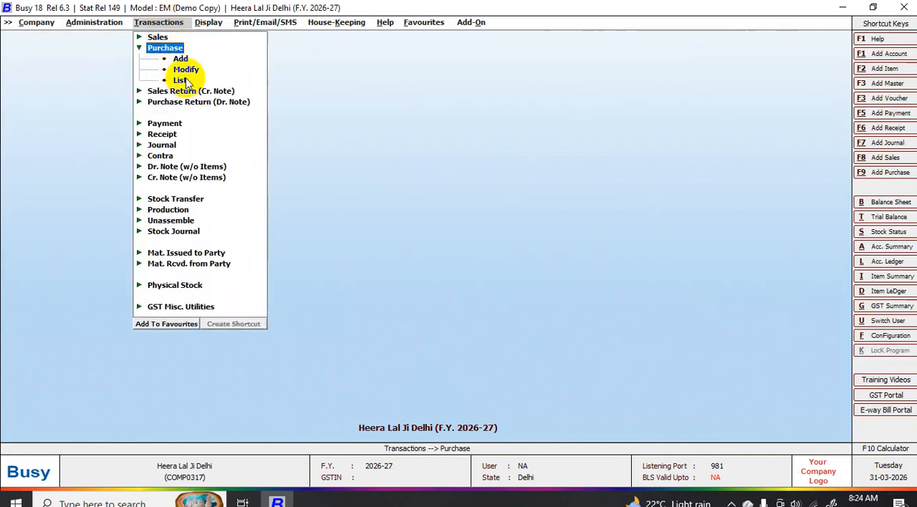
pyautogui.click(180, 81)
pyautogui.click(421, 276)
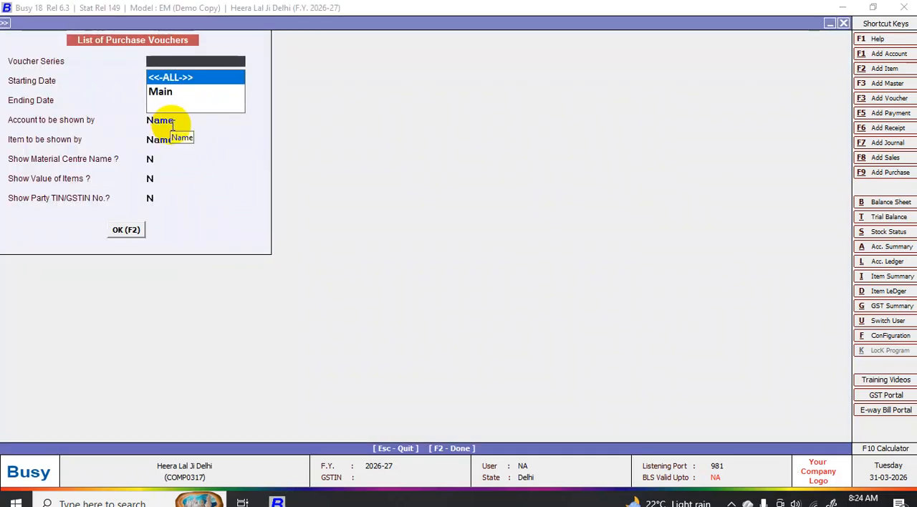
pyautogui.click(129, 231)
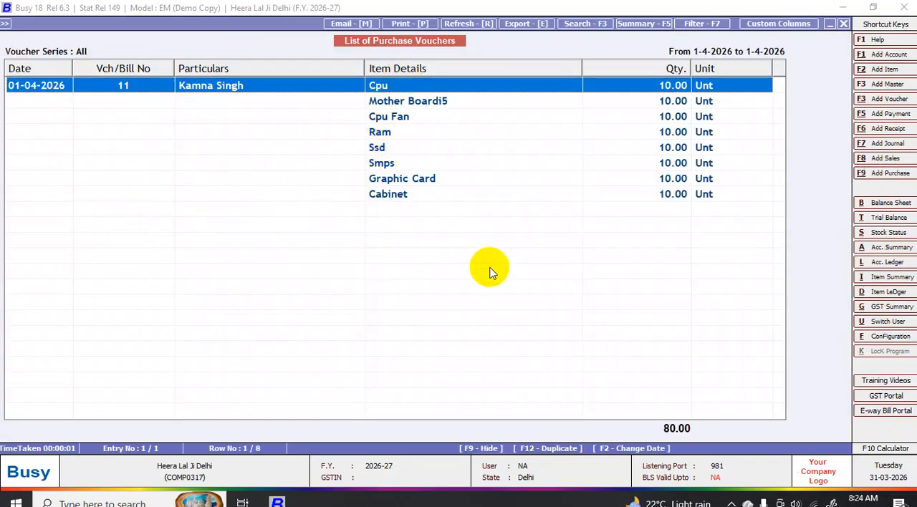
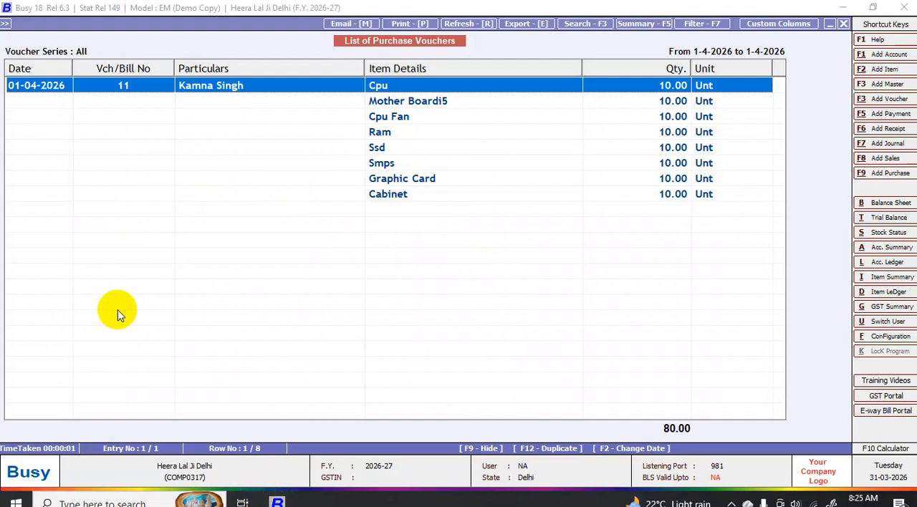
# Step: Close the purchase voucher list and open a blank bill of material master
pyautogui.press('Escape')
pyautogui.press('Escape')
pyautogui.press('Escape')
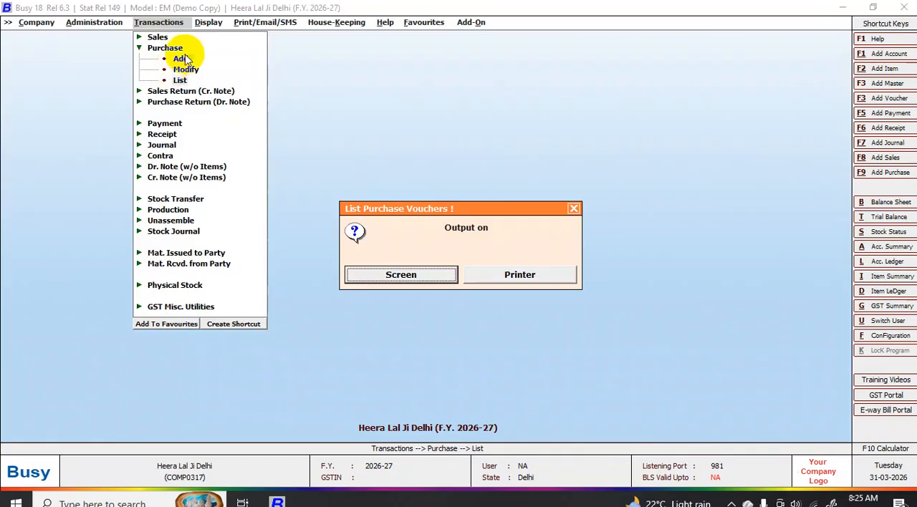
pyautogui.press('Escape')
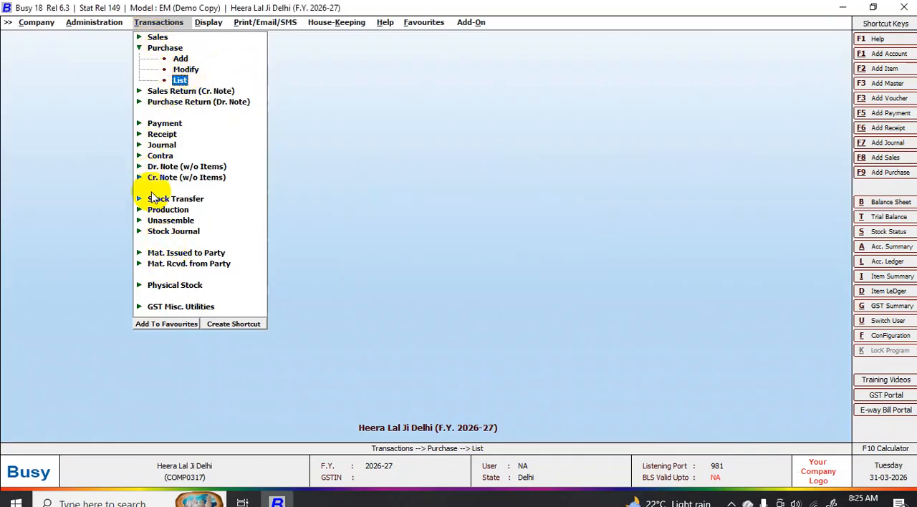
pyautogui.click(880, 84)
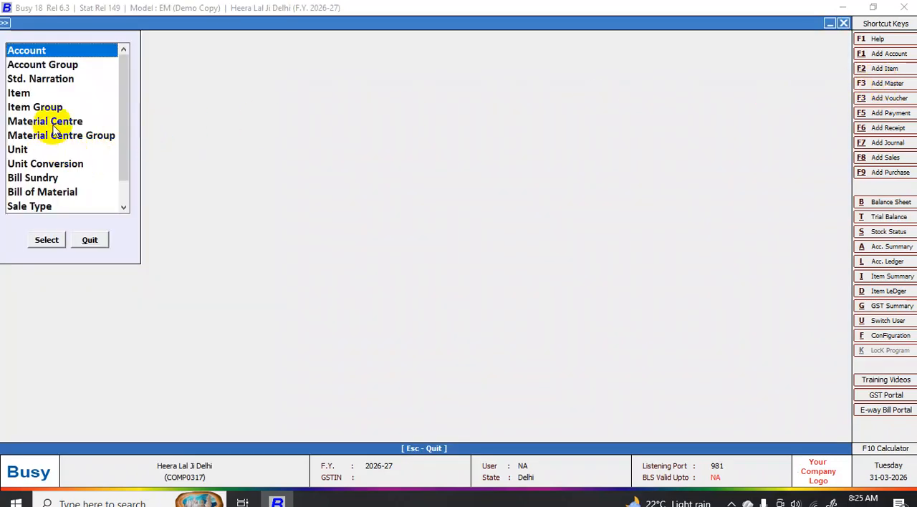
pyautogui.click(32, 194)
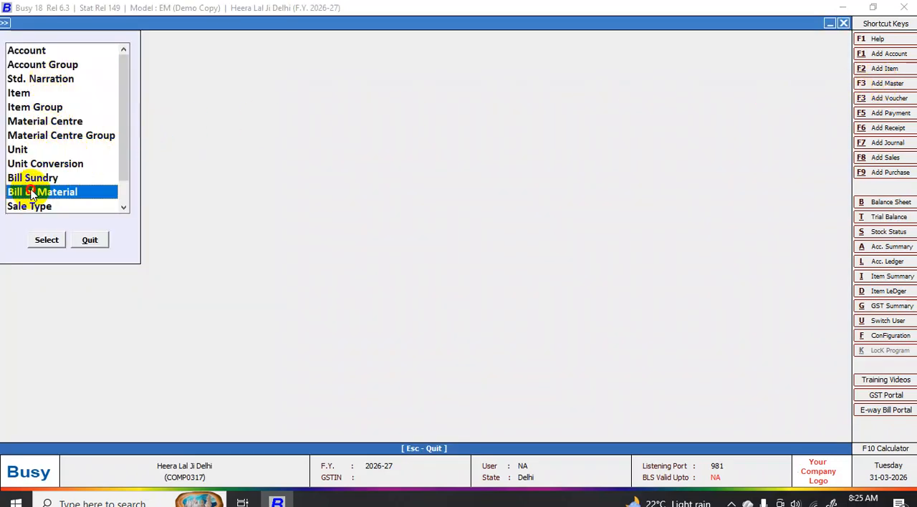
pyautogui.click(60, 239)
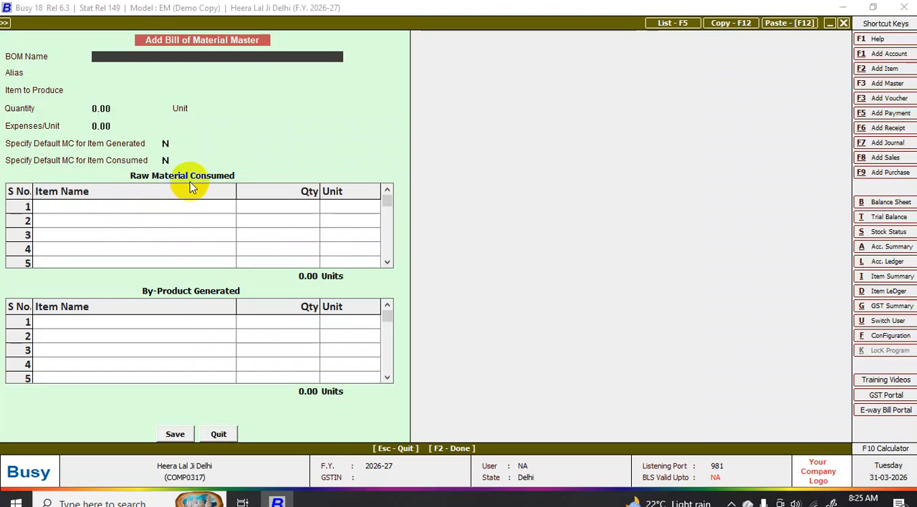
# Step: Name the bill of material Computer Set and make it produce 10 Pcs of the Computer Set item
pyautogui.write('com')
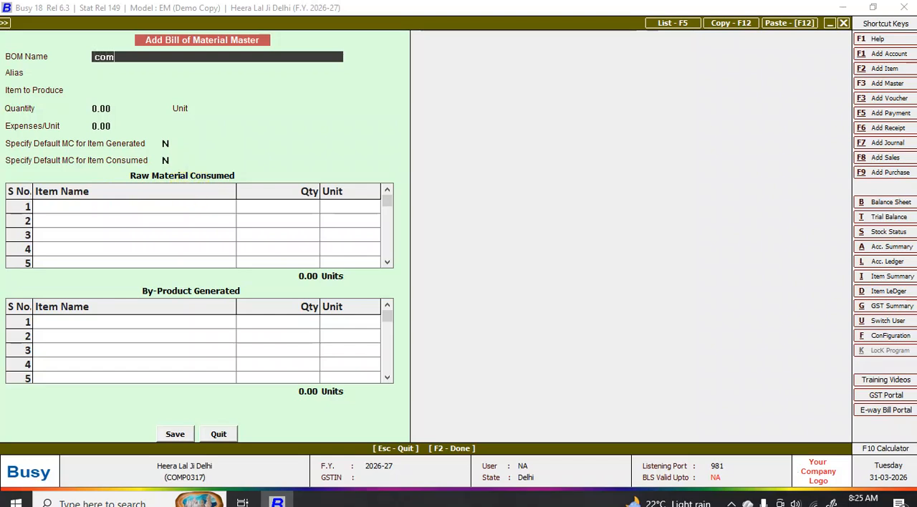
pyautogui.write('puter set')
pyautogui.press('Return')
pyautogui.press('Return')
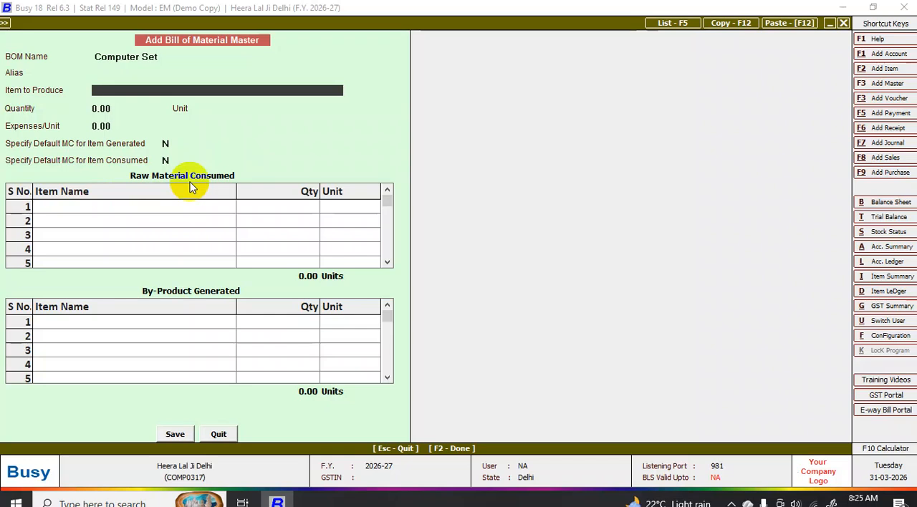
pyautogui.write('c')
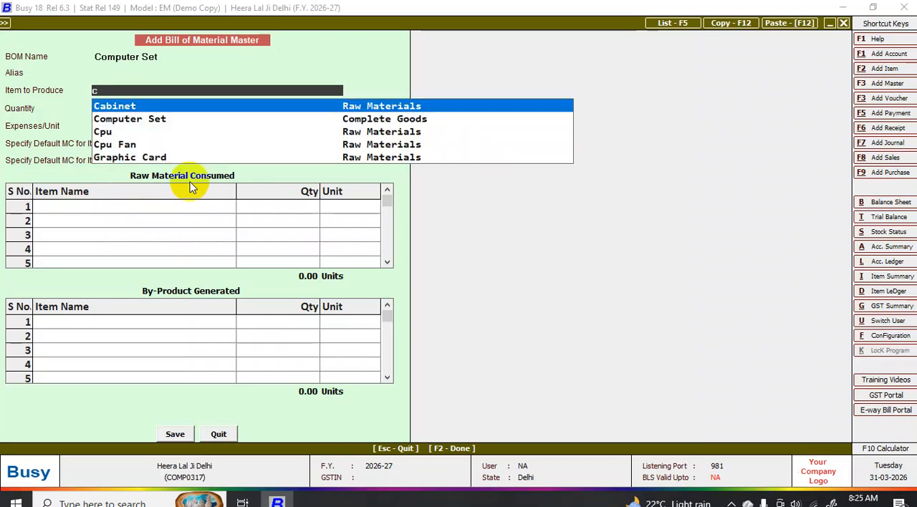
pyautogui.write('omputer Set')
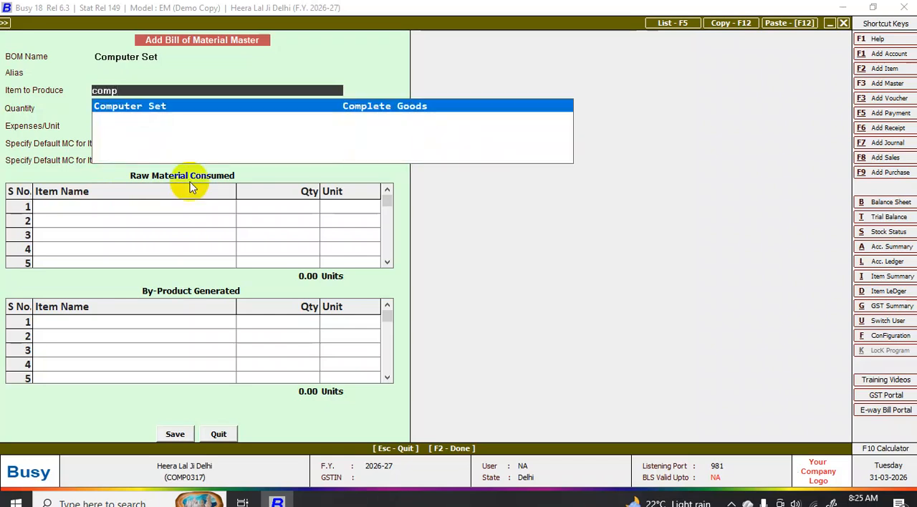
pyautogui.press('Return')
pyautogui.write('10')
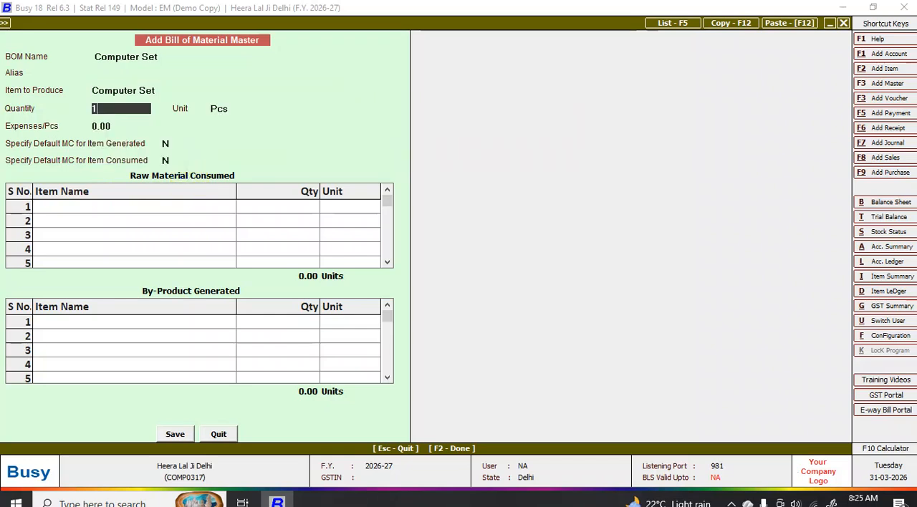
pyautogui.press('Return')
# Step: Set the expenses per piece to 1500 and try to save the bill of material
pyautogui.press('Return')
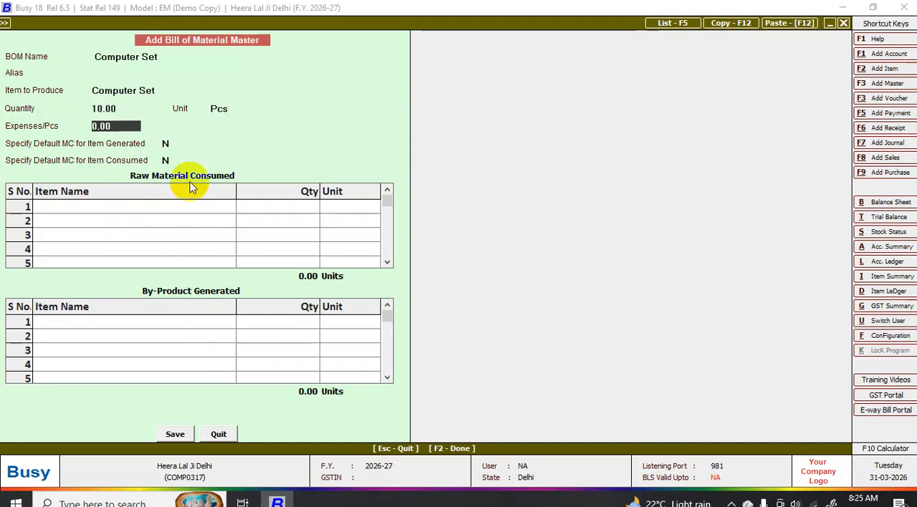
pyautogui.write('1500')
pyautogui.press('F2')
pyautogui.press('Return')
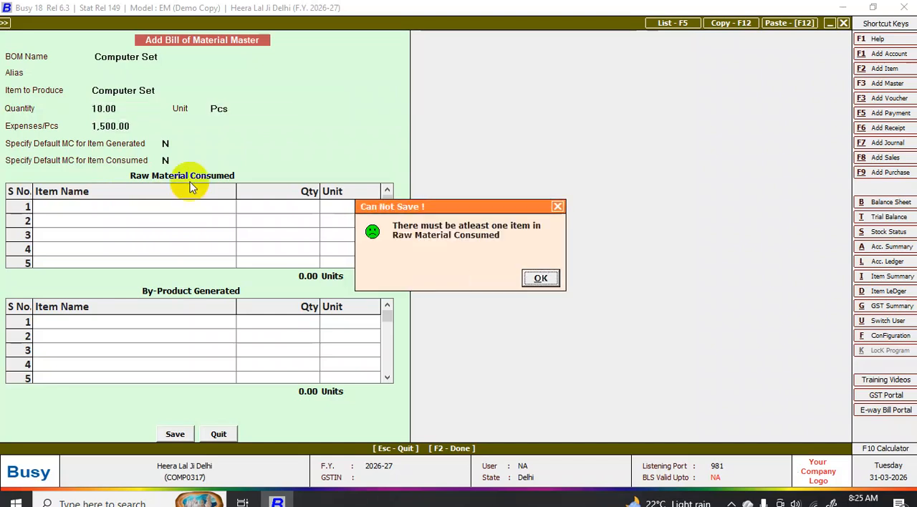
pyautogui.click(539, 278)
# Step: Add Cpu as the first raw material consumed, with quantity 10 Unt, keeping both default material centre options at N
pyautogui.press('Return')
pyautogui.press('Return')
pyautogui.press('Return')
pyautogui.press('Return')
pyautogui.press('Return')
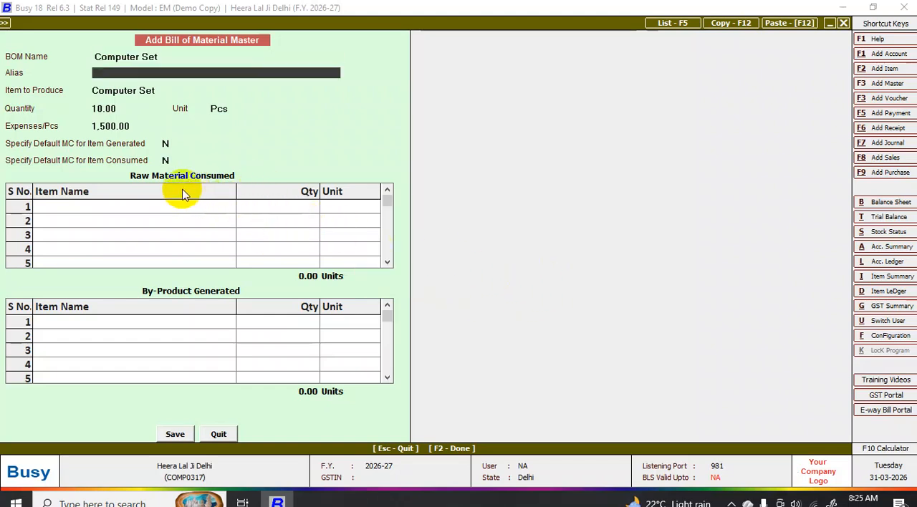
pyautogui.press('Return')
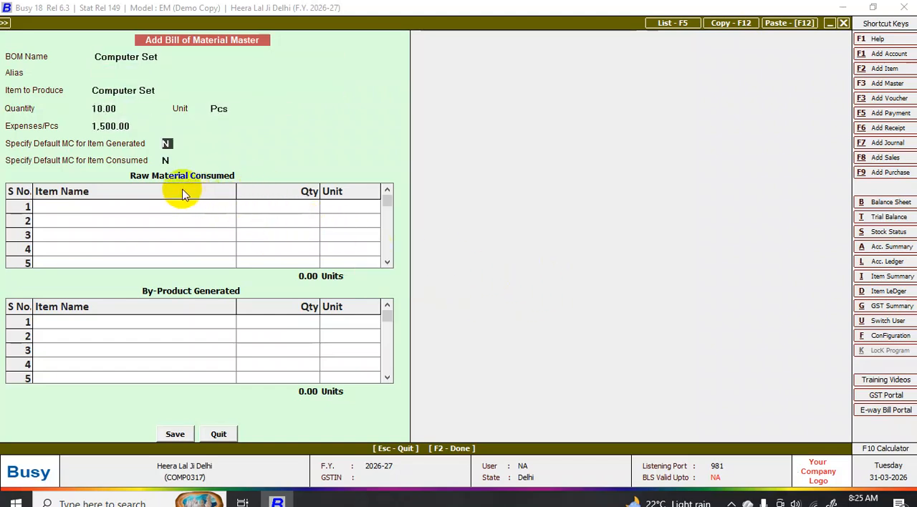
pyautogui.click(61, 210)
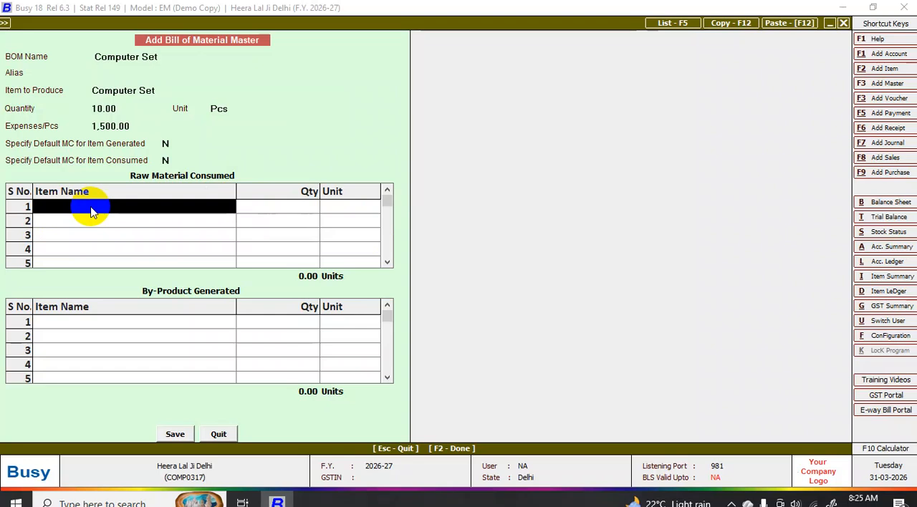
pyautogui.write('c')
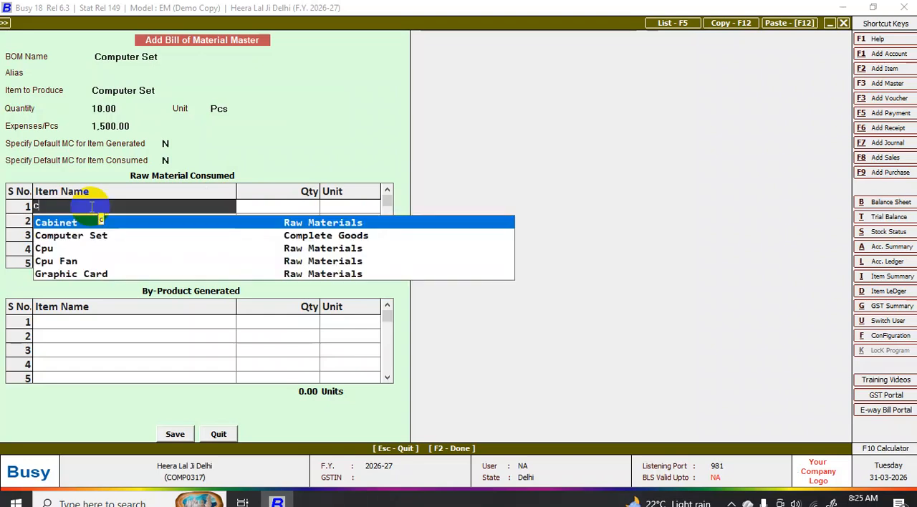
pyautogui.press('Down')
pyautogui.press('Down')
pyautogui.press('Return')
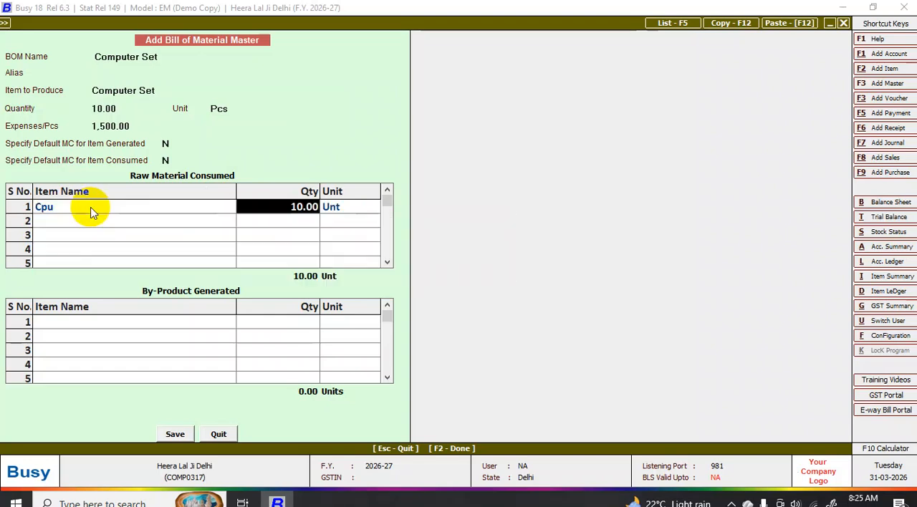
pyautogui.press('Return')
# Step: Add Mother Boardi5 and Cpu Fan as the second and third raw materials, each with quantity 10 Unt
pyautogui.press('Return')
pyautogui.write('m')
pyautogui.press('Return')
pyautogui.press('Return')
pyautogui.press('Return')
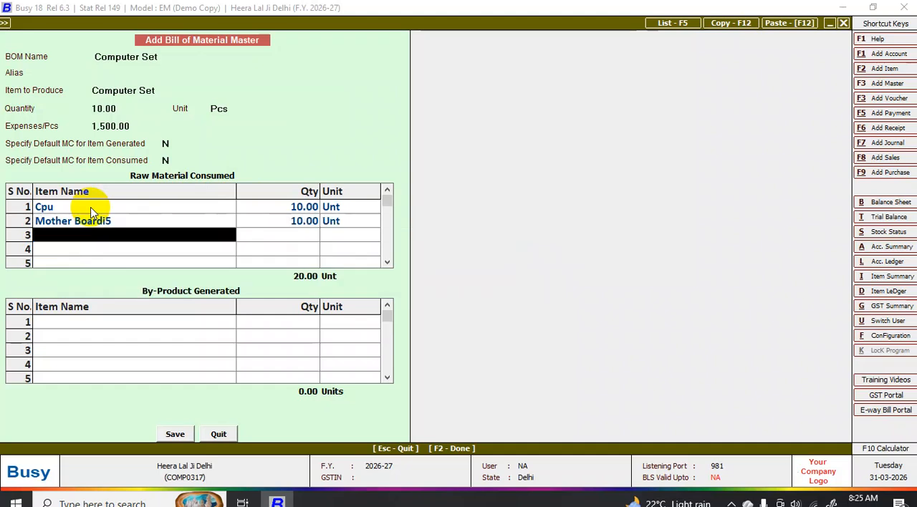
pyautogui.write('c')
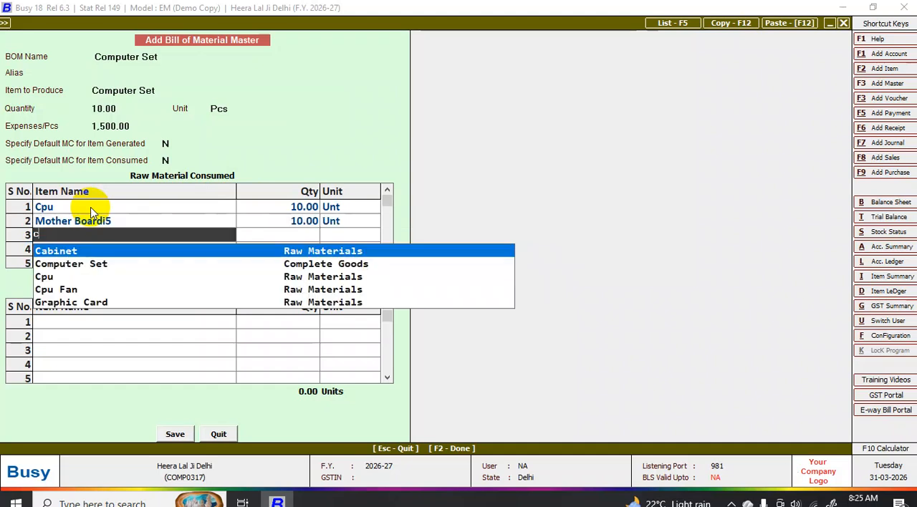
pyautogui.press('Down')
pyautogui.press('Down')
pyautogui.press('Down')
pyautogui.press('Return')
pyautogui.press('Return')
pyautogui.press('Return')
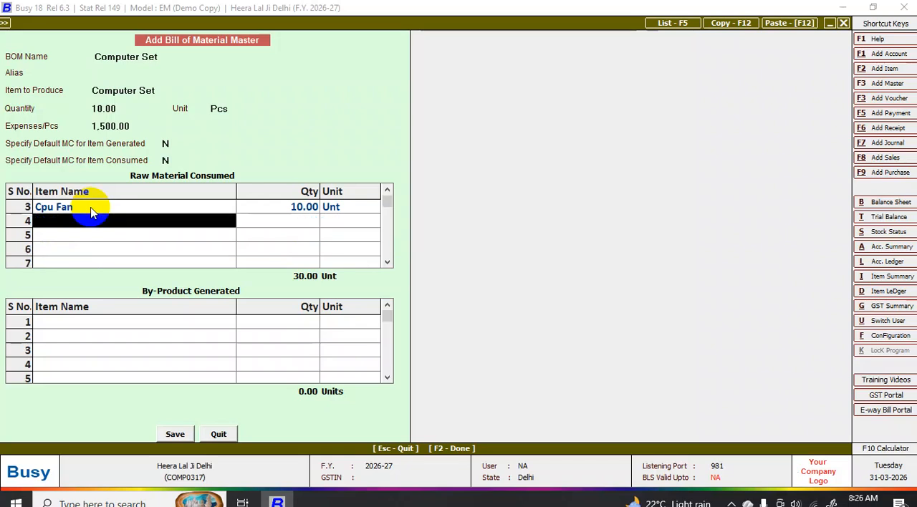
# Step: Add Ram and Ssd as the fourth and fifth raw materials consumed, each with quantity 10 Unt
pyautogui.write('r')
pyautogui.press('Return')
pyautogui.press('Return')
pyautogui.press('Return')
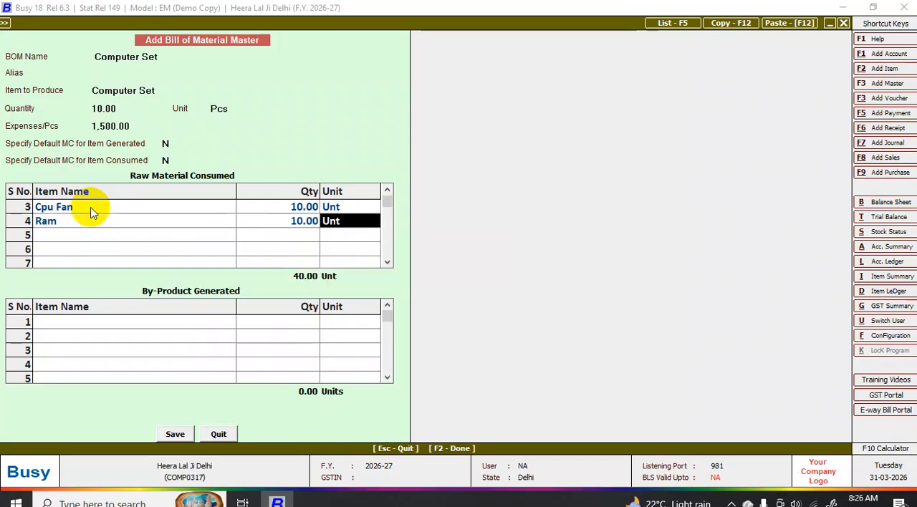
pyautogui.write('ss')
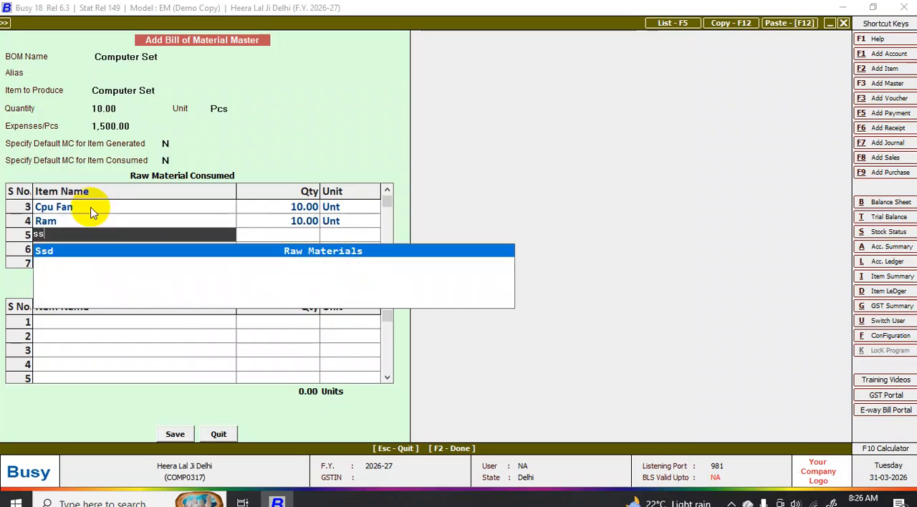
pyautogui.press('Return')
pyautogui.press('Return')
# Step: Add Smps and Graphic Card as the sixth and seventh raw materials consumed, each with quantity 10 Unt
pyautogui.press('Return')
pyautogui.write('smp')
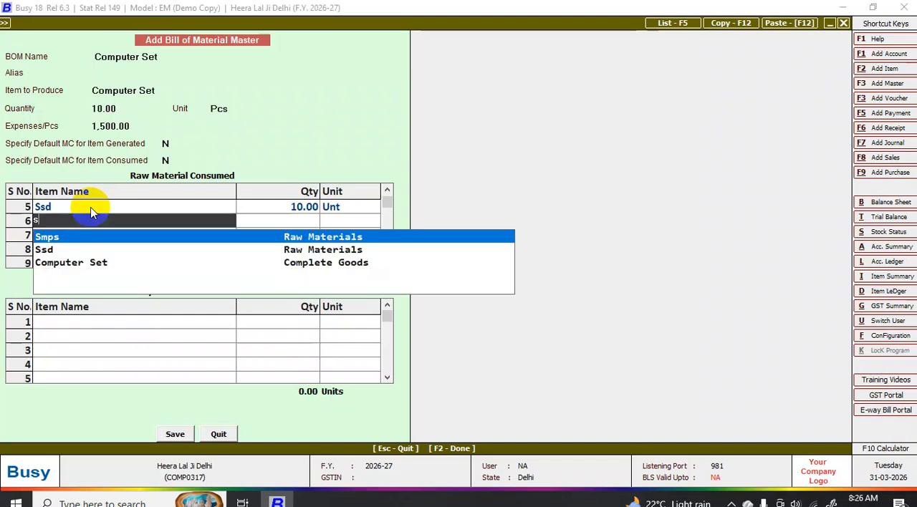
pyautogui.press('Return')
pyautogui.press('Return')
pyautogui.press('Return')
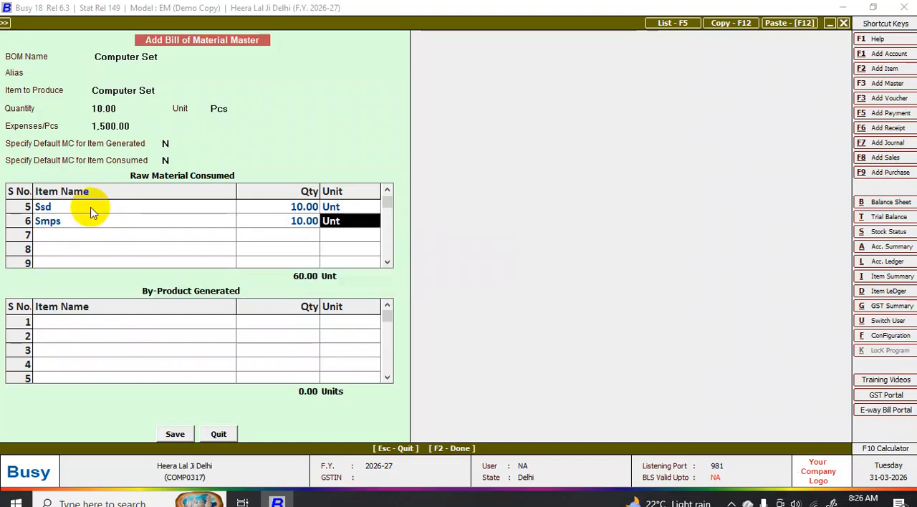
pyautogui.write('gr')
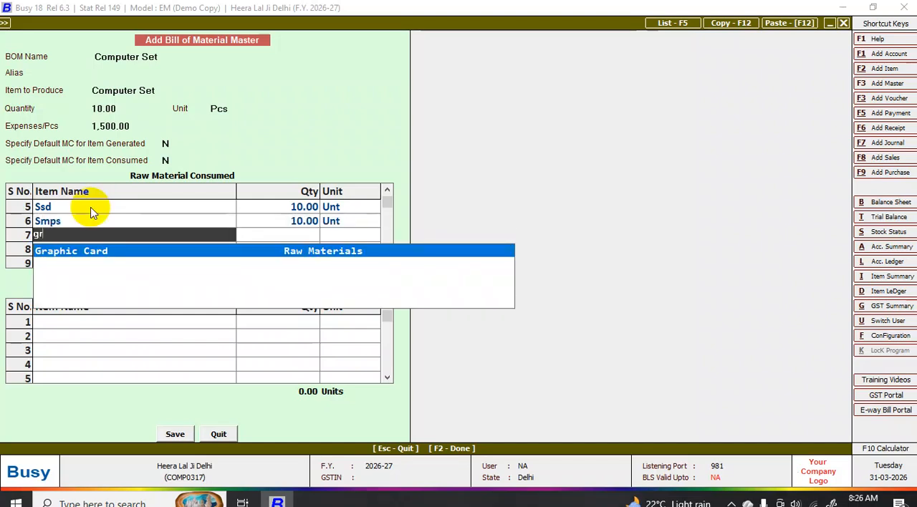
pyautogui.press('Return')
pyautogui.press('Return')
pyautogui.press('Return')
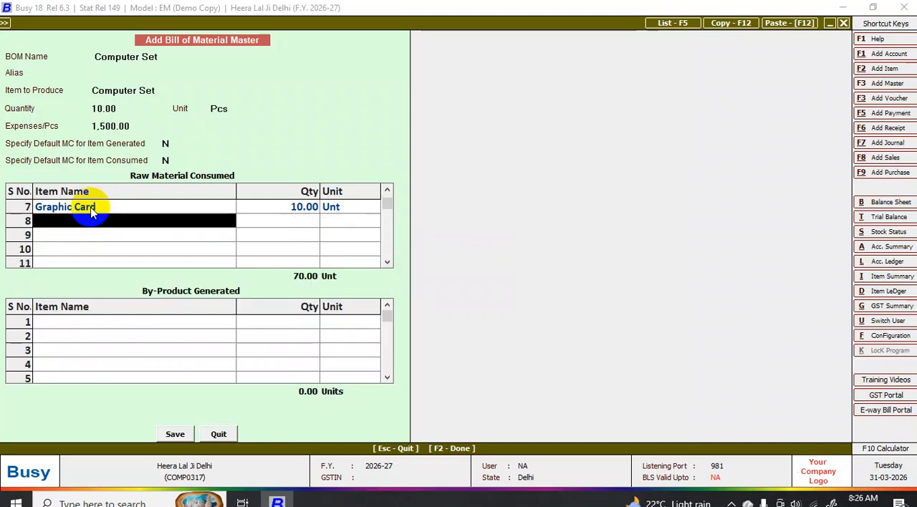
# Step: Add Cabinet as the eighth raw material with quantity 10 Unt and save the bill of material without by-products
pyautogui.write('cab')
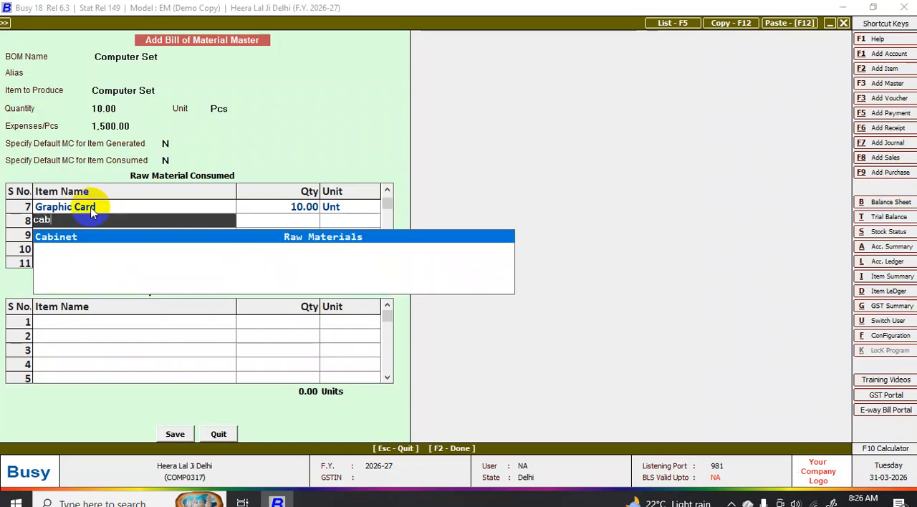
pyautogui.press('Return')
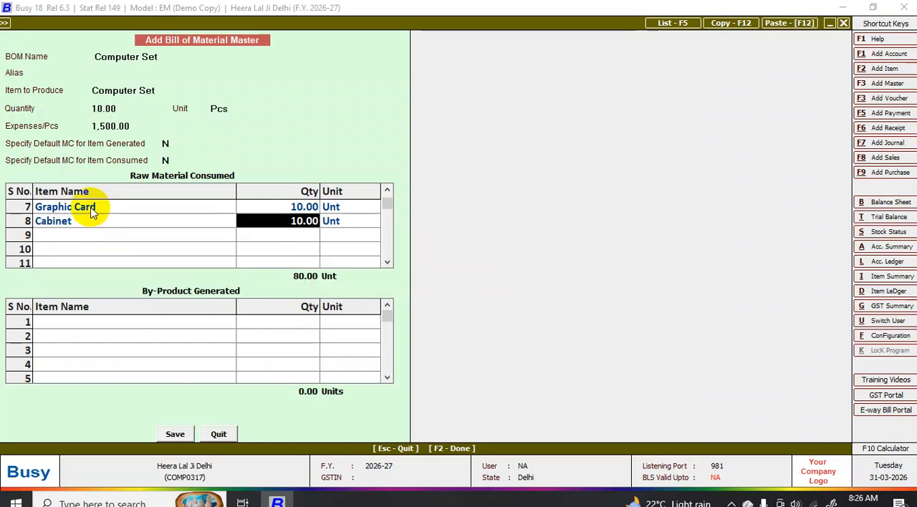
pyautogui.press('Return')
pyautogui.press('Return')
pyautogui.press('Return')
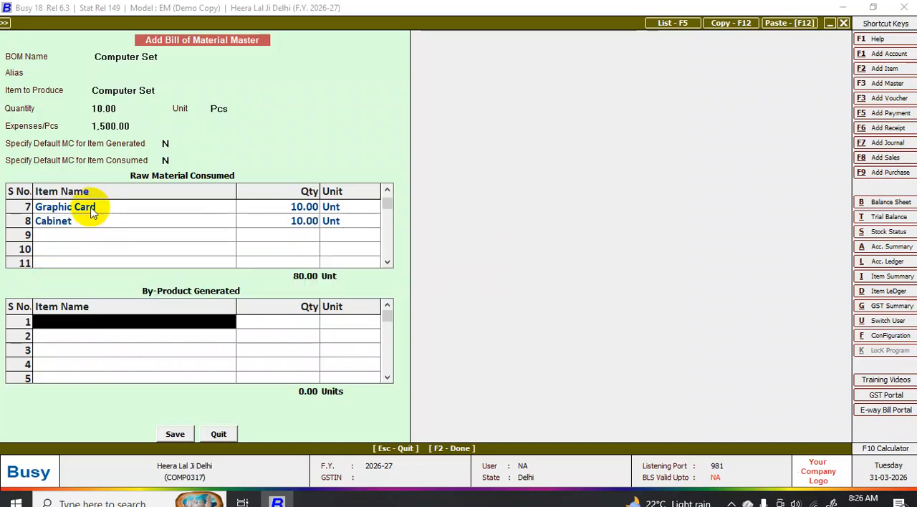
pyautogui.press('Return')
pyautogui.press('Return')
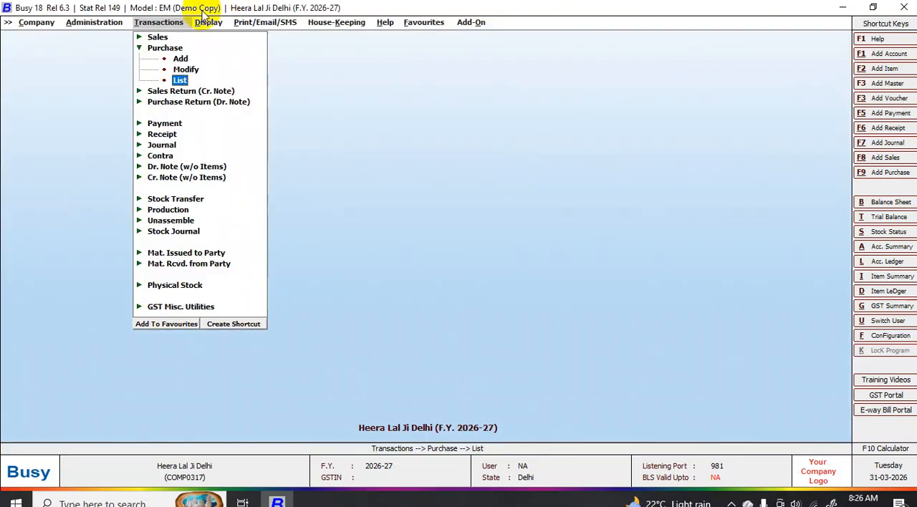
# Step: Start a material issued to party voucher in series Main dated 01-04-2026, with type Issued for Job Work
pyautogui.click(175, 253)
pyautogui.click(185, 264)
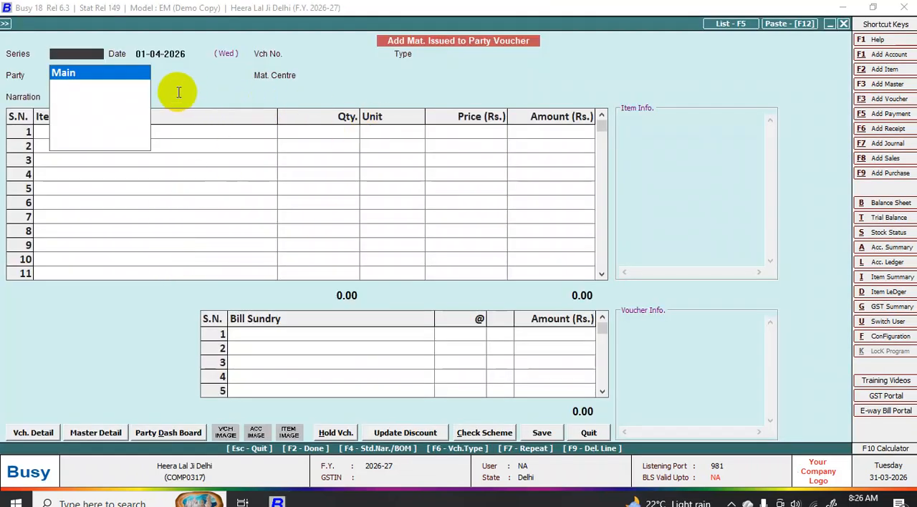
pyautogui.press('Return')
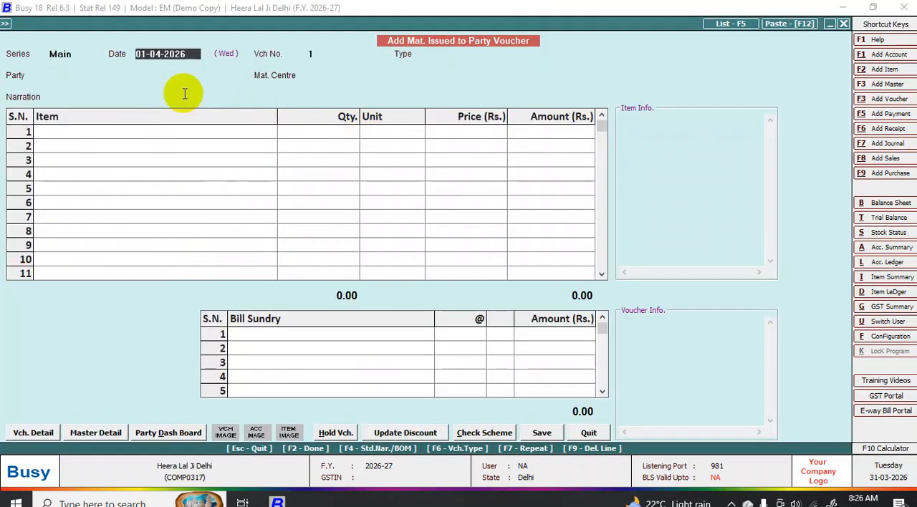
pyautogui.press('Return')
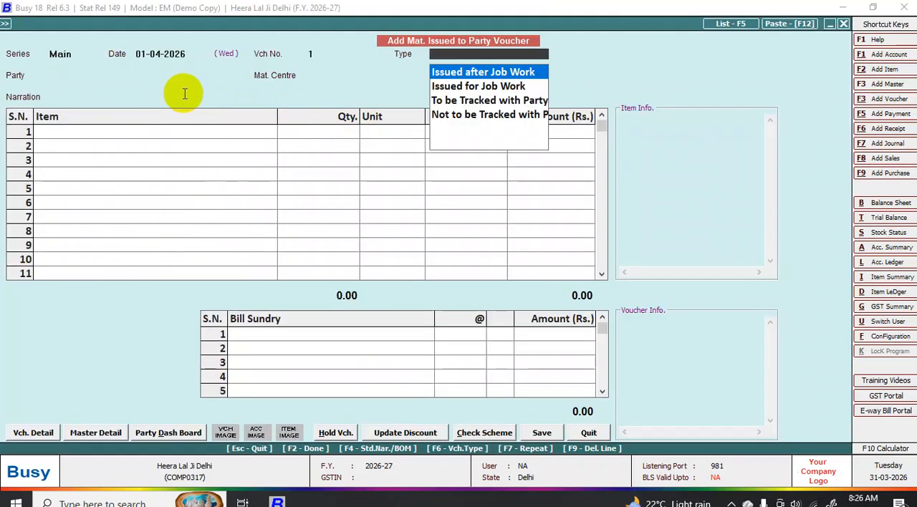
pyautogui.press('Down')
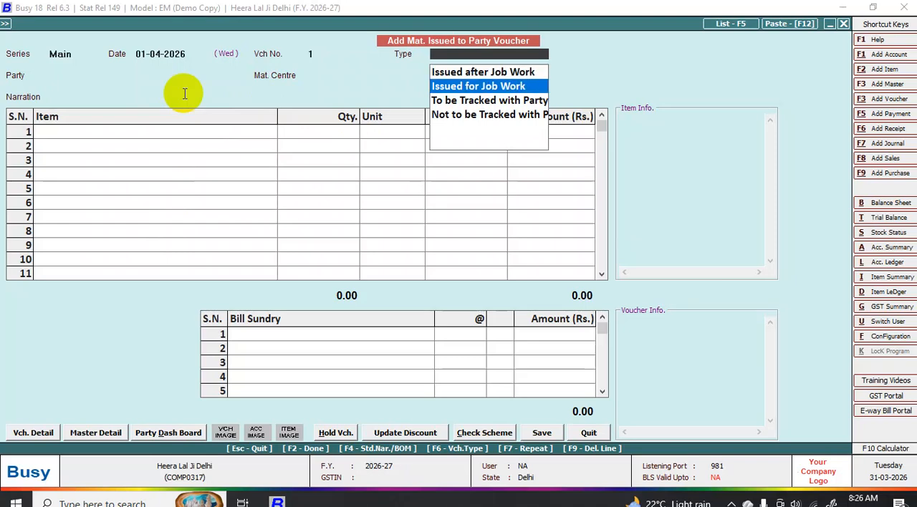
pyautogui.press('Return')
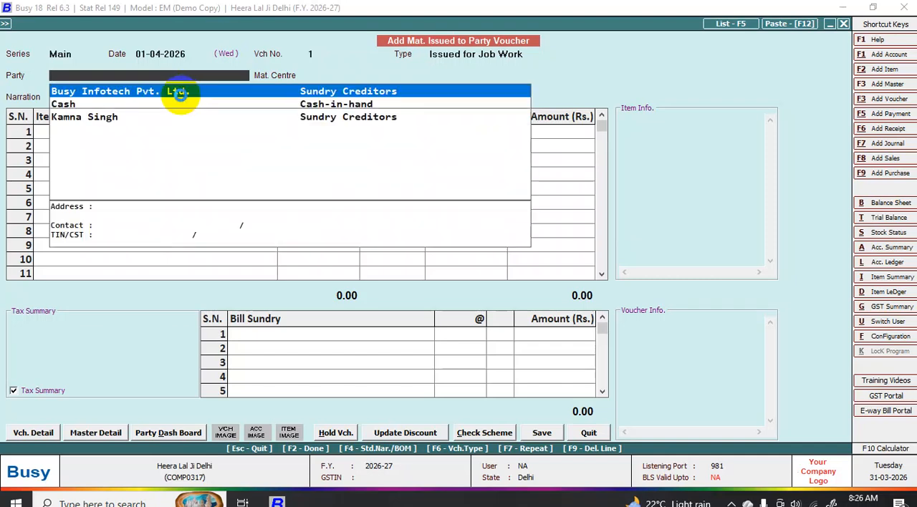
# Step: Create a new party account named Teena Factory in the Sundry Creditors group
pyautogui.press('F3')
pyautogui.write('t')
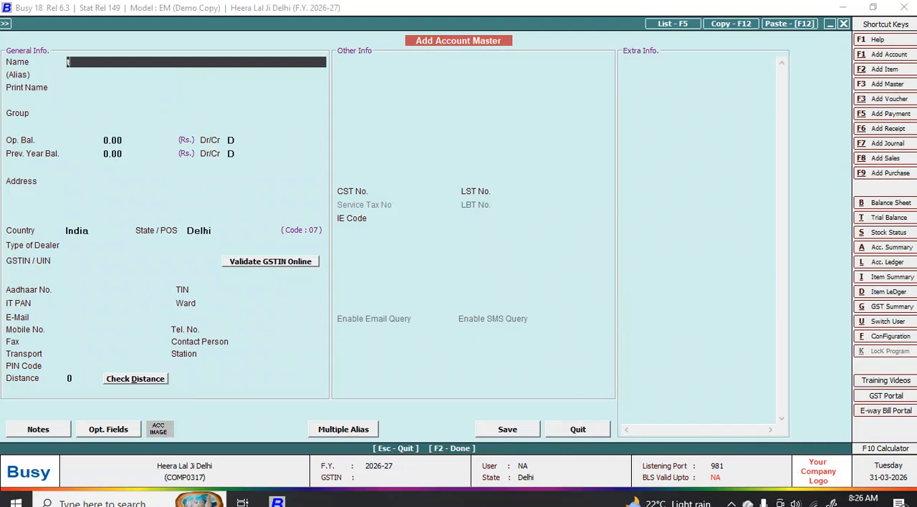
pyautogui.write('eena factory')
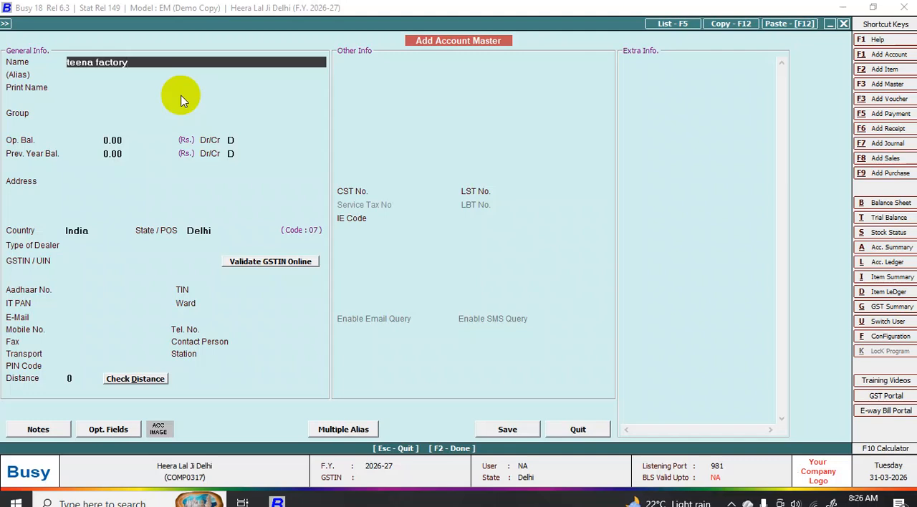
pyautogui.press('Return')
pyautogui.press('Return')
pyautogui.press('Return')
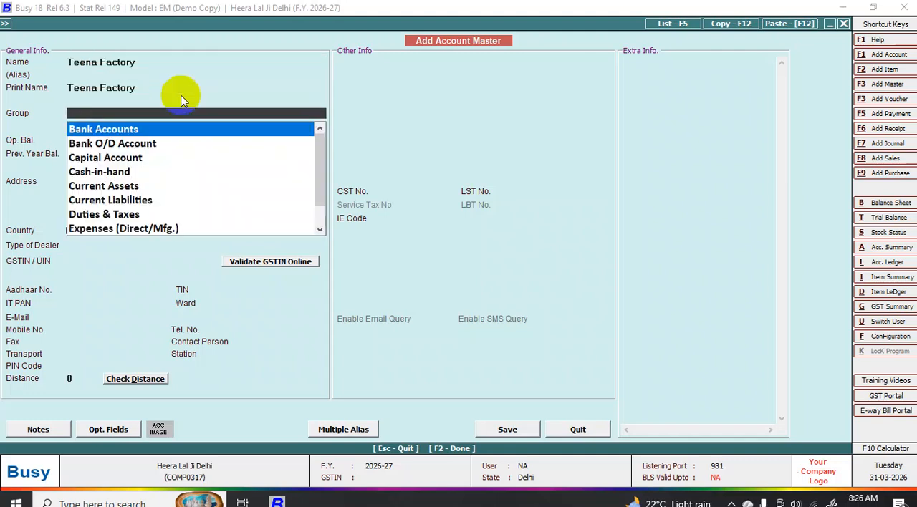
pyautogui.write('s')
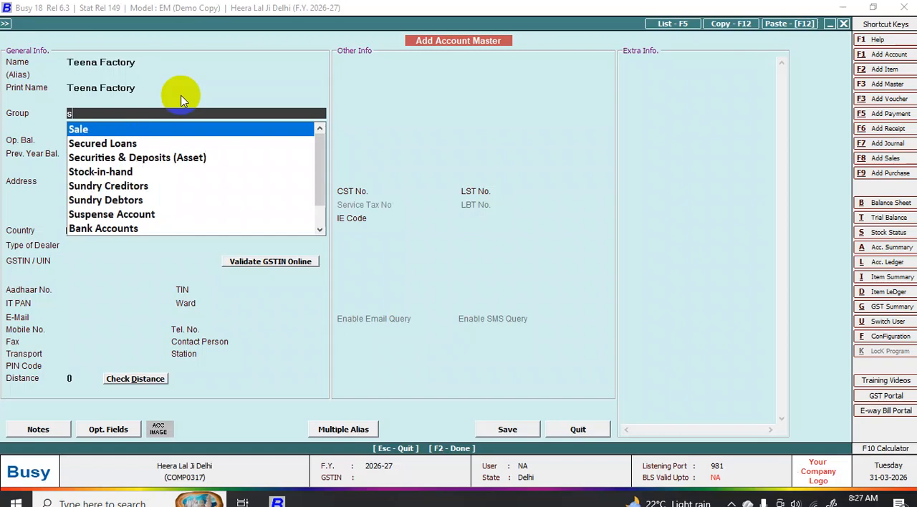
pyautogui.press('Down')
pyautogui.press('Down')
pyautogui.press('Down')
pyautogui.press('Down')
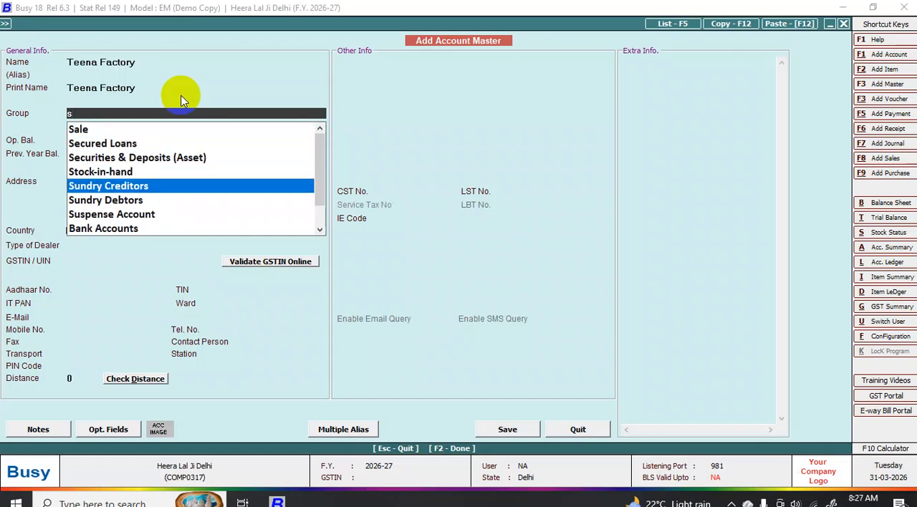
pyautogui.press('Return')
pyautogui.press('Return')
pyautogui.press('Return')
# Step: Set Teena Factory's type of dealer to Un-Registered, save the account and use it as the voucher's party
pyautogui.press('Return')
pyautogui.press('Return')
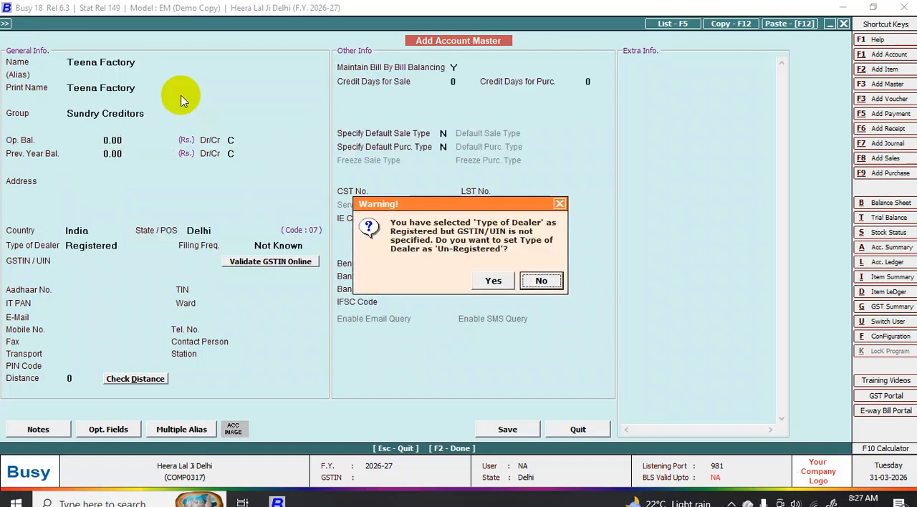
pyautogui.press('Left')
pyautogui.press('Return')
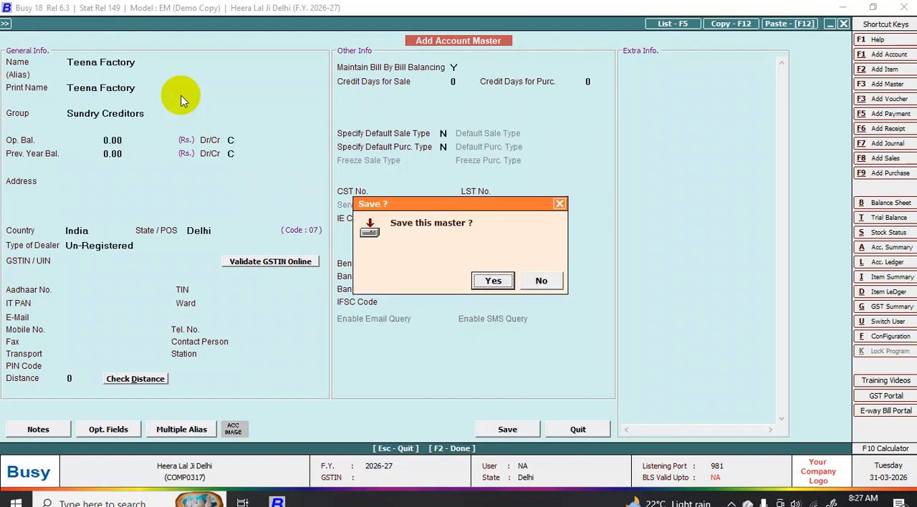
pyautogui.press('Return')
pyautogui.press('Return')
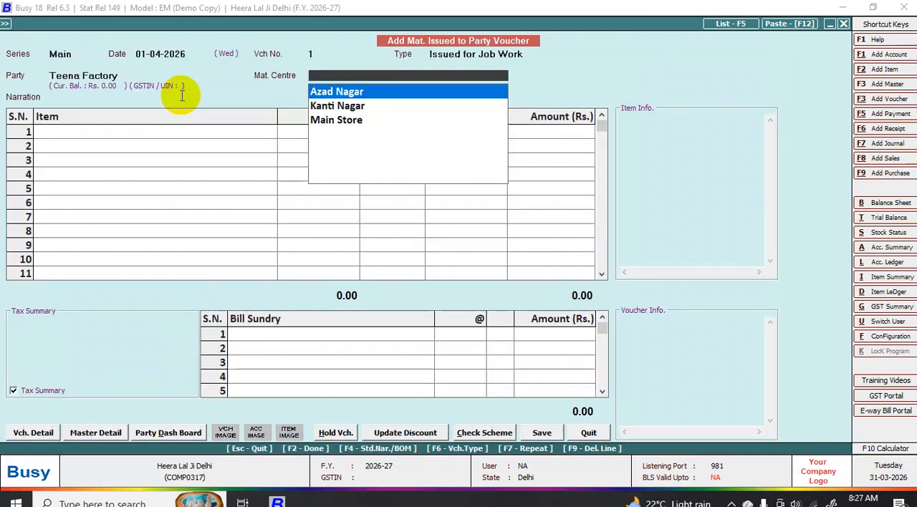
# Step: Choose Kanti Nagar as the voucher's material centre and leave the narration blank
pyautogui.press('Down')
pyautogui.press('Return')
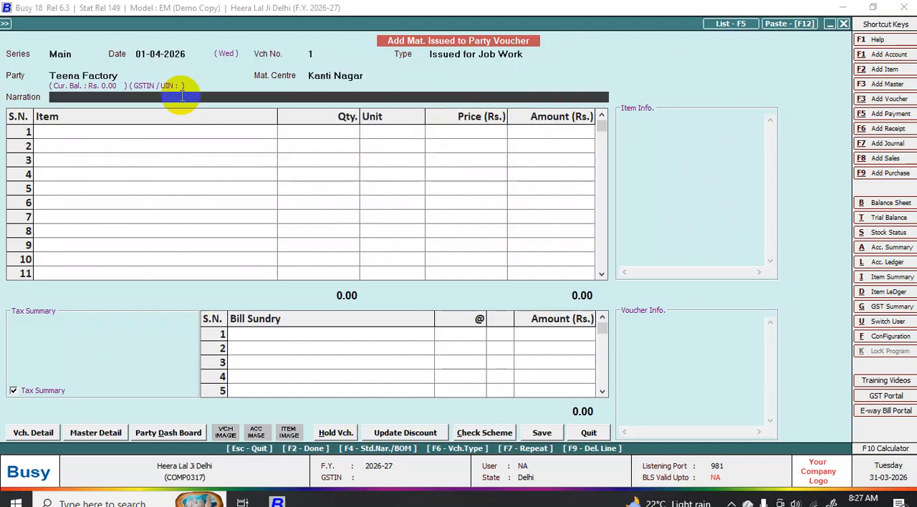
pyautogui.press('Return')
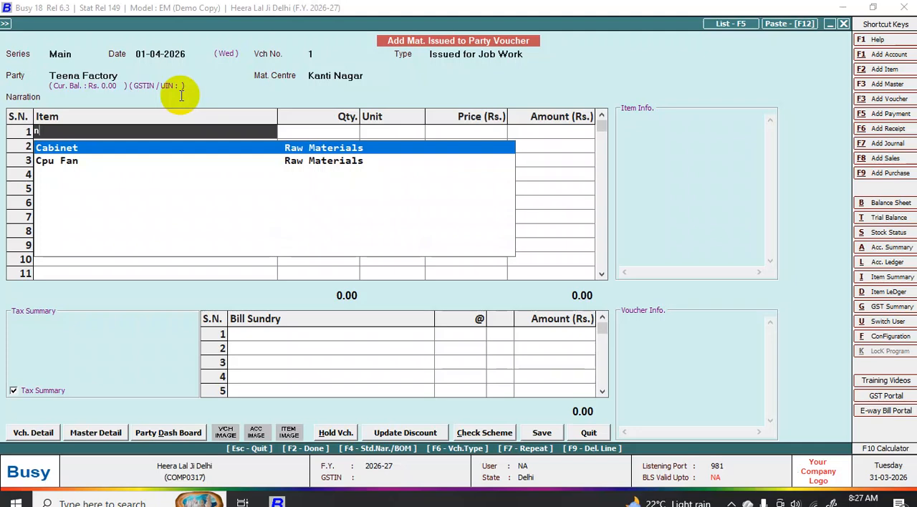
# Step: Try to save the voucher with 10 Pcs of Computer Set as its only item
pyautogui.press('BackSpace')
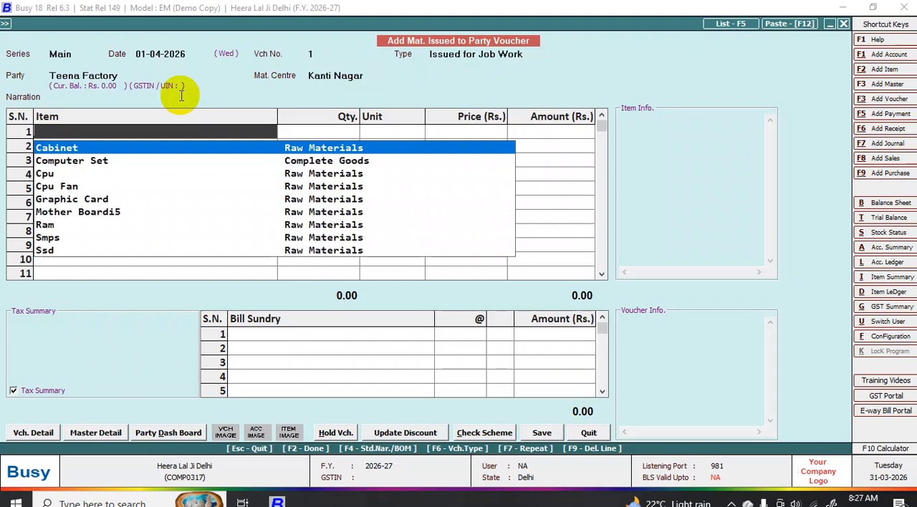
pyautogui.write('com')
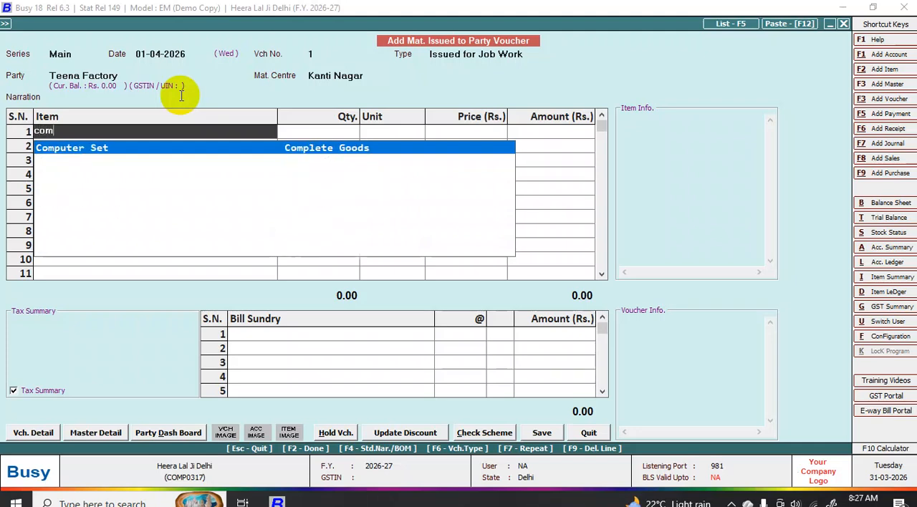
pyautogui.press('Return')
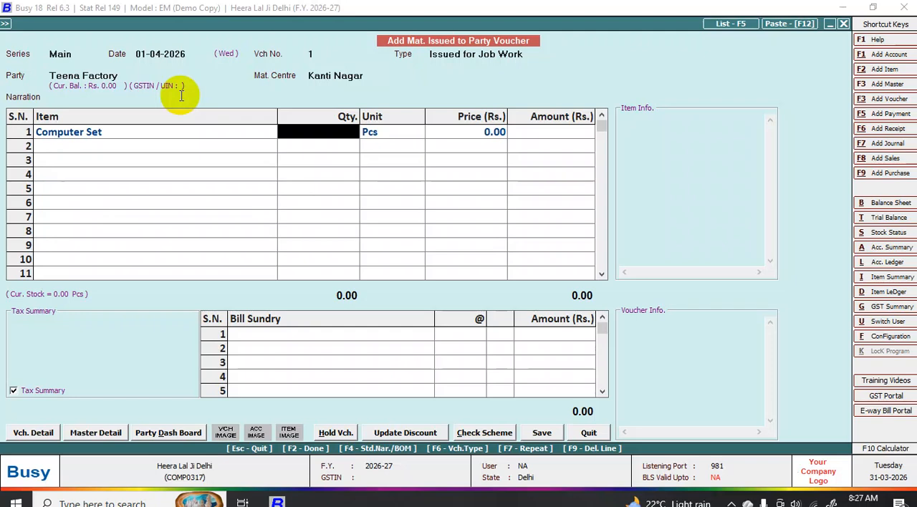
pyautogui.write('10')
pyautogui.press('Return')
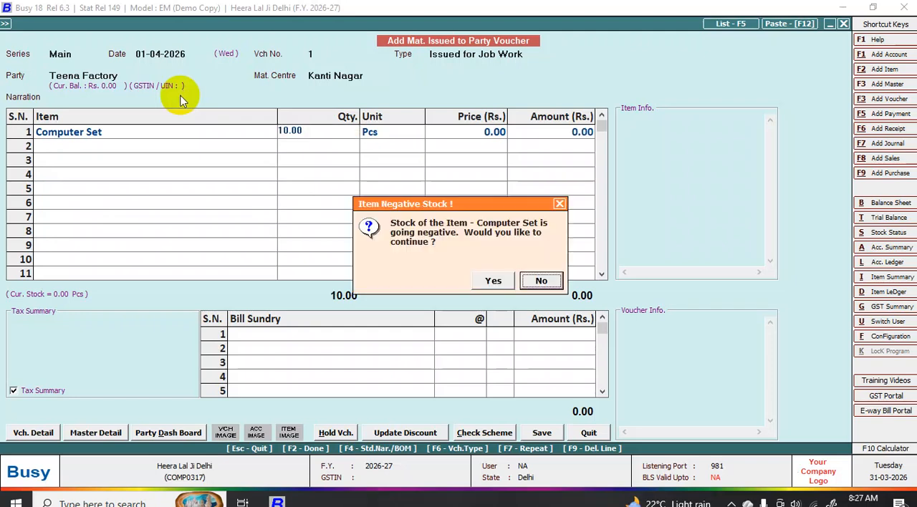
pyautogui.press('Left')
pyautogui.press('Return')
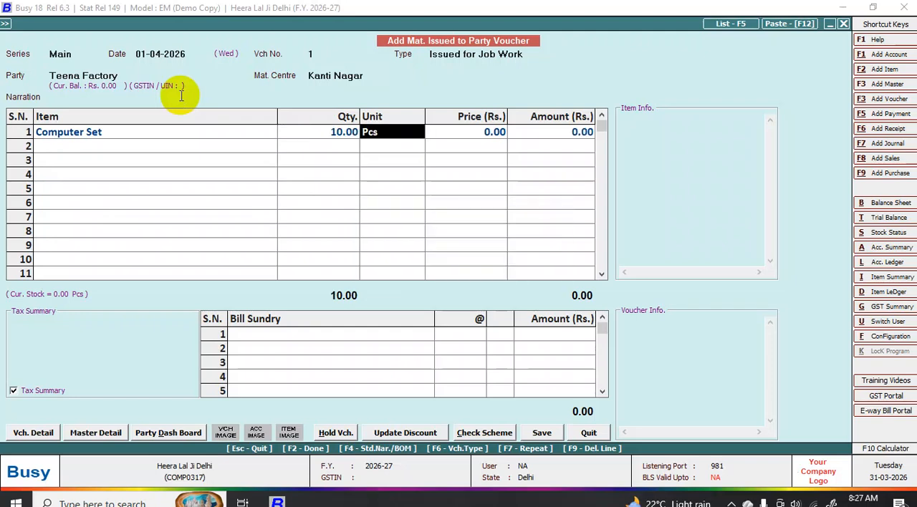
pyautogui.press('Tab')
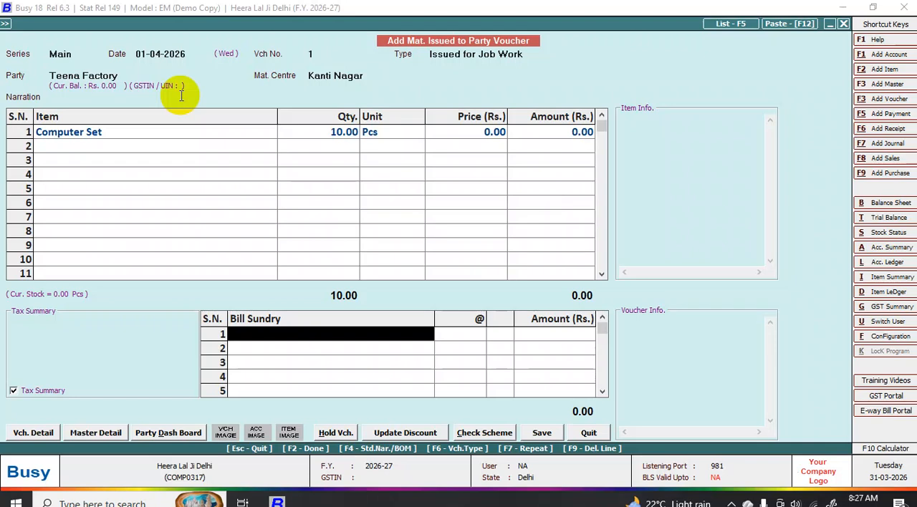
pyautogui.press('F2')
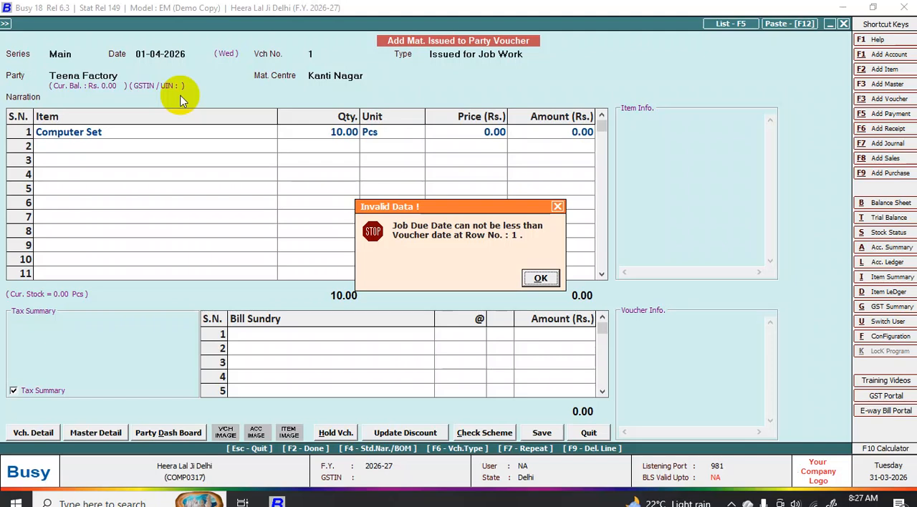
pyautogui.click(541, 278)
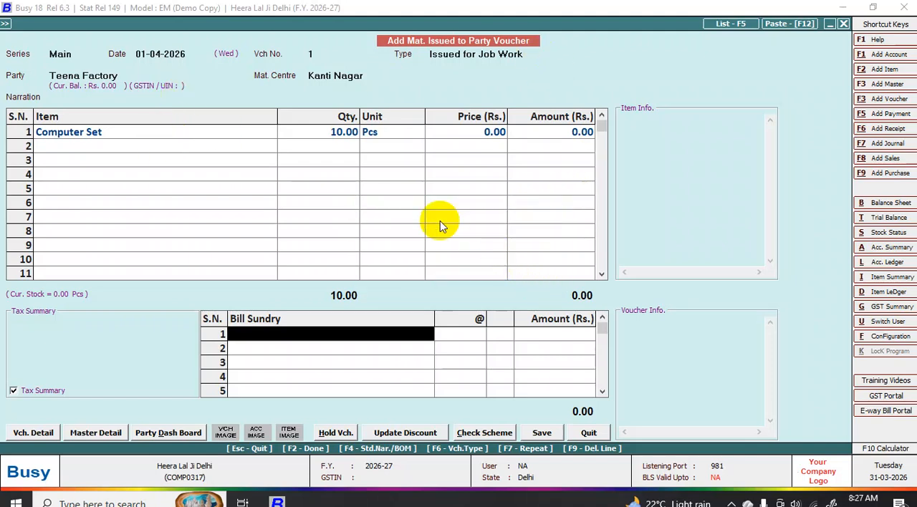
# Step: Replace Computer Set in the first row with the raw material Cpu, quantity 10 Unt, allowing negative stock
pyautogui.click(144, 131)
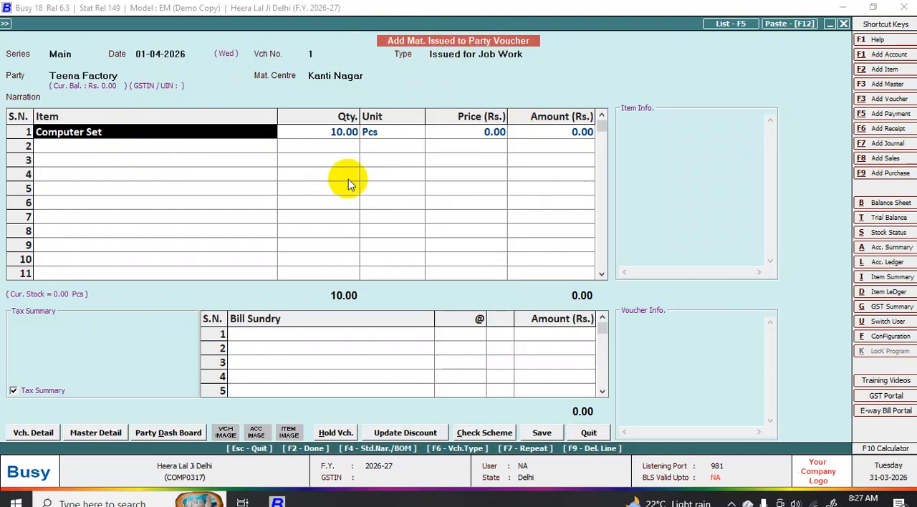
pyautogui.write('c')
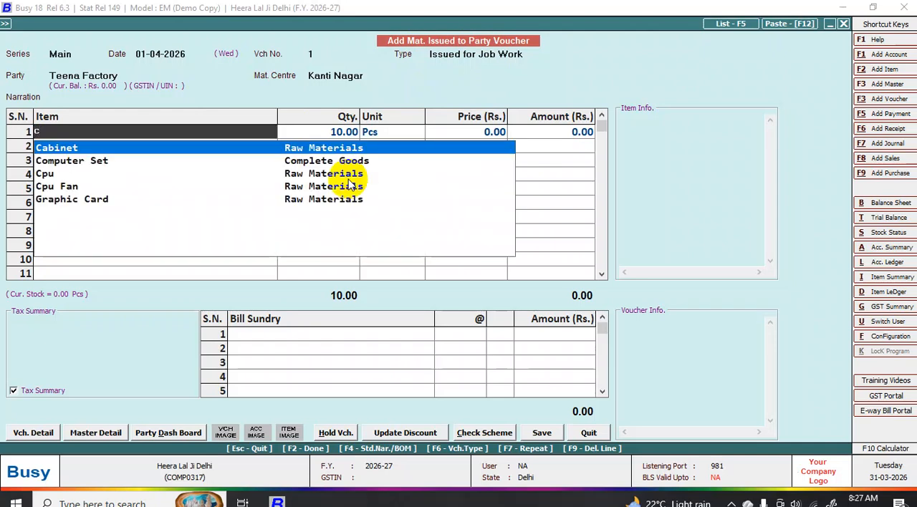
pyautogui.press('Down')
pyautogui.press('Down')
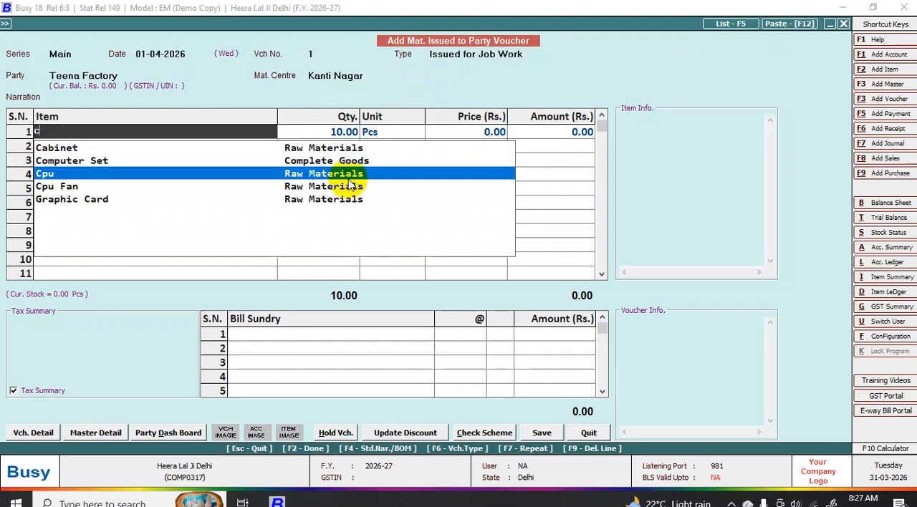
pyautogui.press('Return')
pyautogui.press('Return')
pyautogui.press('Return')
pyautogui.press('Return')
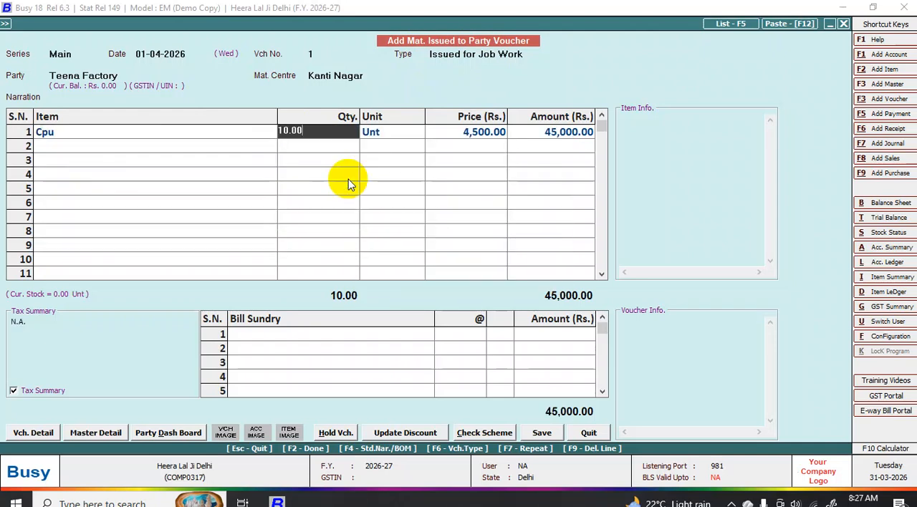
pyautogui.press('Left')
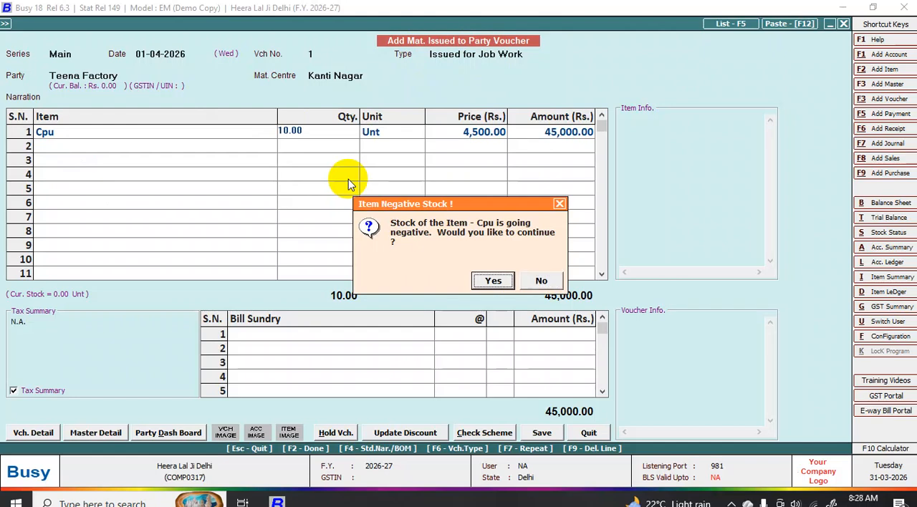
pyautogui.press('Return')
# Step: Assign Job ID 1 to the Cpu line and complete the row at a price of 4,500.00
pyautogui.press('Return')
pyautogui.write('1')
pyautogui.press('Return')
pyautogui.press('Return')
pyautogui.press('Return')
pyautogui.press('Return')
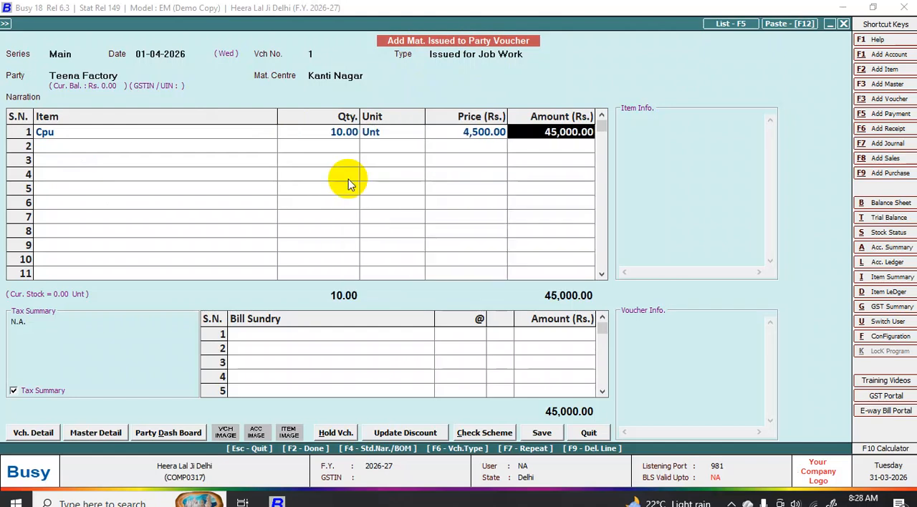
pyautogui.press('Return')
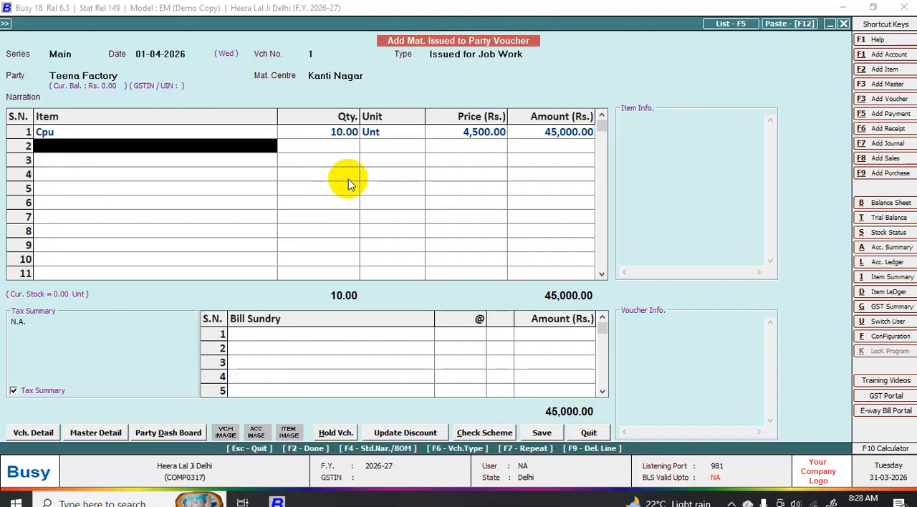
pyautogui.write('c')
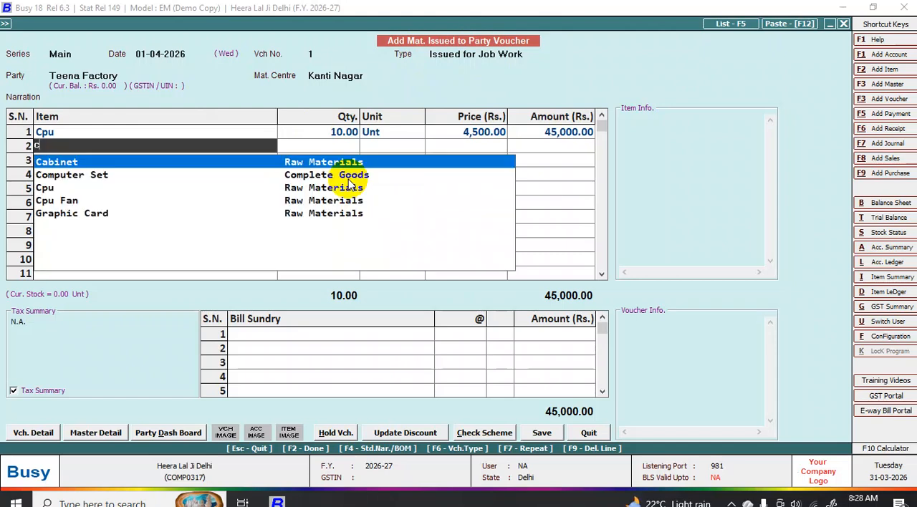
pyautogui.press('Down')
pyautogui.press('Down')
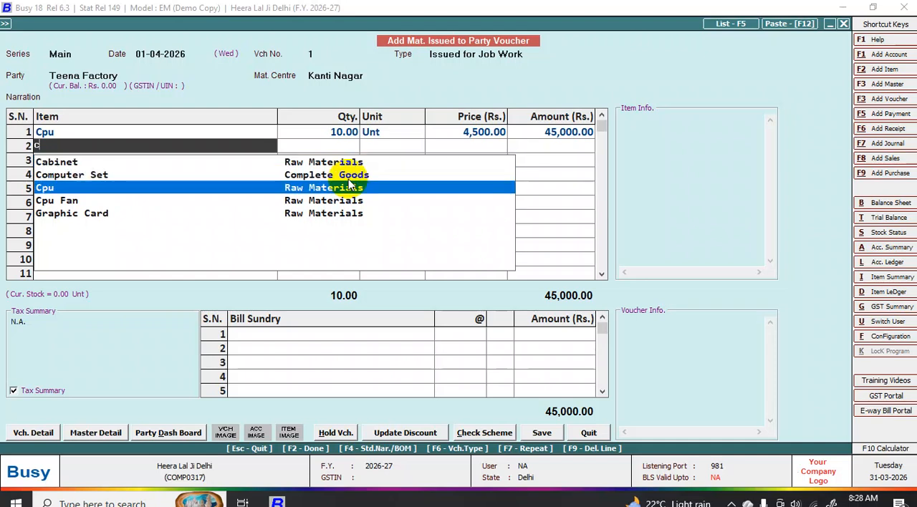
pyautogui.press('Down')
pyautogui.press('Up')
pyautogui.press('Up')
pyautogui.press('Up')
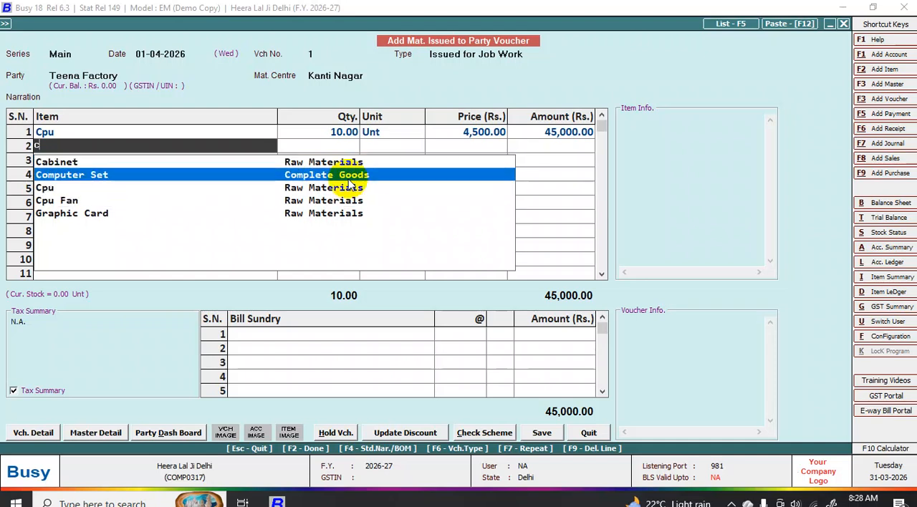
pyautogui.press('BackSpace')
# Step: Add Mother Boardi5 as the second item with quantity 10 Unt, allowing negative stock
pyautogui.write('m')
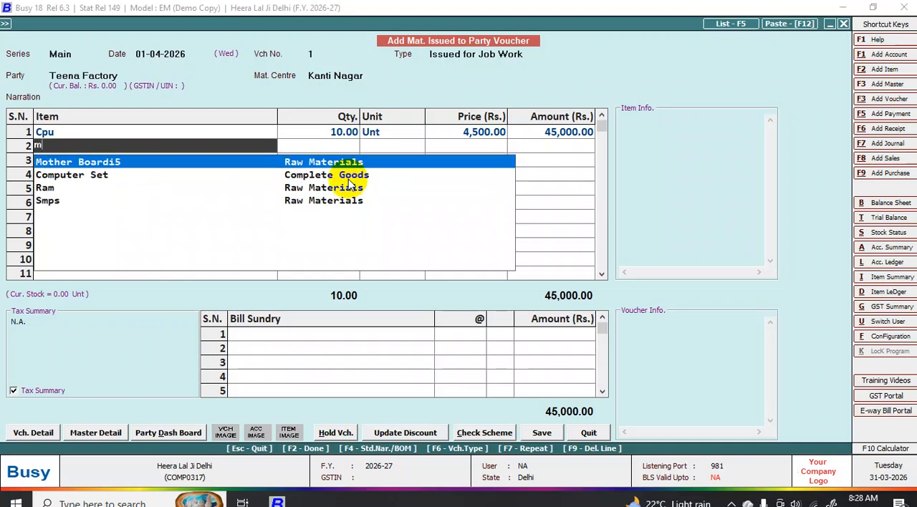
pyautogui.press('Return')
pyautogui.write('10')
pyautogui.press('Return')
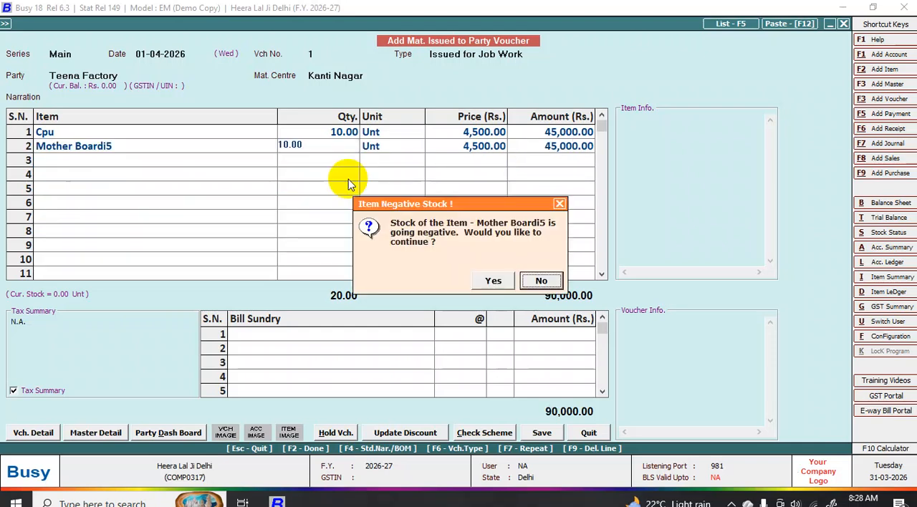
pyautogui.press('Left')
pyautogui.press('Return')
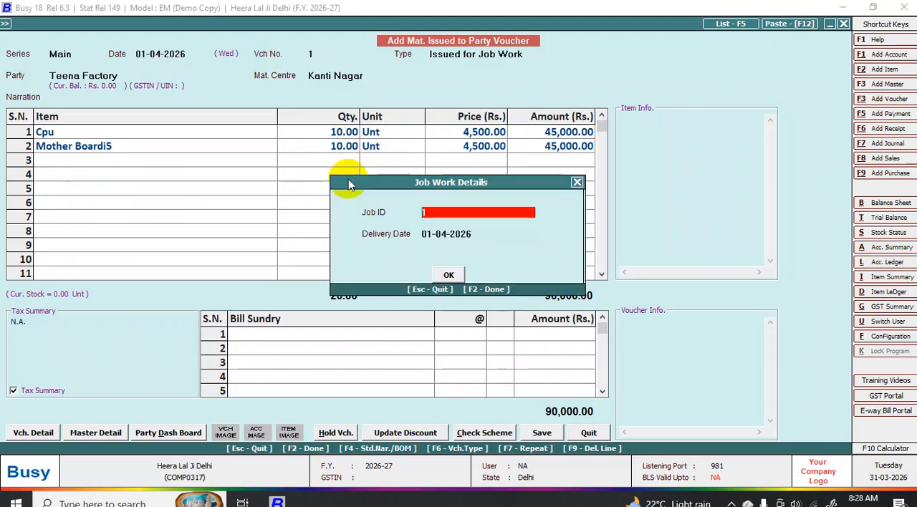
# Step: Accept Job ID 1 and delivery date 01-04-2026 for Mother Boardi5, keep its price, and close the finished goods window without entries
pyautogui.press('Return')
pyautogui.press('Return')
pyautogui.press('Return')
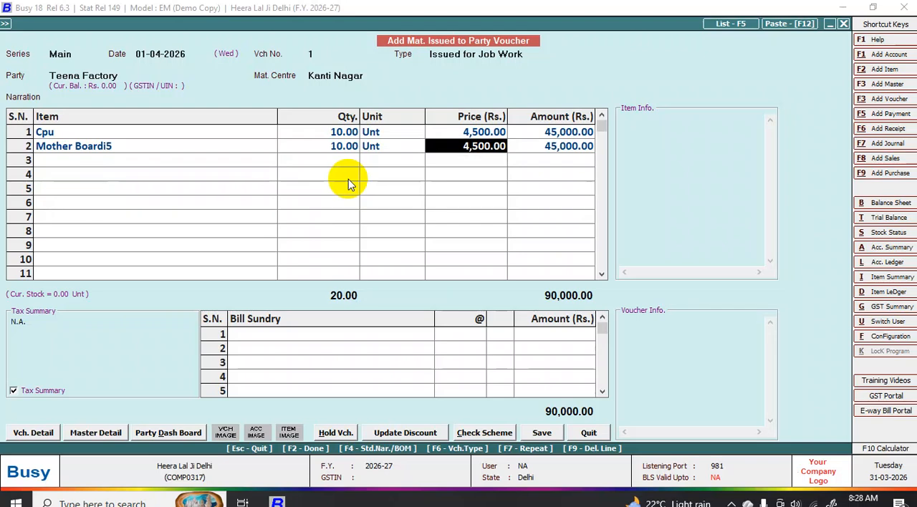
pyautogui.press('Return')
pyautogui.press('Return')
pyautogui.press('Return')
pyautogui.press('Return')
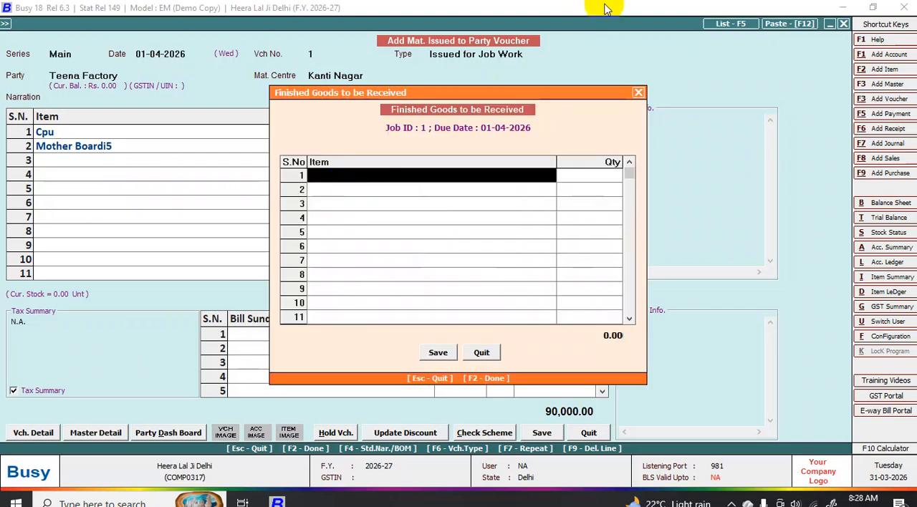
pyautogui.click(637, 94)
# Step: Add Cpu Fan as the third item with quantity 10 Unt, allowing its stock to go negative
pyautogui.click(74, 161)
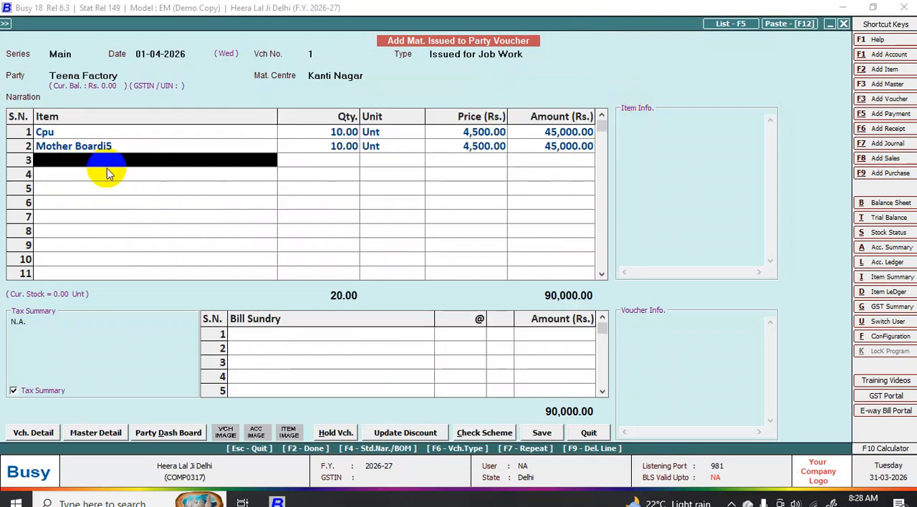
pyautogui.write('c')
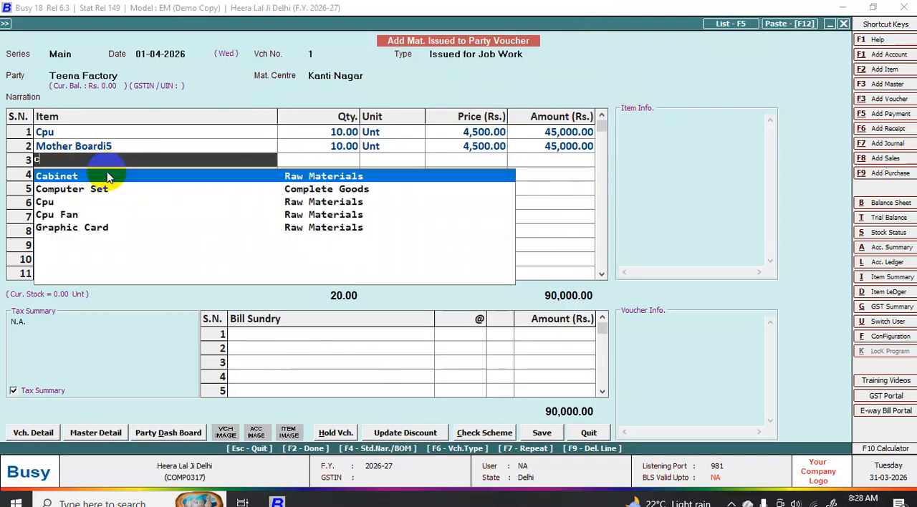
pyautogui.write('p')
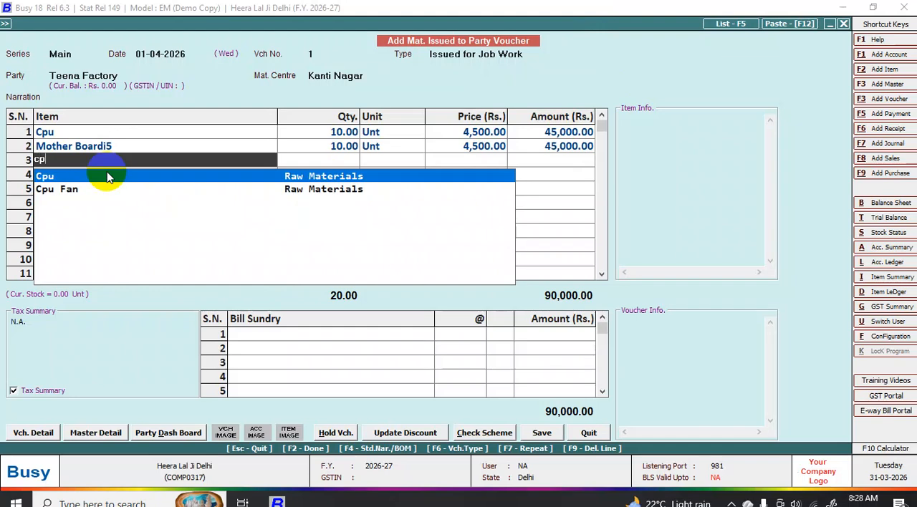
pyautogui.press('Down')
pyautogui.press('Return')
pyautogui.write('10')
pyautogui.press('Return')
pyautogui.press('Left')
pyautogui.press('Return')
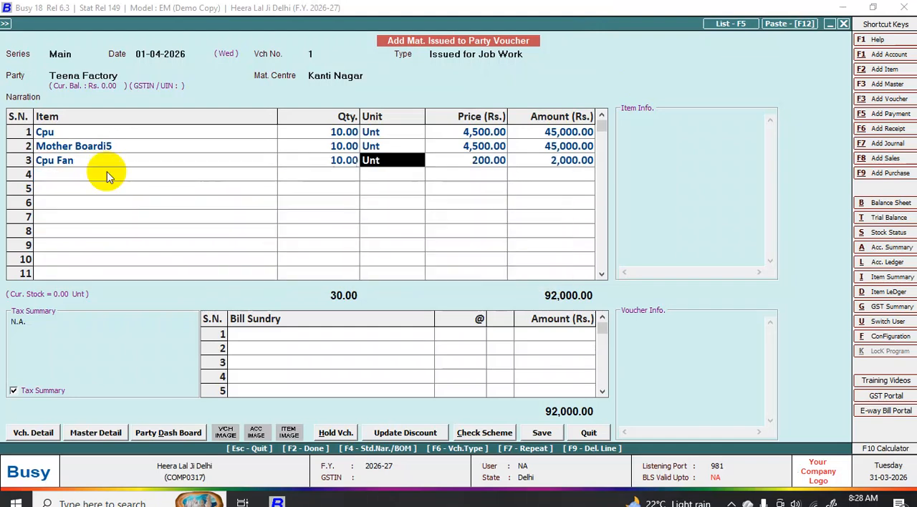
# Step: Accept the job work details for Cpu Fan and complete its row at a price of 200.00
pyautogui.press('Return')
pyautogui.press('Return')
pyautogui.press('Return')
pyautogui.press('Return')
pyautogui.press('Return')
pyautogui.press('Return')
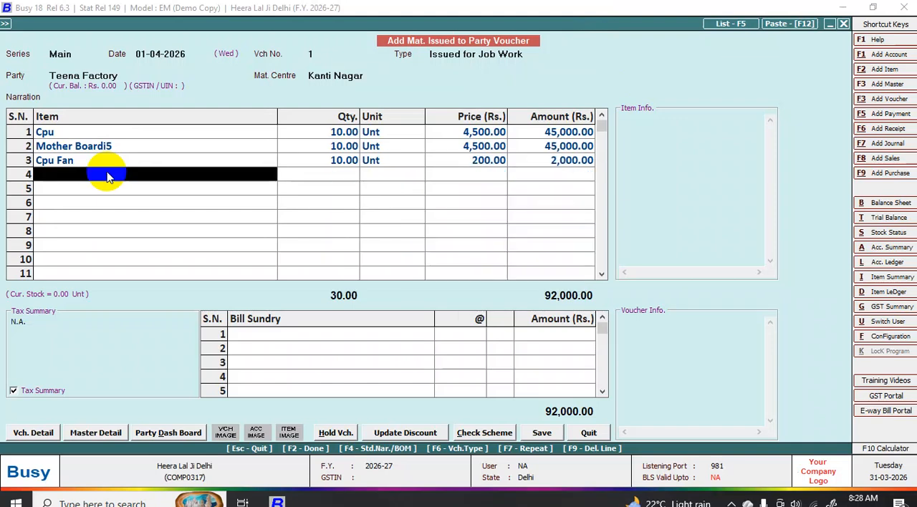
# Step: Add Ram as the fourth item with quantity 10 Unt, allowing its stock to go negative
pyautogui.write('ra')
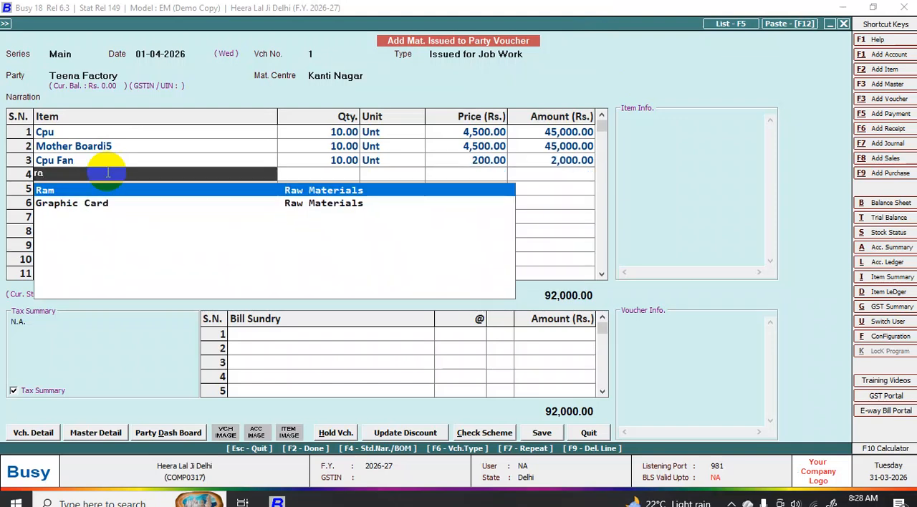
pyautogui.write('m')
pyautogui.press('Return')
pyautogui.write('10')
pyautogui.press('Return')
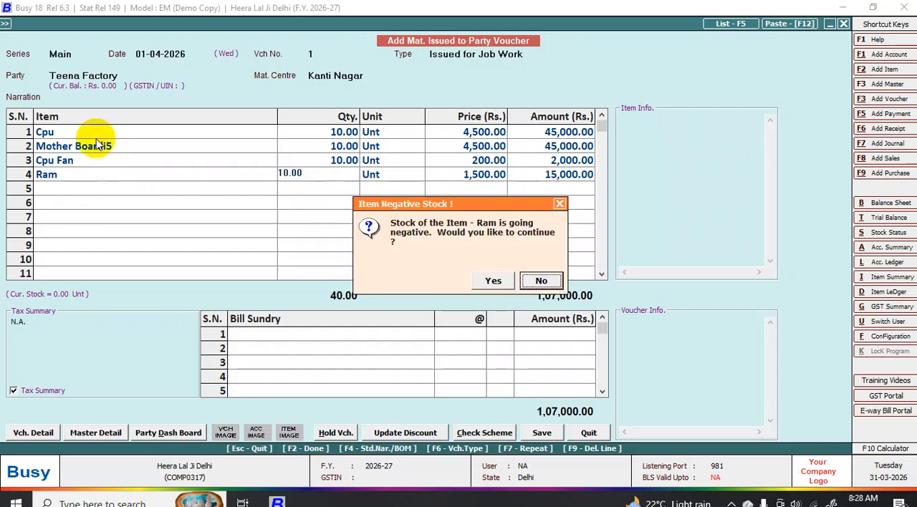
pyautogui.click(490, 280)
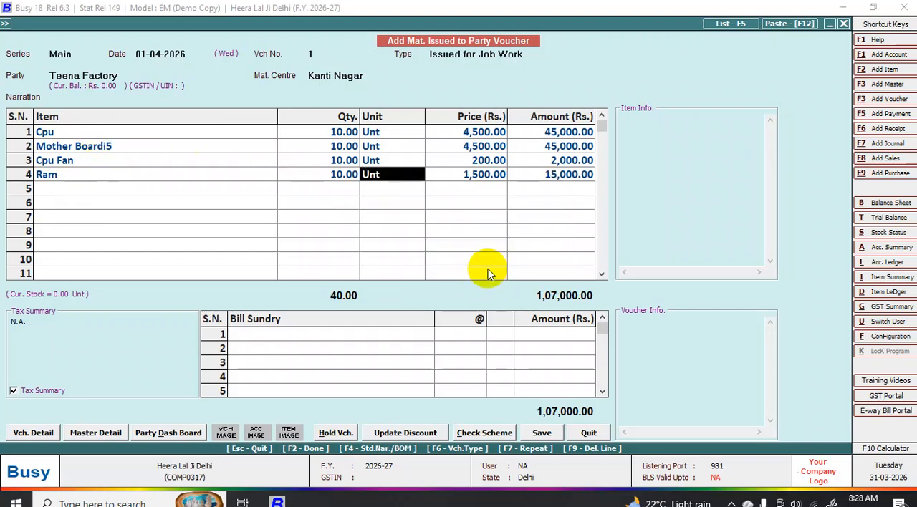
# Step: Assign Job ID 1 to the Ram line and complete the row at a price of 1,500.00
pyautogui.press('Return')
pyautogui.write('1')
pyautogui.press('Return')
pyautogui.press('Return')
pyautogui.press('Return')
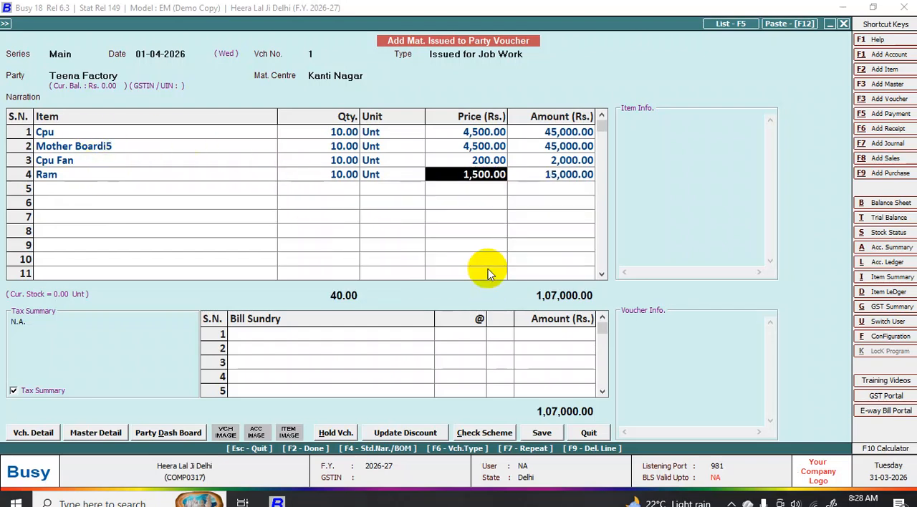
pyautogui.press('Return')
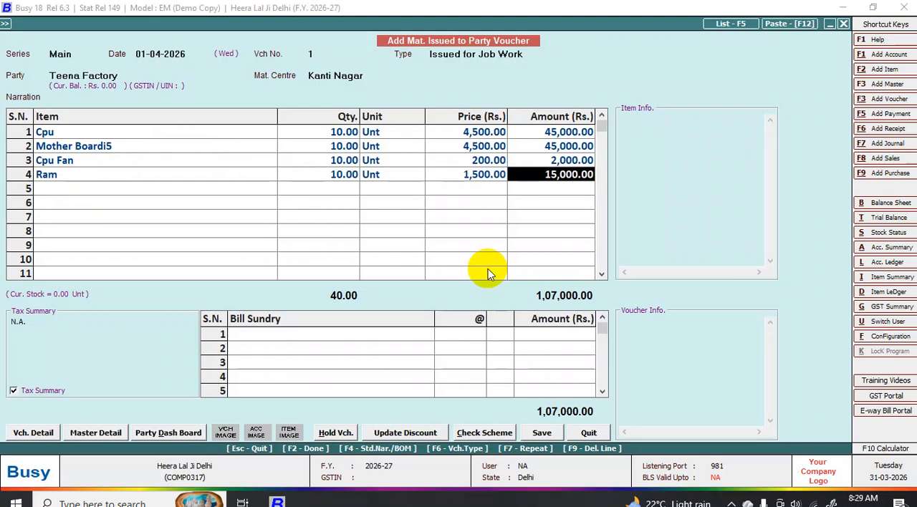
# Step: Add Ssd as the fifth item with quantity 10 Unt, allowing its stock to go negative
pyautogui.press('Return')
pyautogui.write('ss')
pyautogui.press('Return')
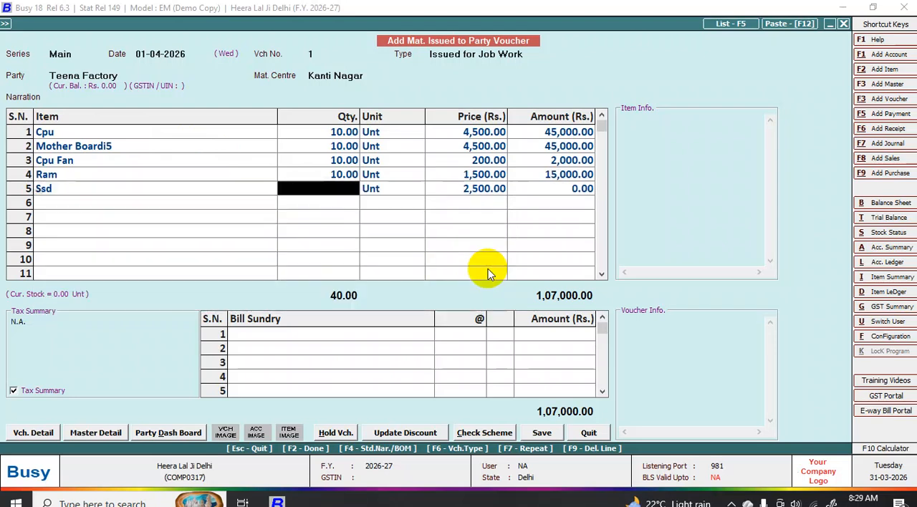
pyautogui.write('10')
pyautogui.press('Return')
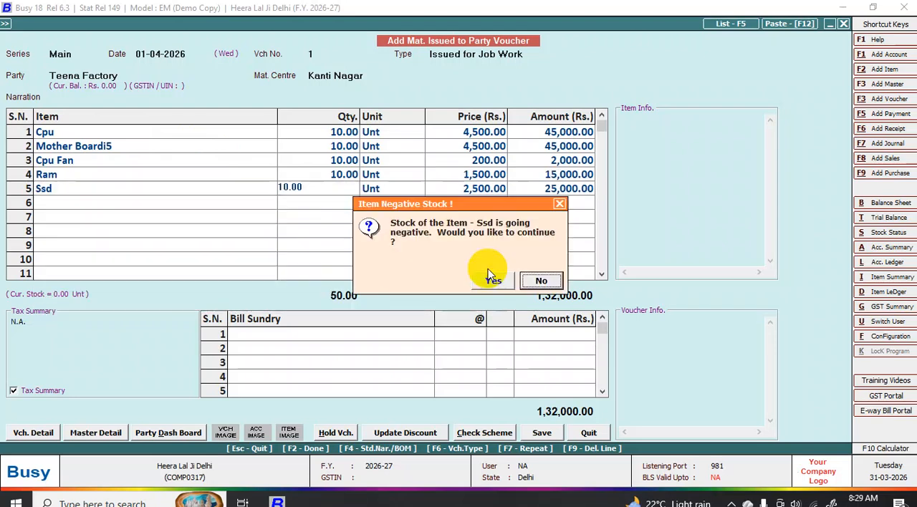
pyautogui.press('Left')
# Step: Assign Job ID 1 to the Ssd line and complete the row at a price of 2,500.00
pyautogui.press('Return')
pyautogui.press('F2')
pyautogui.write('1')
pyautogui.press('Return')
pyautogui.press('Return')
pyautogui.press('Return')
pyautogui.press('Return')
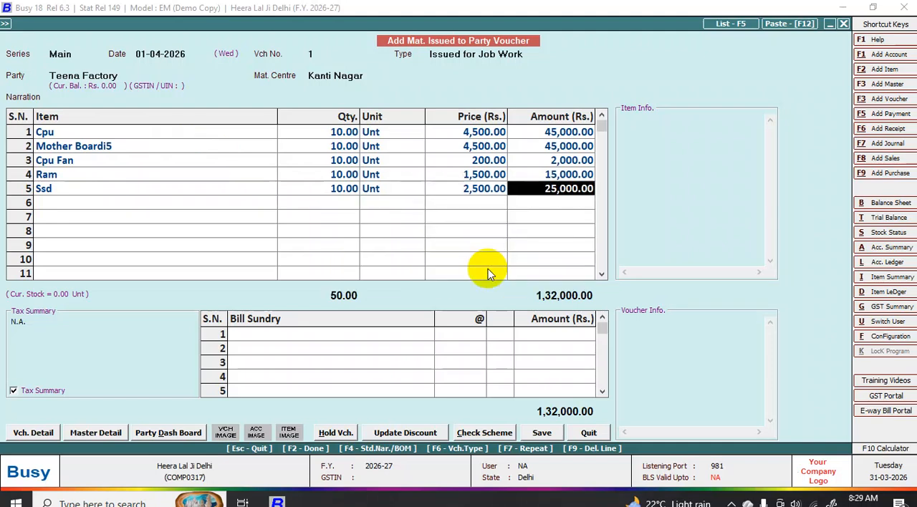
pyautogui.press('Return')
# Step: Add Smps as the sixth item with quantity 10 Unt, allowing its stock to go negative
pyautogui.write('smps')
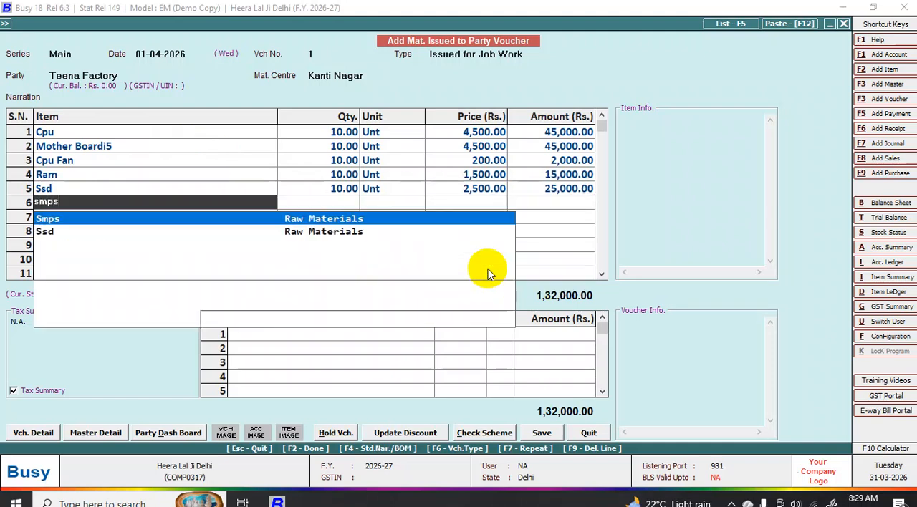
pyautogui.press('Return')
pyautogui.write('10')
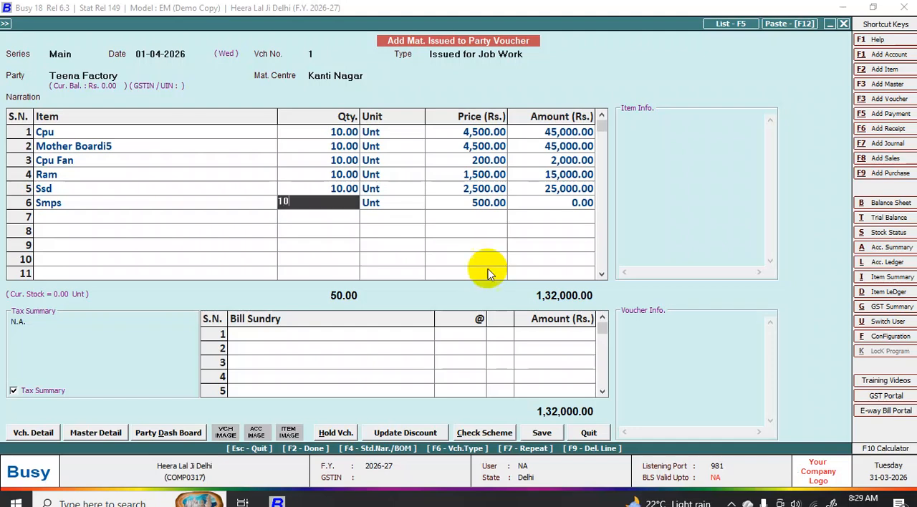
pyautogui.press('Return')
pyautogui.click(488, 274)
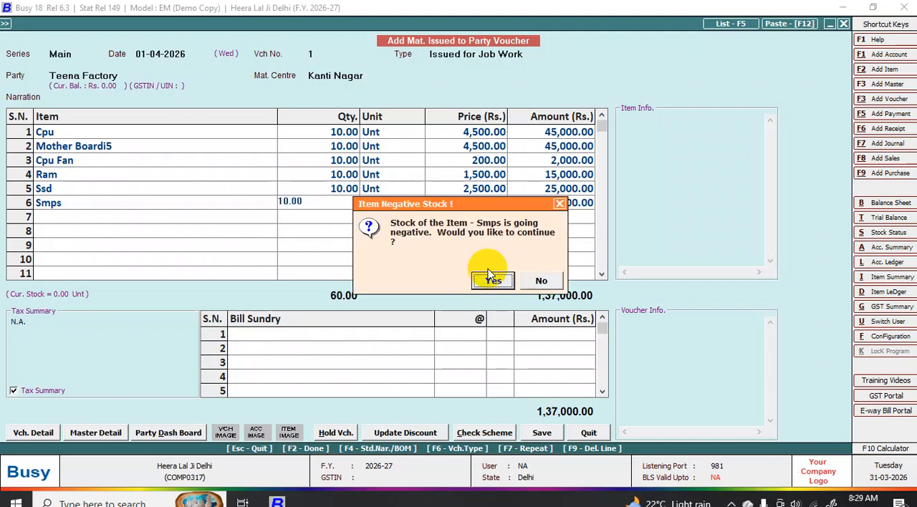
pyautogui.press('Return')
# Step: Accept the job work details for Smps and complete its row at a price of 500.00
pyautogui.press('F2')
pyautogui.press('Return')
pyautogui.press('Return')
pyautogui.press('Return')
pyautogui.press('Return')
pyautogui.press('Return')
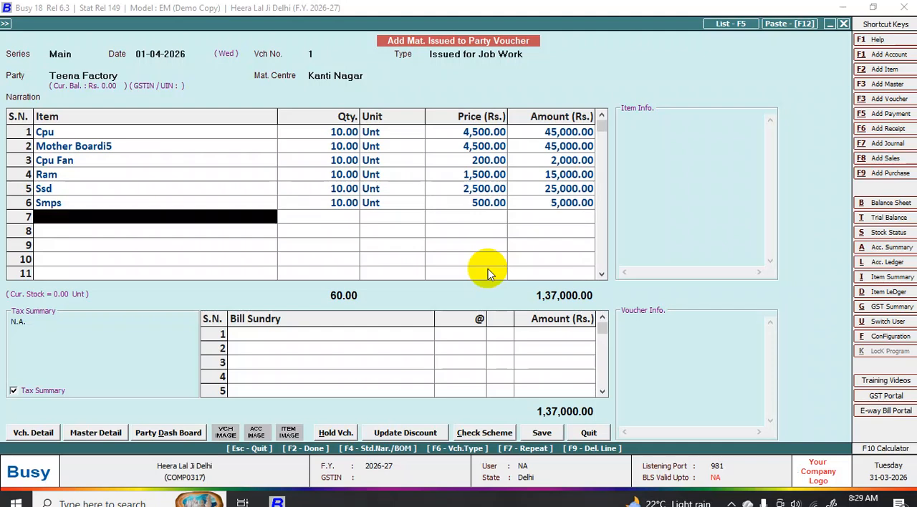
# Step: Add Graphic Card as the seventh item with quantity 10 Unt, allowing its stock to go negative
pyautogui.write('gra')
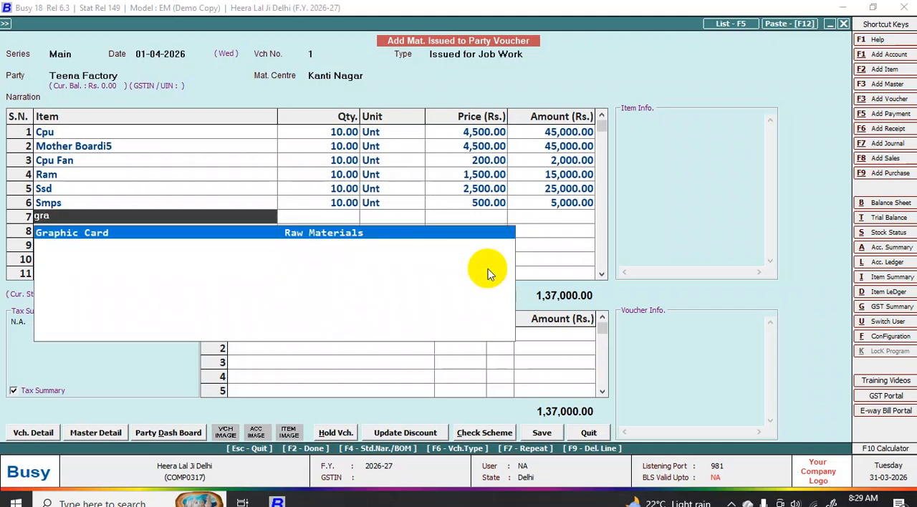
pyautogui.press('Return')
pyautogui.write('10')
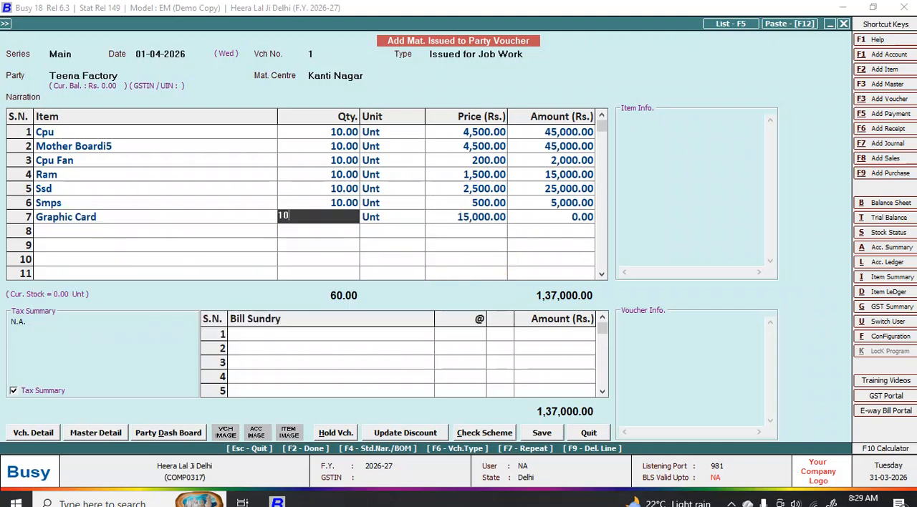
pyautogui.press('Return')
pyautogui.click(493, 280)
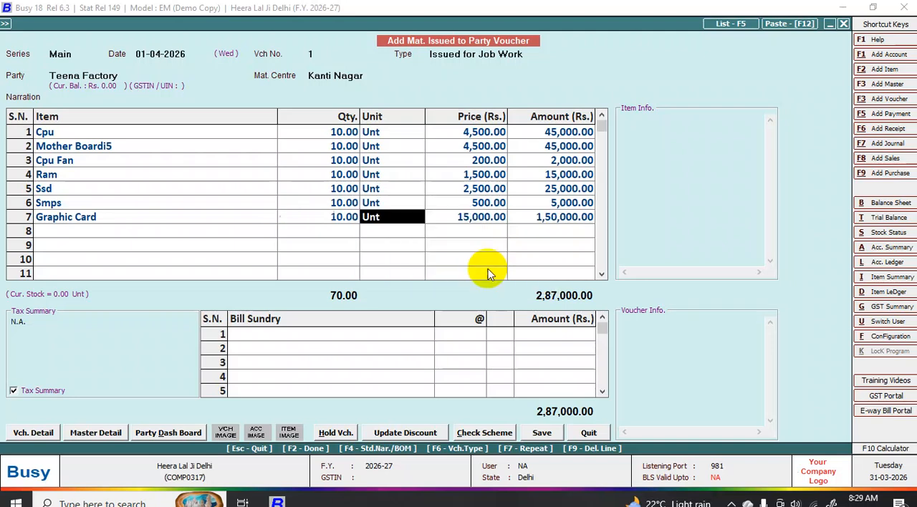
# Step: Accept the job work details for Graphic Card and complete its row at a price of 15,000.00
pyautogui.press('Return')
pyautogui.press('Return')
pyautogui.press('Return')
pyautogui.press('Return')
pyautogui.press('Return')
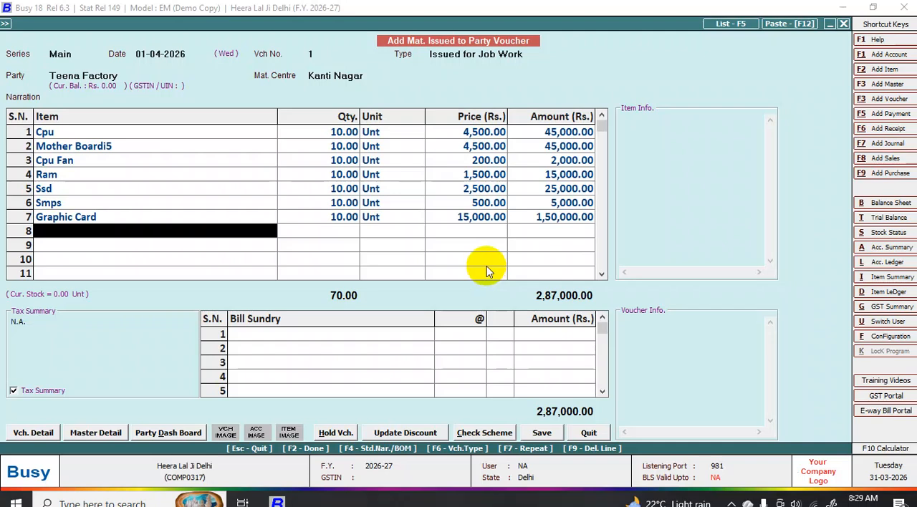
# Step: Add Cabinet as the eighth item with quantity 10 Unt, allowing its stock to go negative
pyautogui.write('c')
pyautogui.press('Return')
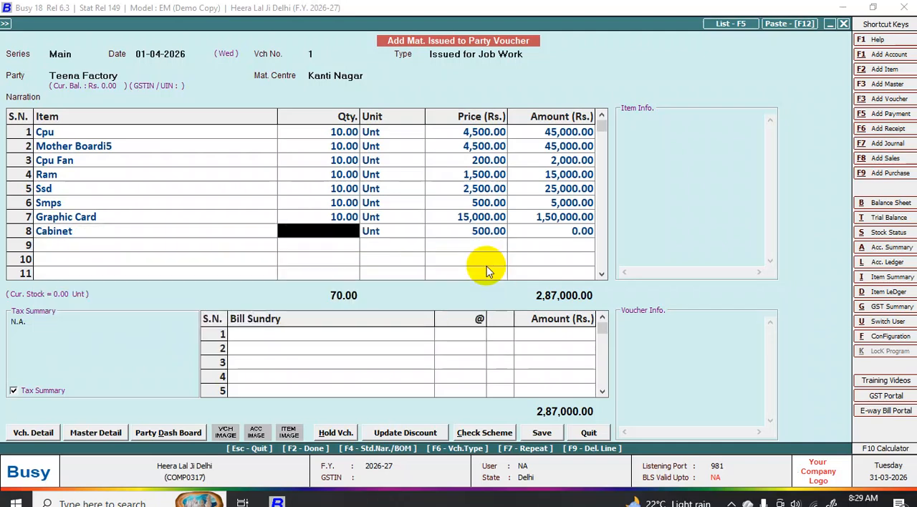
pyautogui.write('10')
pyautogui.press('Return')
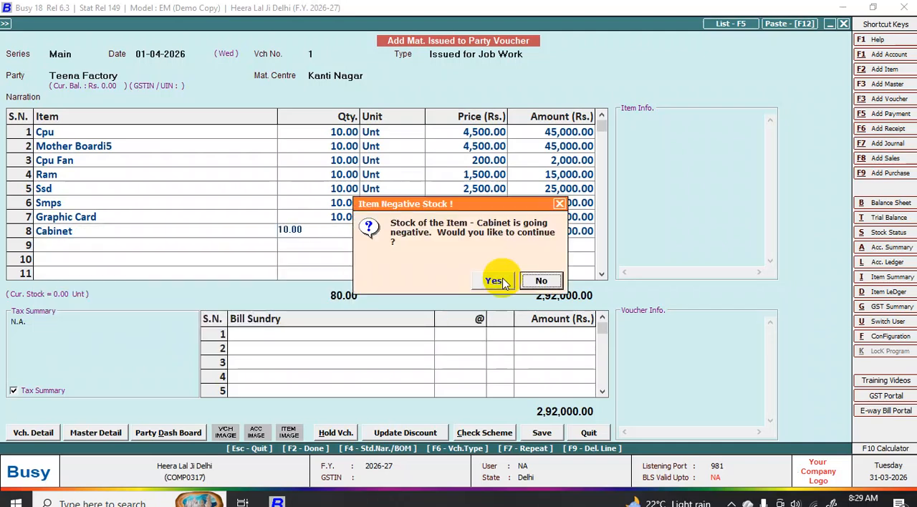
pyautogui.click(494, 280)
# Step: Accept Job ID 1 and delivery date 01-04-2026 for Cabinet and complete its row at a price of 500.00
pyautogui.press('Return')
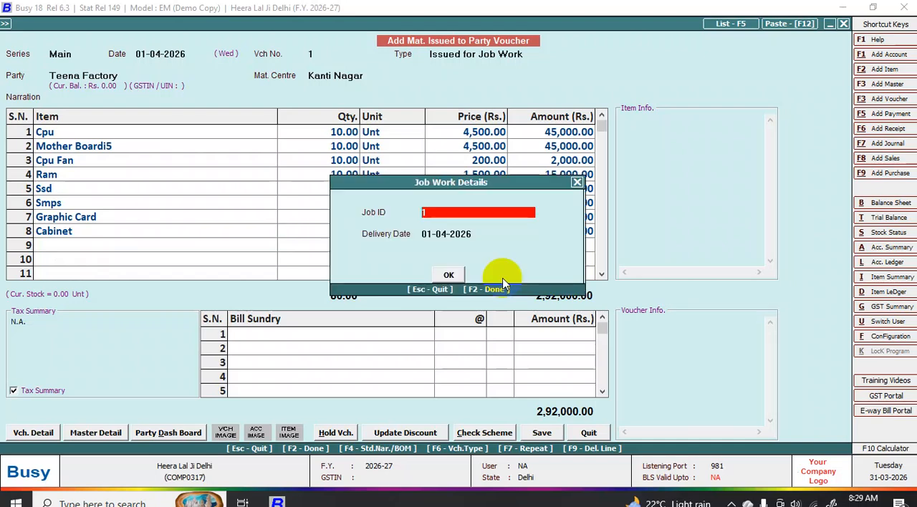
pyautogui.press('Return')
pyautogui.press('Return')
pyautogui.press('Return')
pyautogui.press('Return')
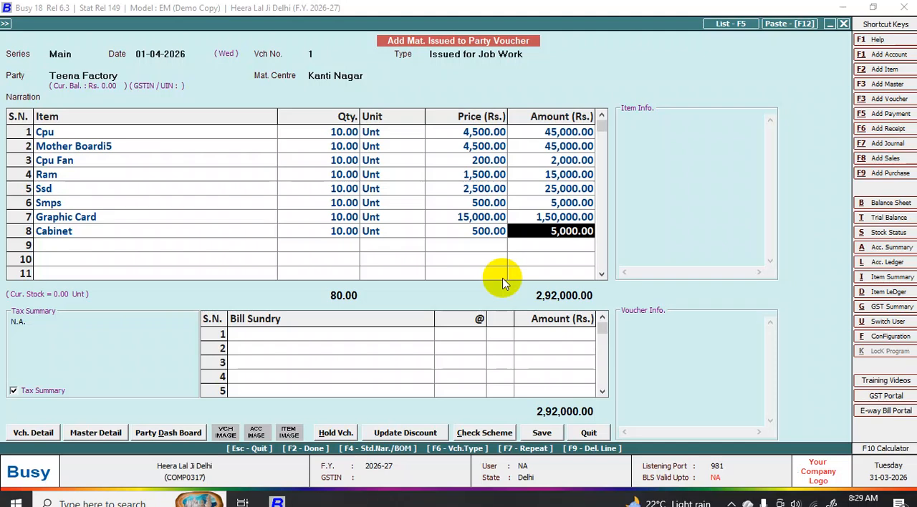
pyautogui.press('Return')
pyautogui.press('Return')
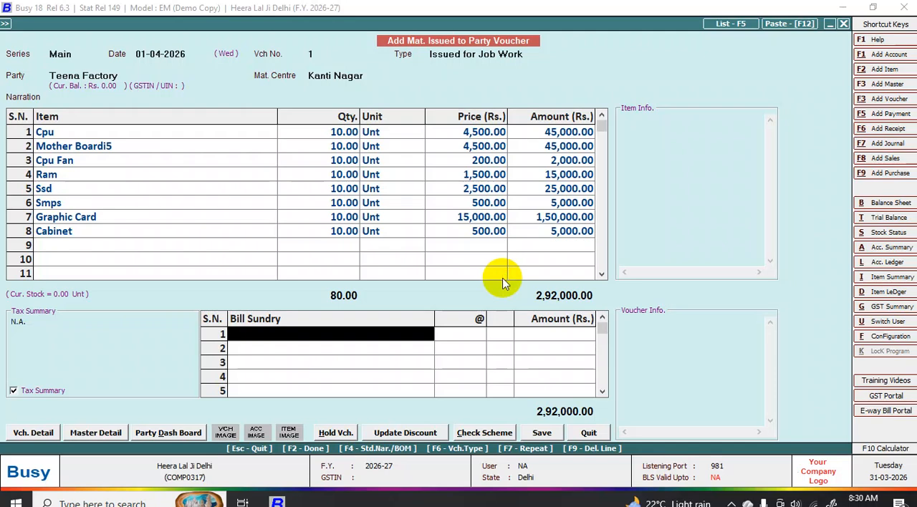
# Step: Finish the item list without bill sundries and enter Computer Set, quantity 10, as the finished goods to be received for Job ID 1
pyautogui.press('Return')
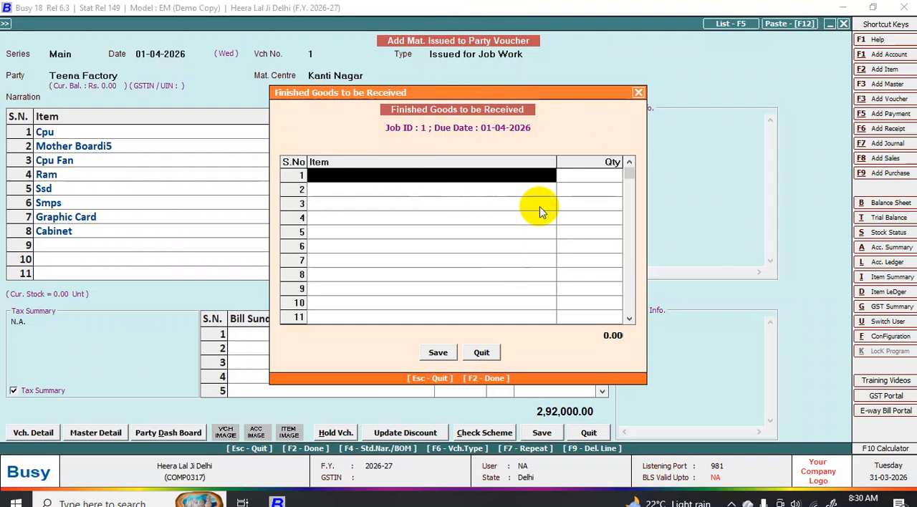
pyautogui.write('c')
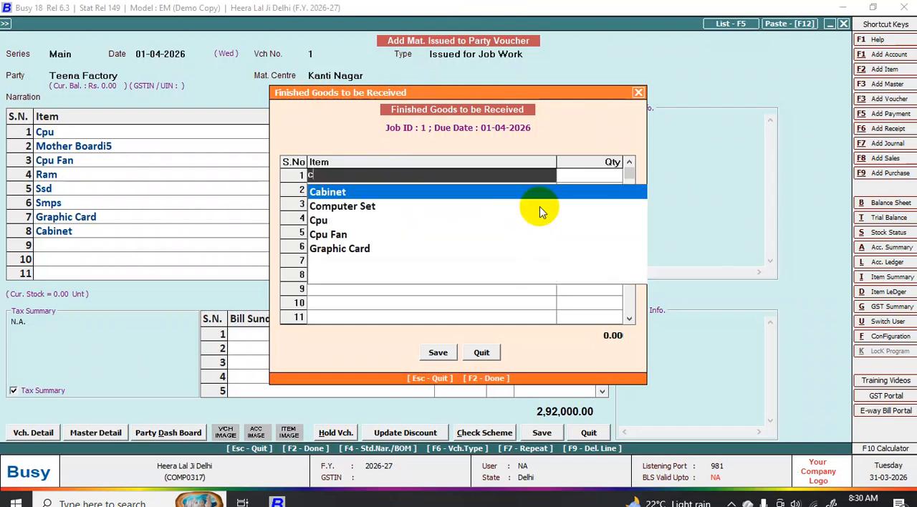
pyautogui.press('Down')
pyautogui.press('Return')
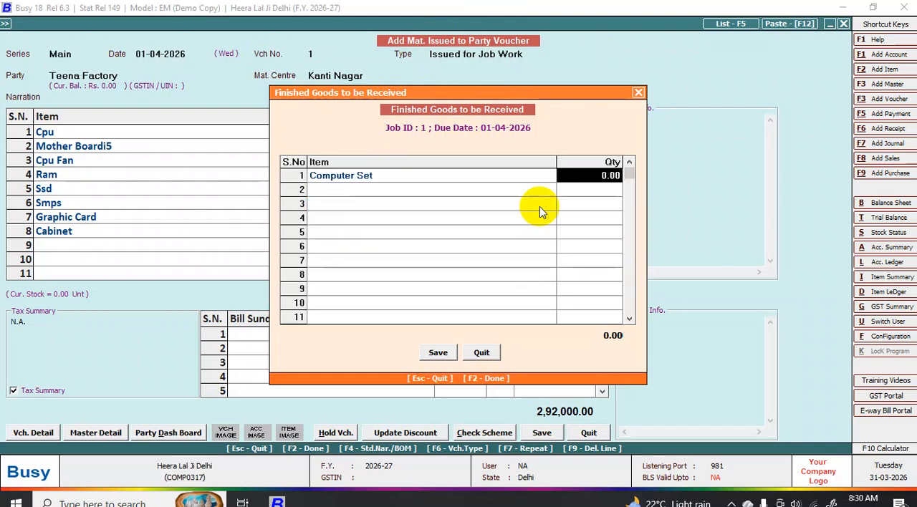
pyautogui.write('10')
pyautogui.press('Return')
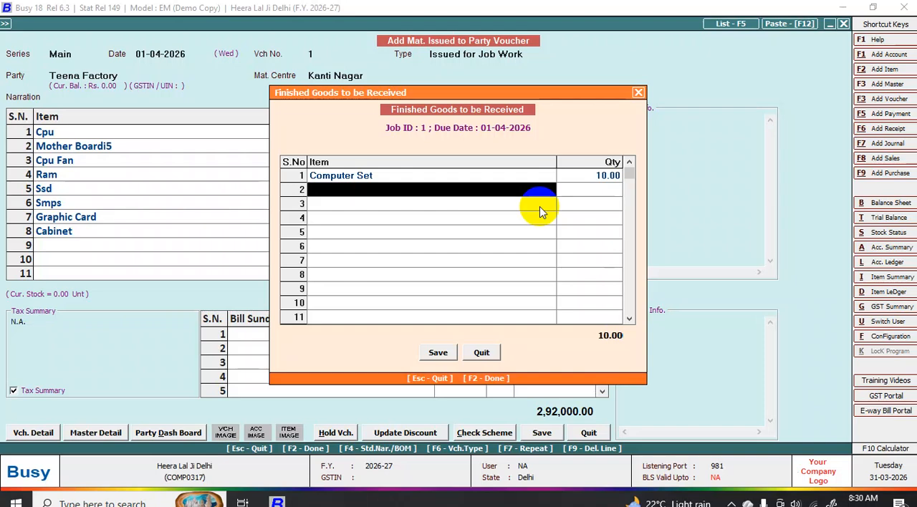
# Step: Save the finished goods list together with the Mat. Issued to Party voucher, and leave the blank new voucher
pyautogui.press('F2')
pyautogui.press('F2')
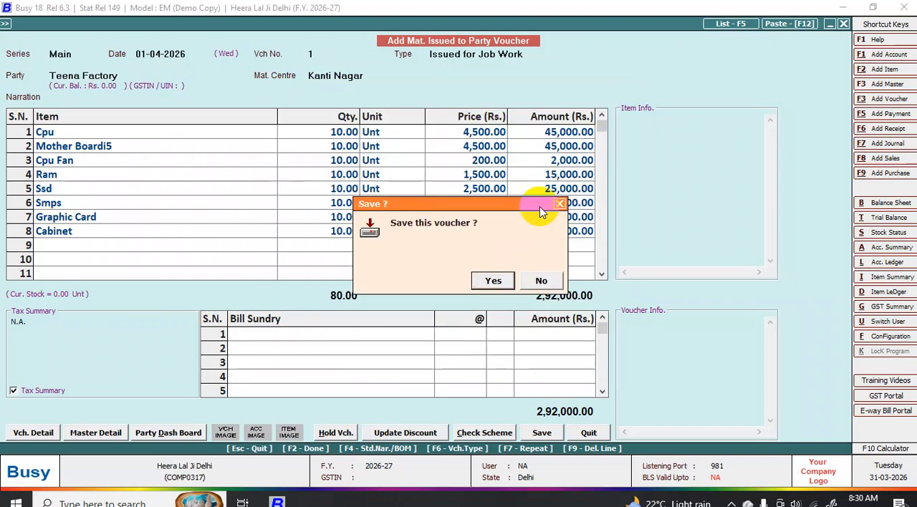
pyautogui.press('Return')
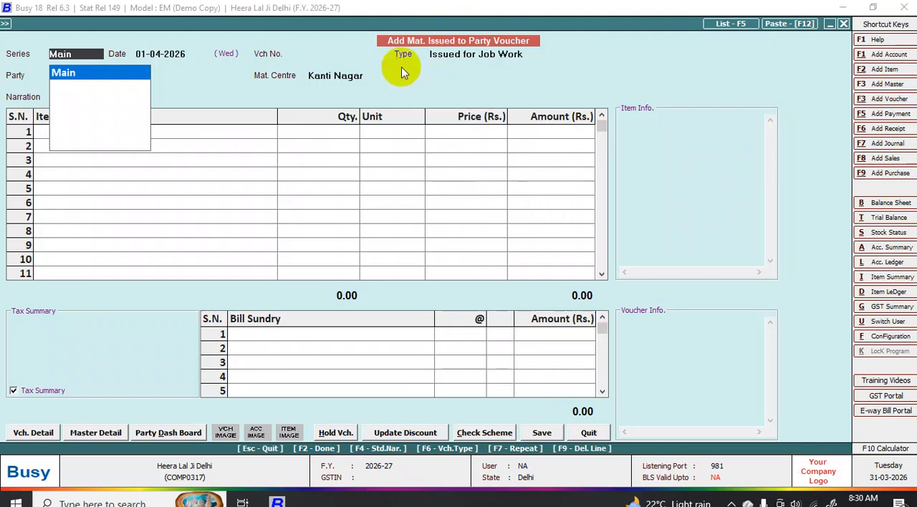
pyautogui.press('Escape')
pyautogui.press('Escape')
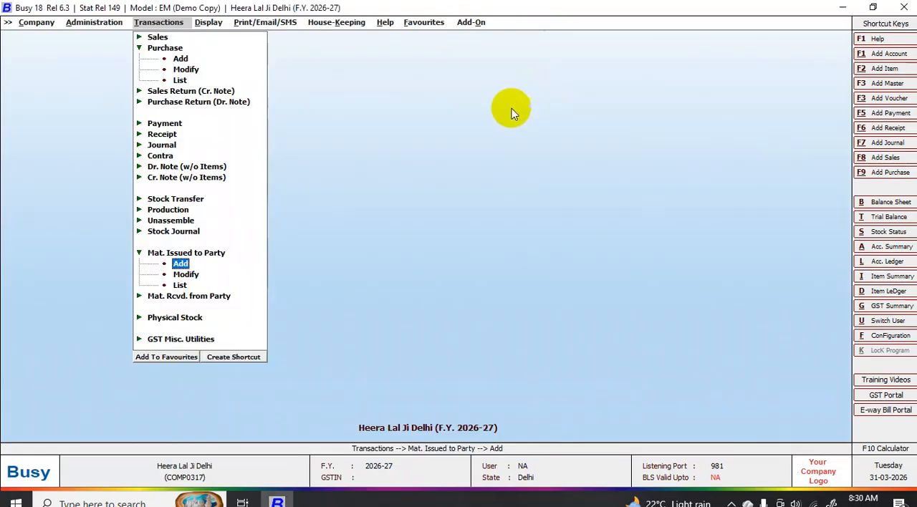
# Step: Start a new Mat. Rcvd. from Party voucher with series Main and date 01-04-2026
pyautogui.click(201, 298)
pyautogui.click(181, 306)
pyautogui.click(181, 307)
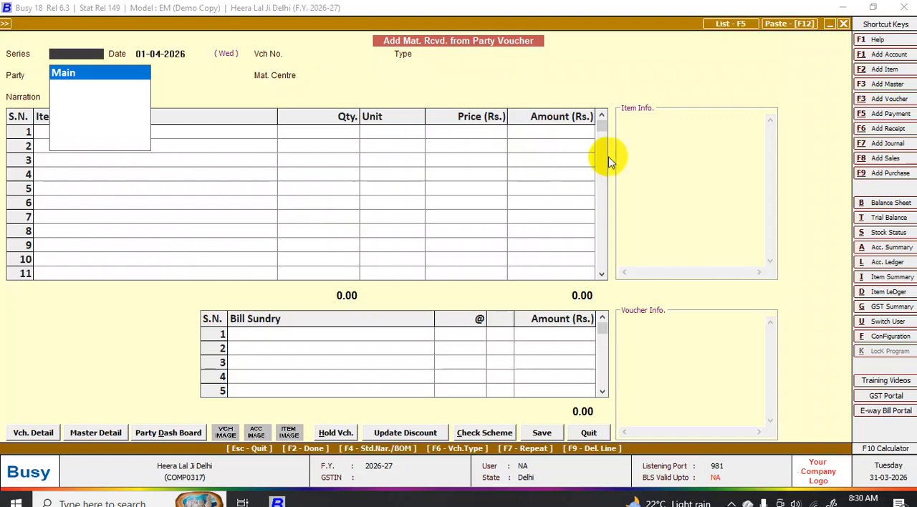
pyautogui.press('Return')
# Step: Accept voucher number 1 and set the voucher type to Rcvd. after Job Work
pyautogui.press('Return')
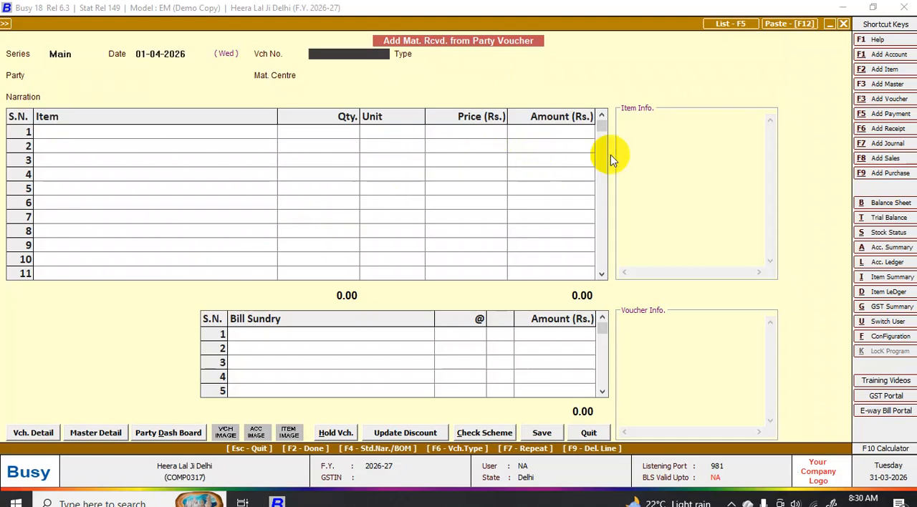
pyautogui.press('Return')
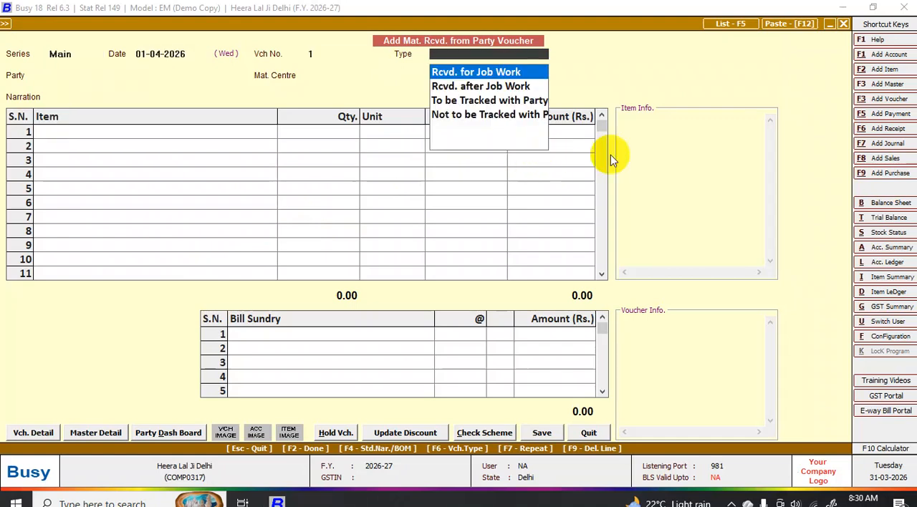
pyautogui.press('Down')
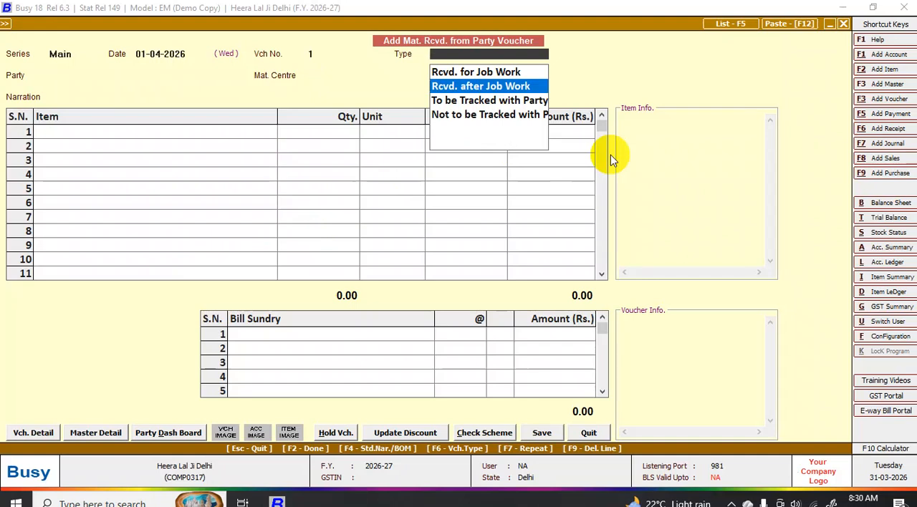
pyautogui.press('Return')
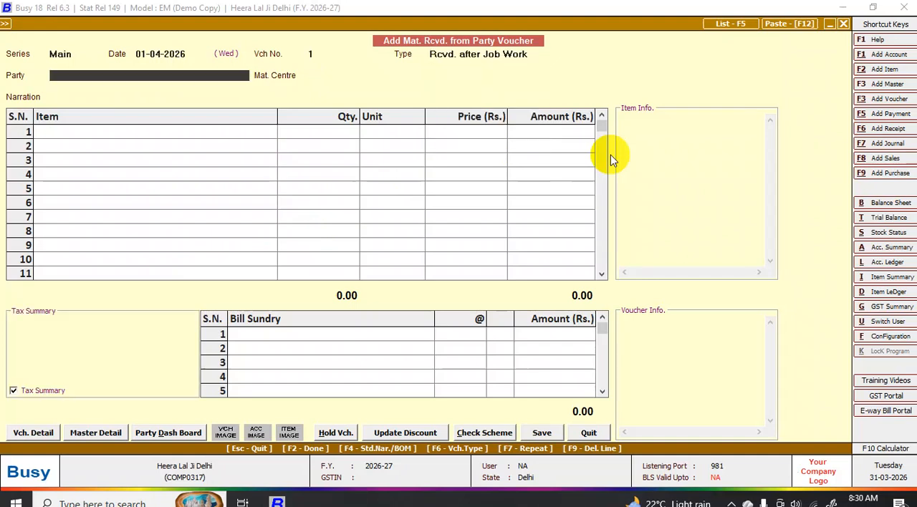
# Step: Set the party to Teena Factory and the material centre to Azad Nagar, leaving the narration blank
pyautogui.press('Down')
pyautogui.press('Down')
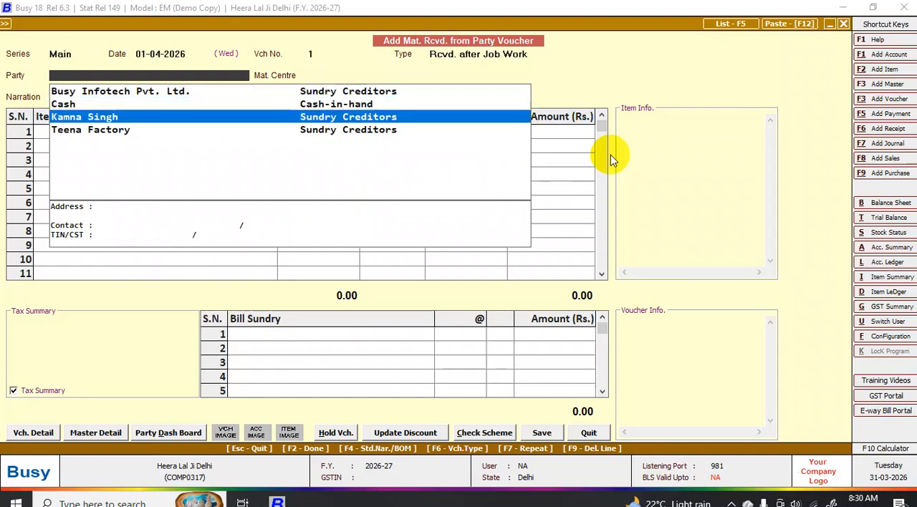
pyautogui.press('Down')
pyautogui.press('Up')
pyautogui.press('Down')
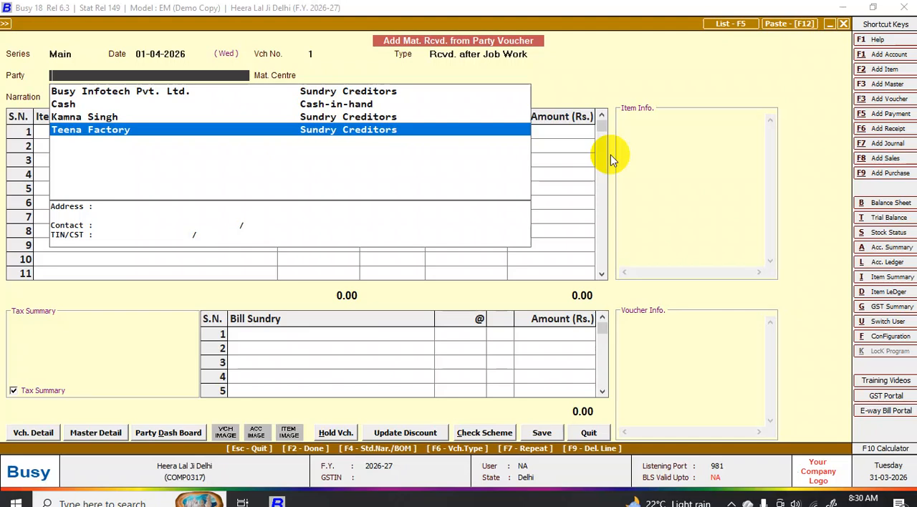
pyautogui.press('Return')
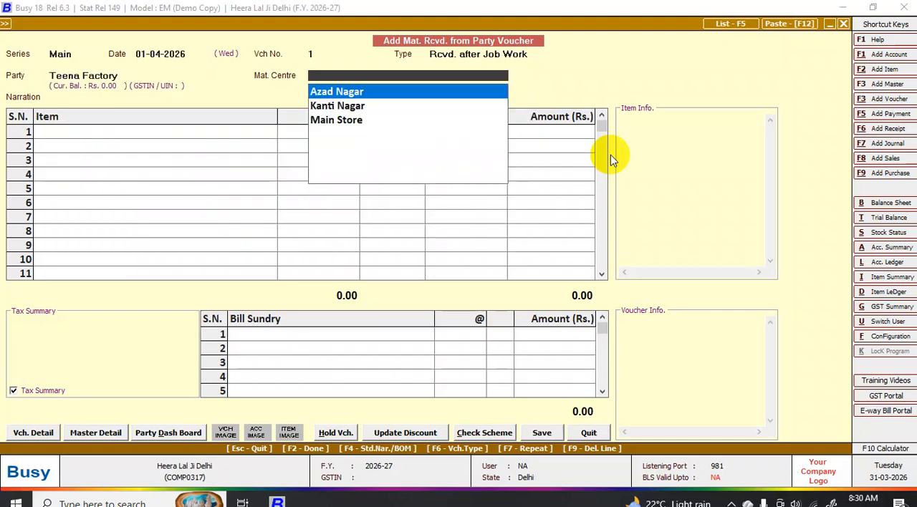
pyautogui.press('Return')
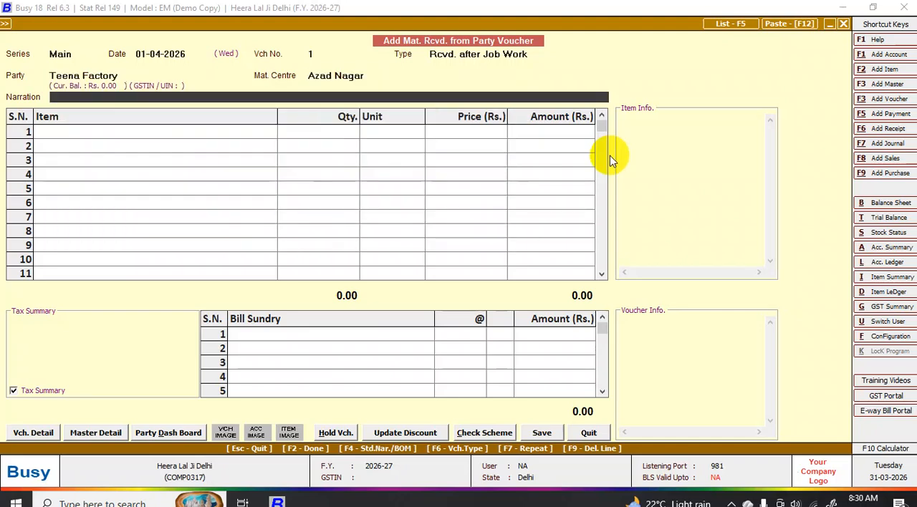
pyautogui.press('Return')
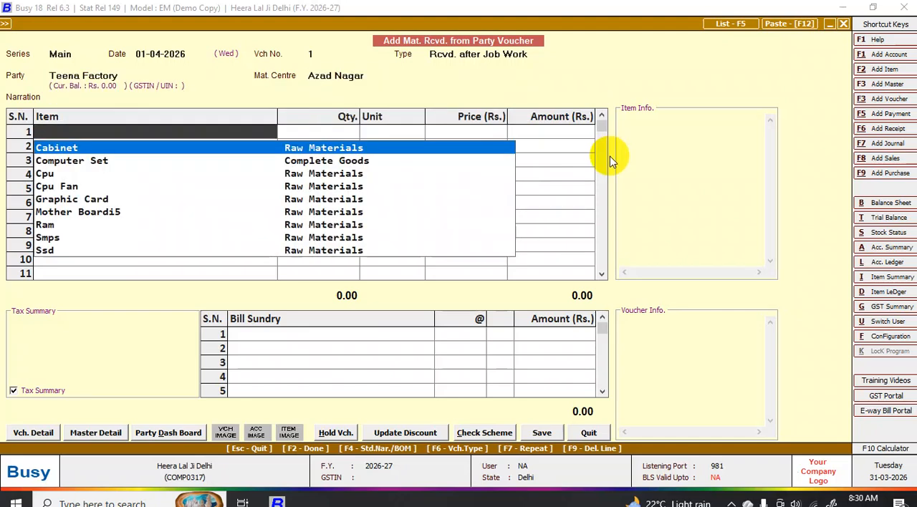
# Step: Enter Computer Set as the first received item with quantity 10 in Pcs, and bring up its consumed materials list
pyautogui.press('Down')
pyautogui.press('Down')
pyautogui.press('Down')
pyautogui.press('Down')
pyautogui.press('Down')
pyautogui.press('Down')
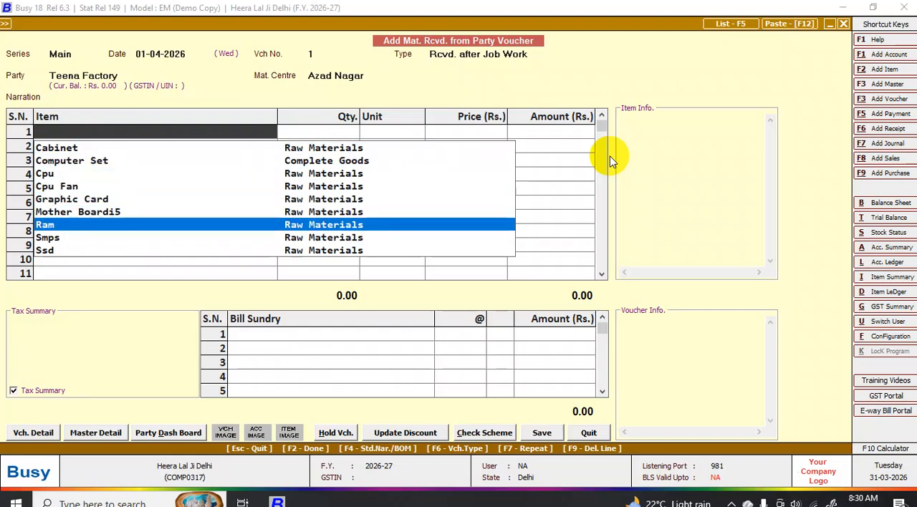
pyautogui.press('Down')
pyautogui.press('Down')
pyautogui.press('Up')
pyautogui.press('Up')
pyautogui.press('Up')
pyautogui.press('Up')
pyautogui.press('Up')
pyautogui.press('Down')
pyautogui.press('Down')
pyautogui.press('Down')
pyautogui.press('Up')
pyautogui.press('Up')
pyautogui.press('Up')
pyautogui.press('Up')
pyautogui.press('Up')
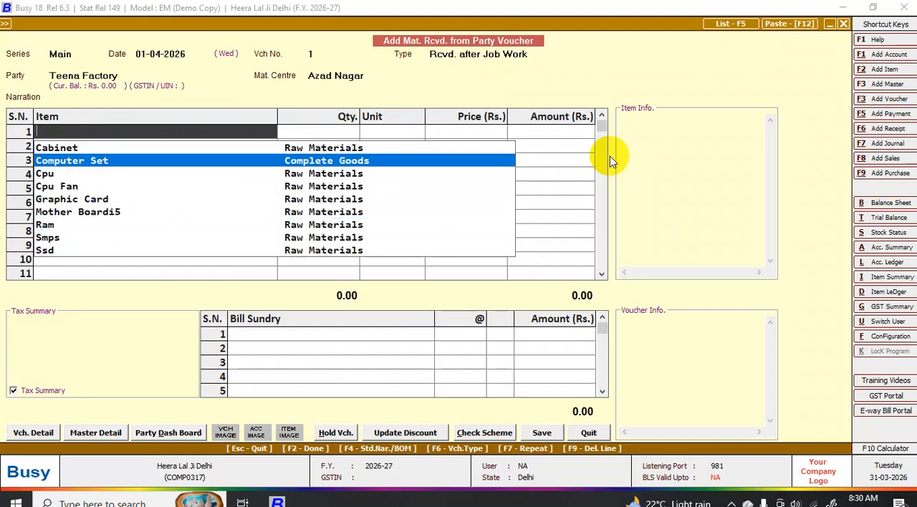
pyautogui.press('Return')
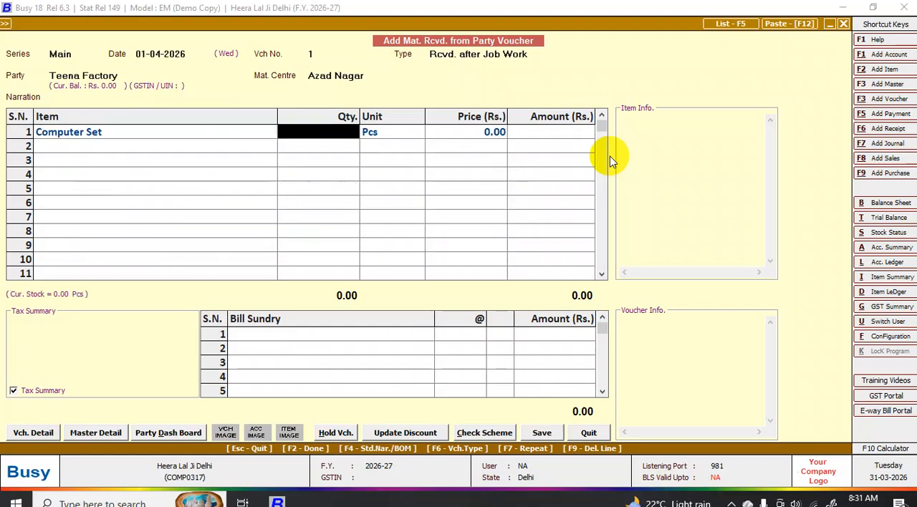
pyautogui.write('10')
pyautogui.press('Return')
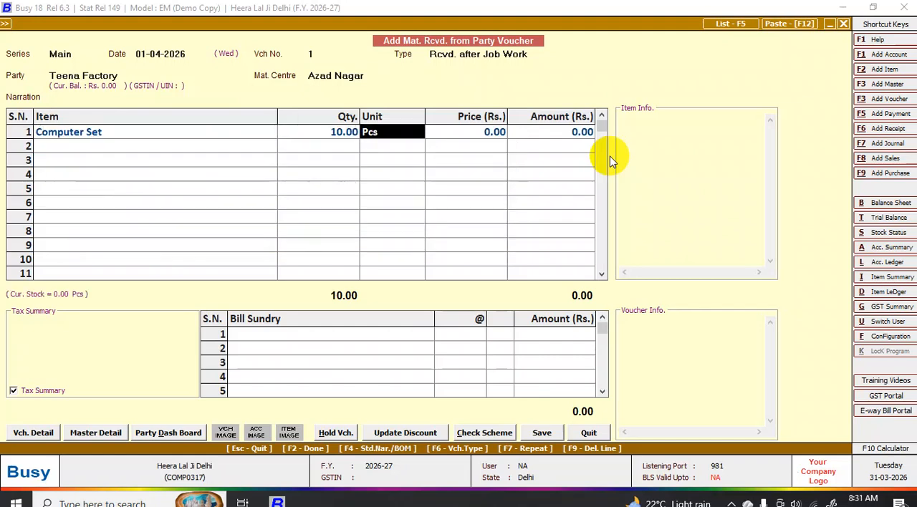
pyautogui.press('Return')
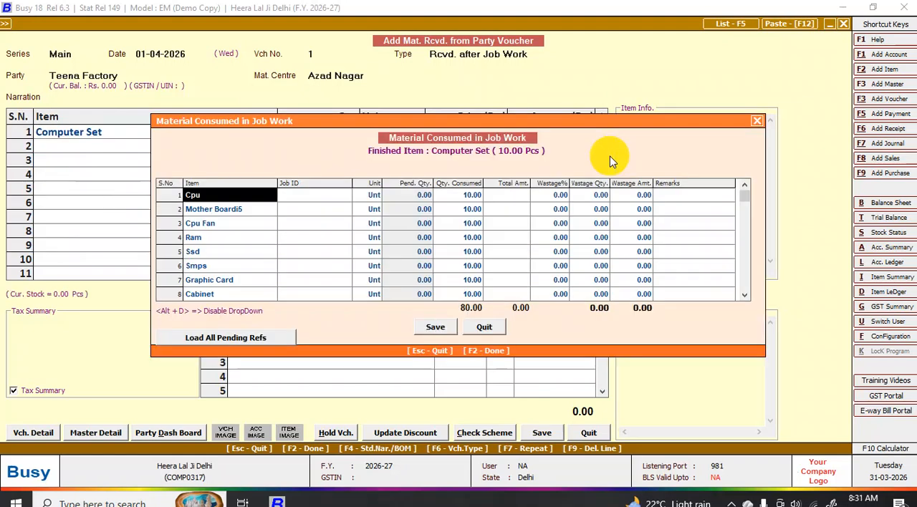
# Step: Assign Job ID 1 to the Cpu row of the consumed materials, keeping quantity 10.00 and no wastage
pyautogui.press('Return')
pyautogui.press('Return')
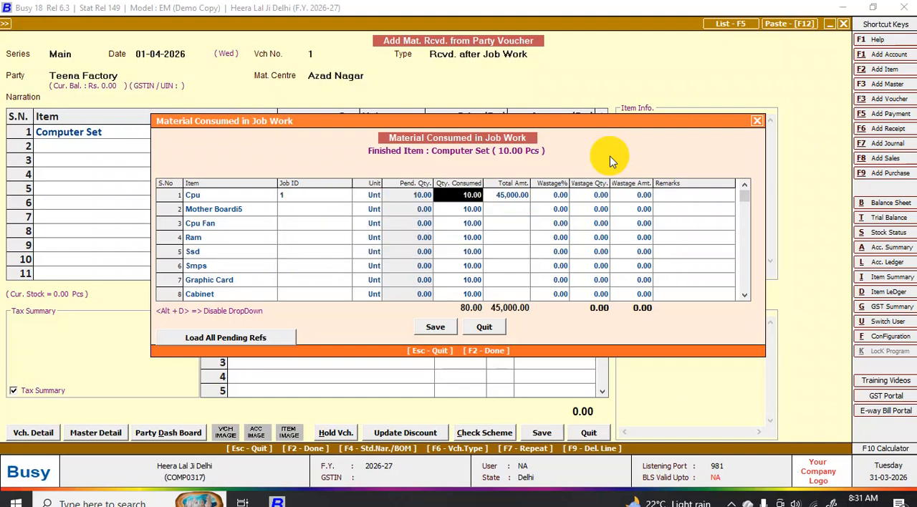
pyautogui.press('Return')
pyautogui.press('Return')
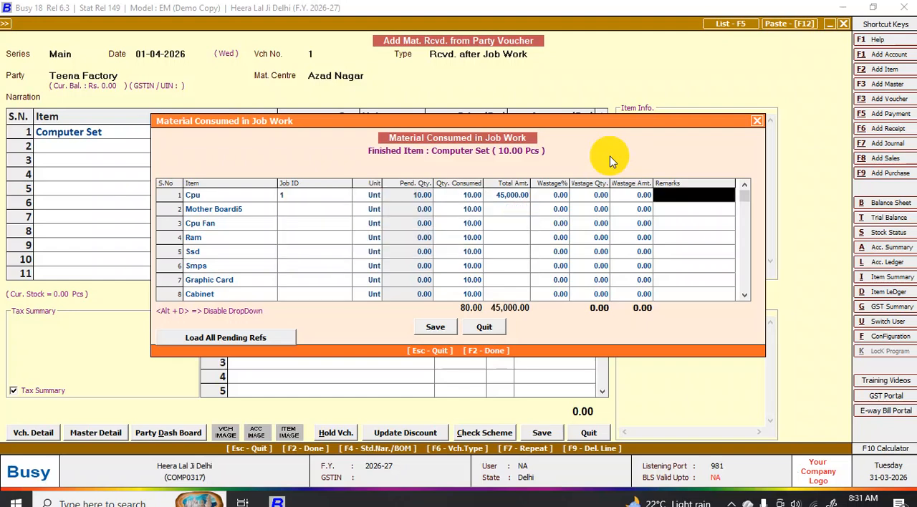
pyautogui.click(556, 195)
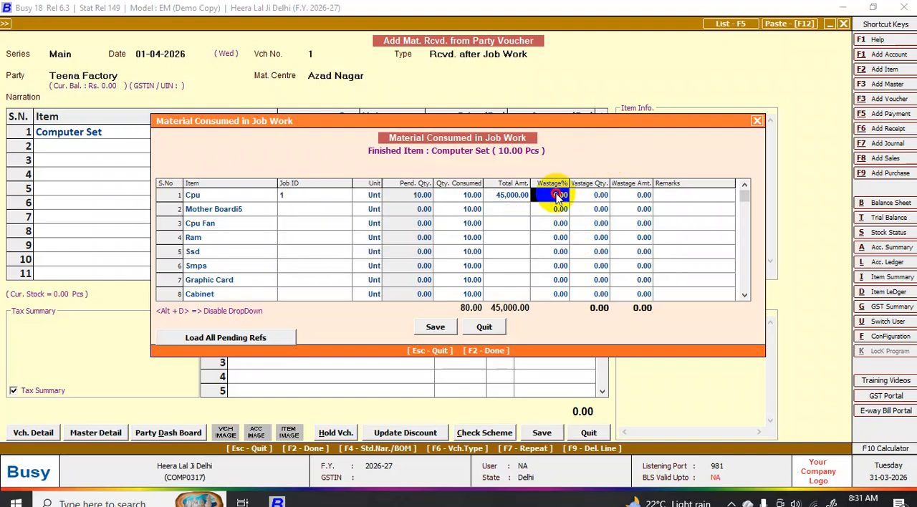
# Step: Assign Job ID 1 to the Mother Boardi5 and Cpu Fan rows of the consumed materials
pyautogui.click(306, 209)
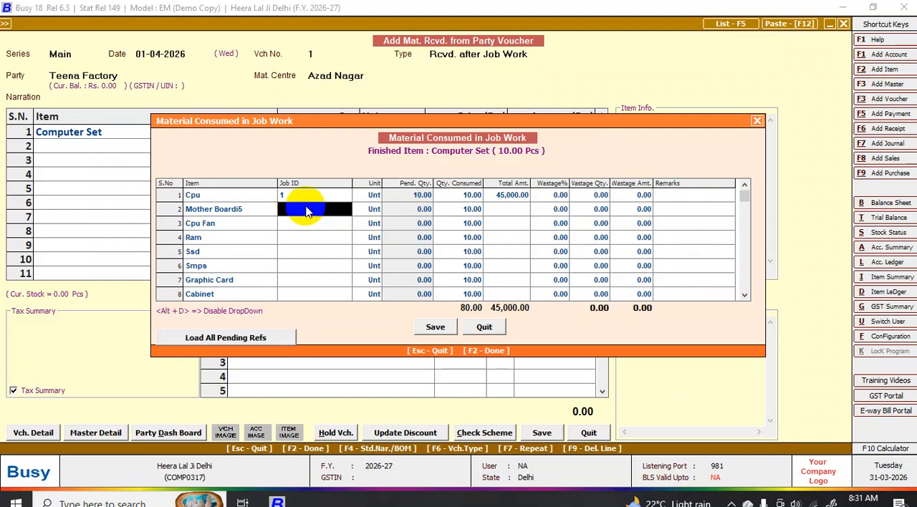
pyautogui.press('Return')
pyautogui.press('Return')
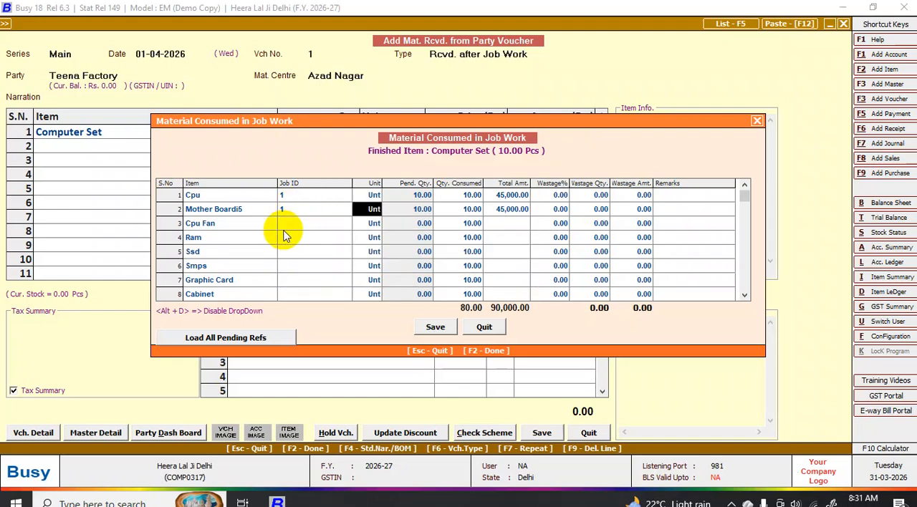
pyautogui.click(286, 227)
pyautogui.press('Return')
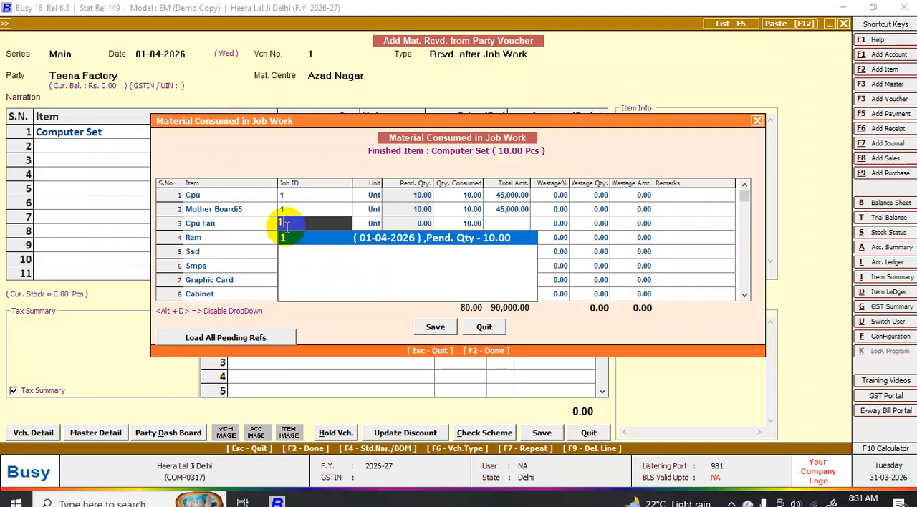
pyautogui.press('Return')
# Step: Assign Job ID 1 to the Ram and Ssd rows of the consumed materials, closing the user's manual if it opens
pyautogui.click(299, 237)
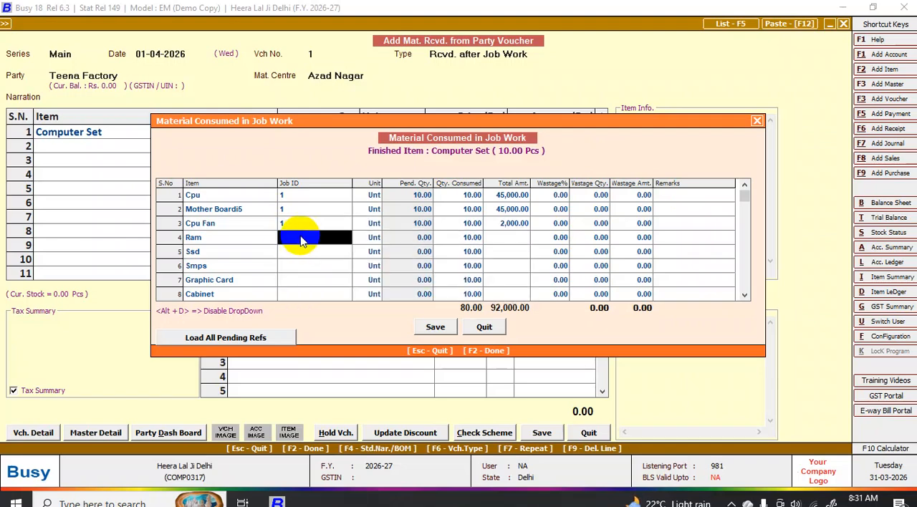
pyautogui.press('F1')
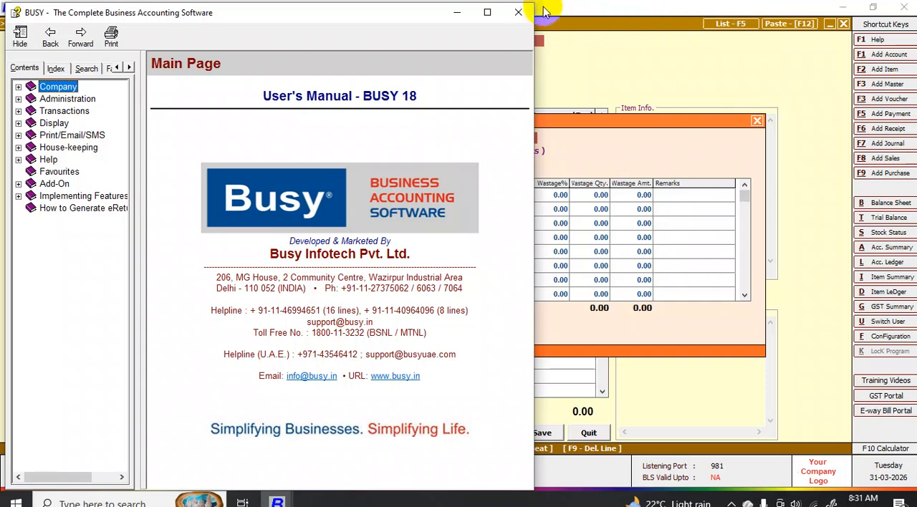
pyautogui.click(518, 12)
pyautogui.press('Return')
pyautogui.press('Return')
pyautogui.press('Return')
pyautogui.press('Return')
pyautogui.press('Return')
pyautogui.press('Return')
pyautogui.press('Return')
pyautogui.press('Return')
pyautogui.press('Return')
pyautogui.press('Return')
pyautogui.press('Return')
pyautogui.press('Return')
pyautogui.press('Return')
pyautogui.press('Return')
pyautogui.press('Return')
pyautogui.press('Return')
pyautogui.press('Return')
pyautogui.press('Return')
pyautogui.press('Return')
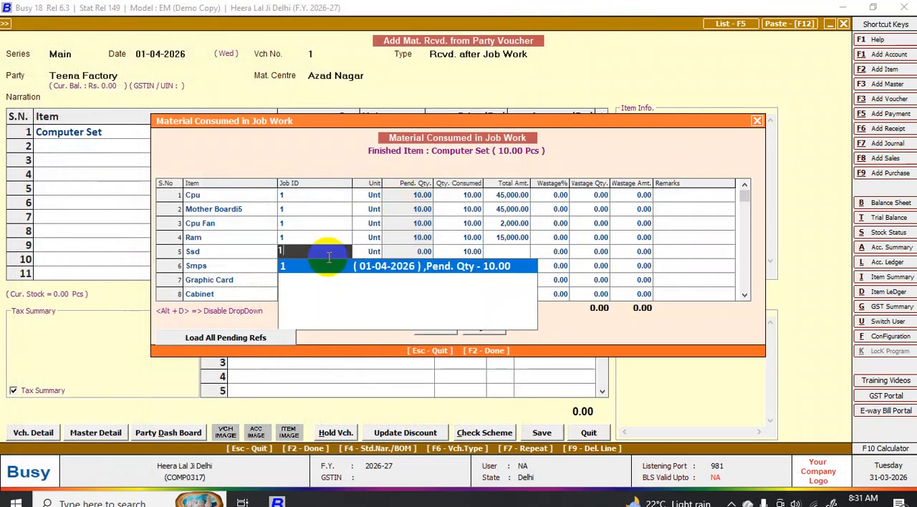
# Step: Assign Job ID 1 to the Smps, Graphic Card and Cabinet rows, keeping 10.00 consumed, zero wastage and blank remarks
pyautogui.press('Return')
pyautogui.press('Return')
pyautogui.press('Return')
pyautogui.press('Return')
pyautogui.press('Return')
pyautogui.press('Return')
pyautogui.press('Return')
pyautogui.press('Return')
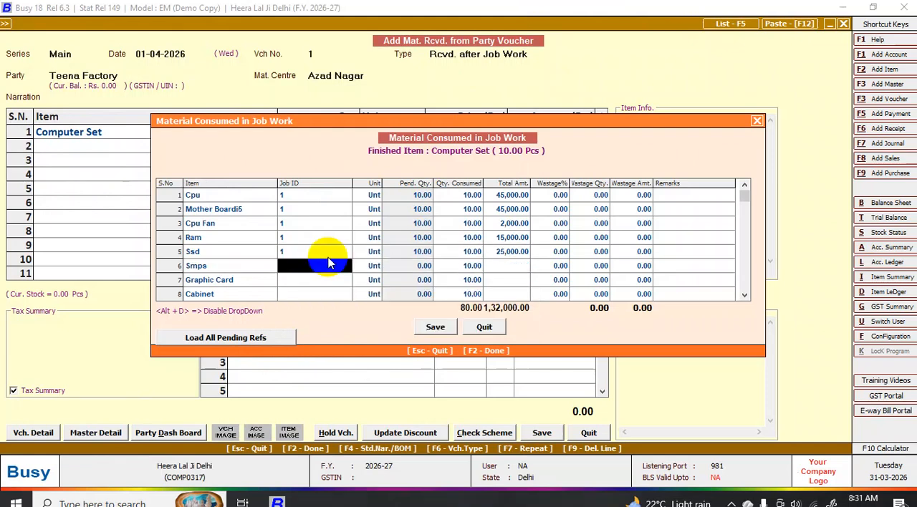
pyautogui.press('Return')
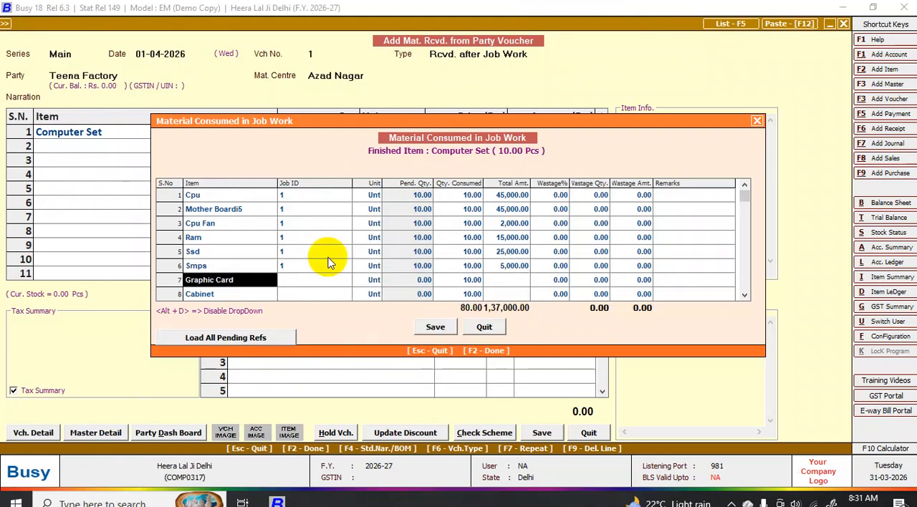
pyautogui.press('Return')
pyautogui.press('Return')
pyautogui.press('Return')
pyautogui.press('Return')
pyautogui.press('Return')
pyautogui.press('Return')
pyautogui.press('Return')
pyautogui.press('Return')
pyautogui.press('Return')
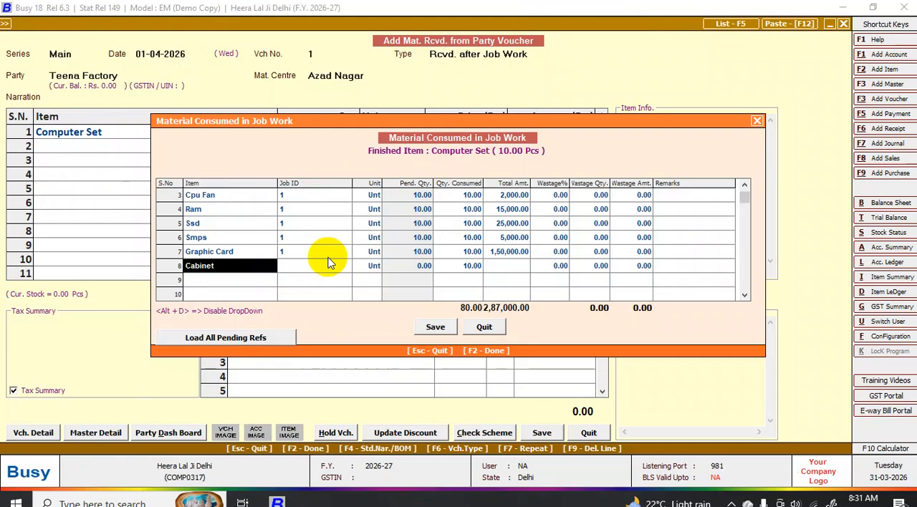
pyautogui.press('Return')
pyautogui.press('Return')
pyautogui.press('Return')
pyautogui.press('Return')
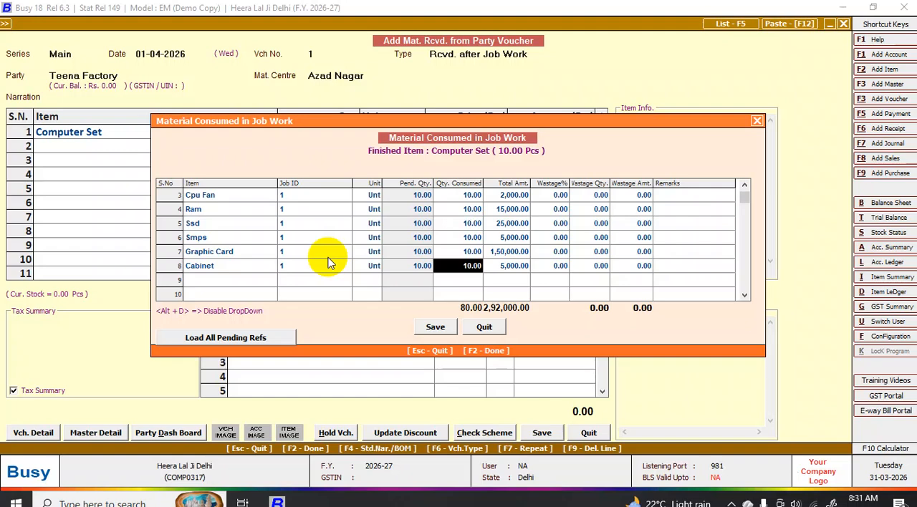
pyautogui.press('Return')
pyautogui.press('Return')
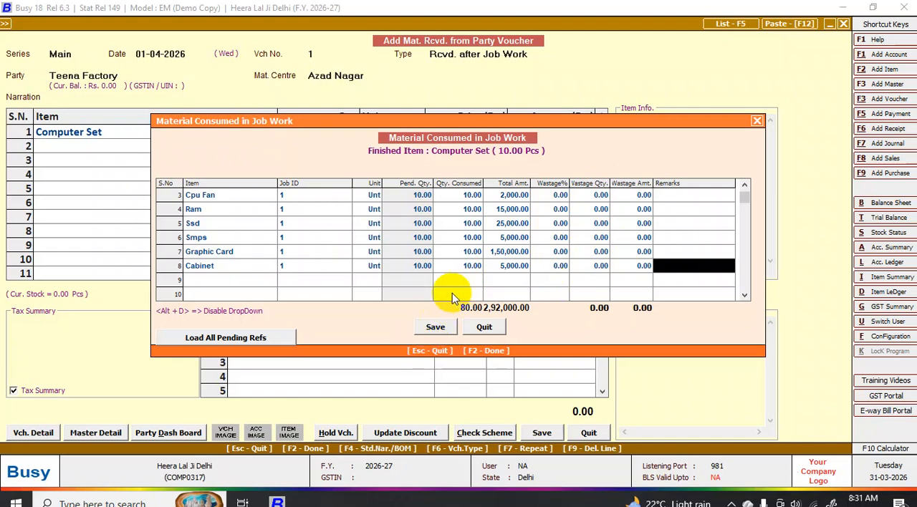
# Step: Save the list of materials consumed for Computer Set with all wastage left at 0.00
pyautogui.click(437, 328)
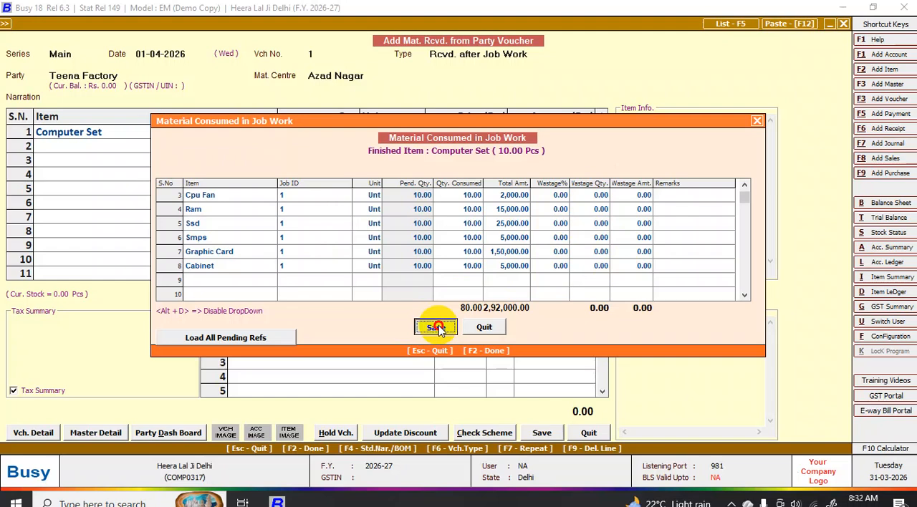
pyautogui.click(558, 203)
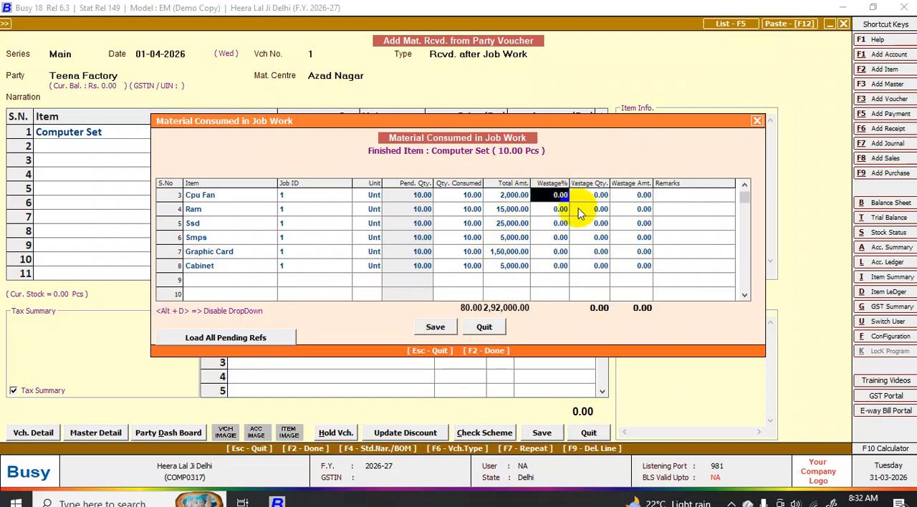
pyautogui.click(433, 328)
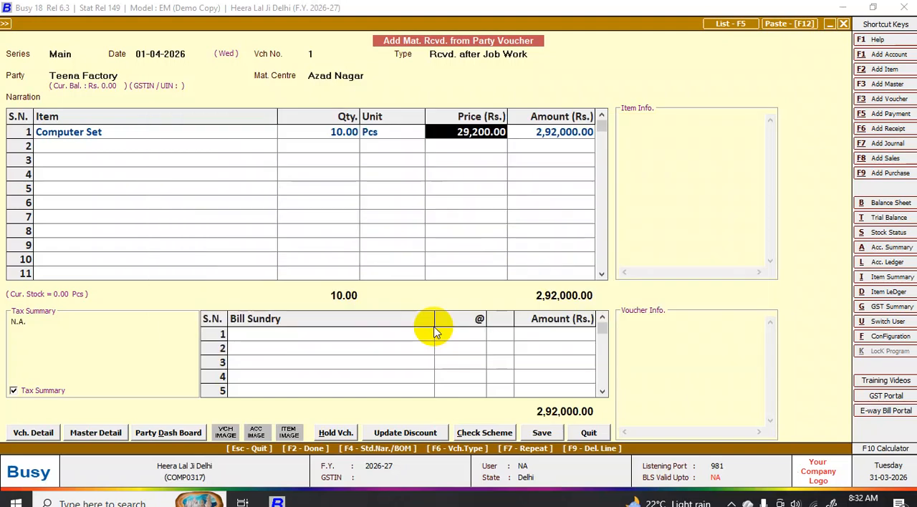
# Step: Save the Mat. Rcvd. from Party voucher for the Computer Sets and minimise the accounting window
pyautogui.click(539, 433)
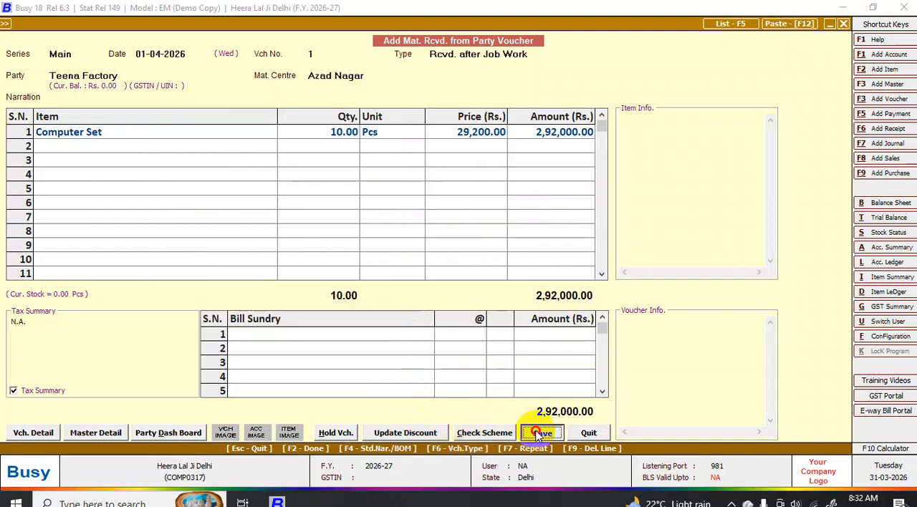
pyautogui.click(539, 433)
pyautogui.click(456, 279)
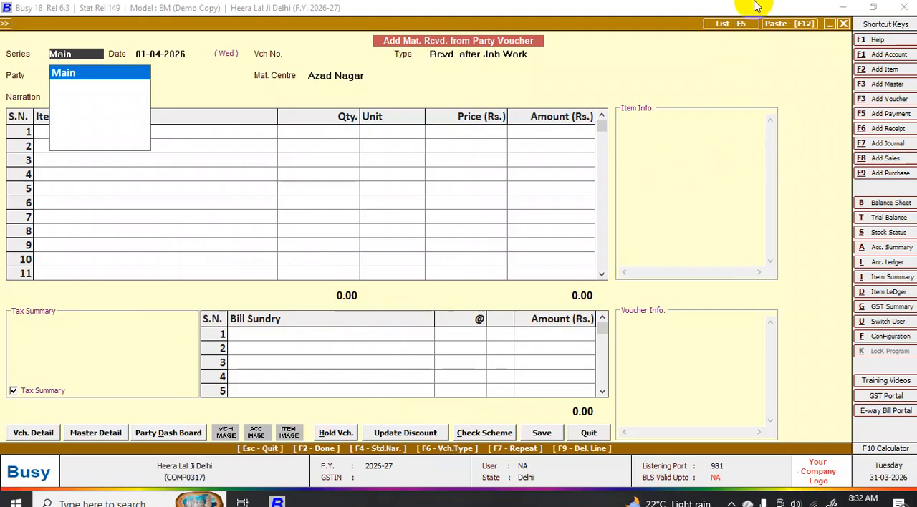
pyautogui.click(845, 10)
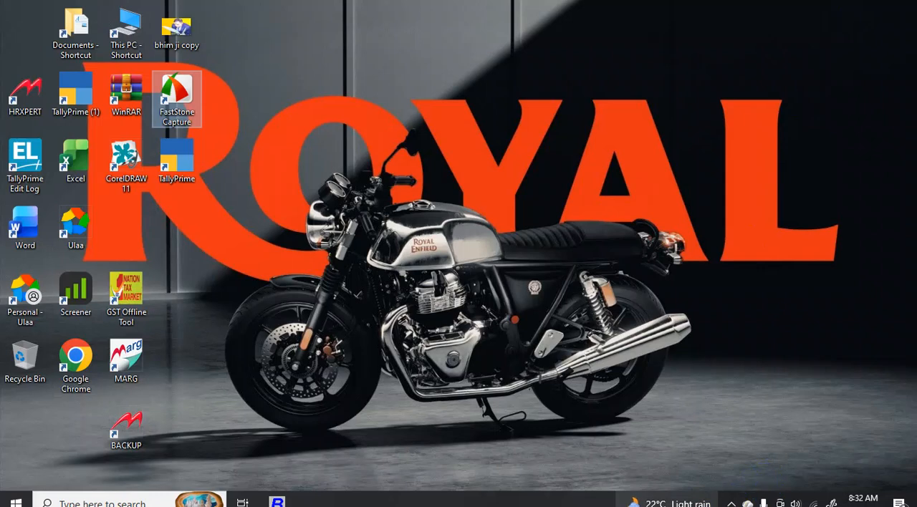